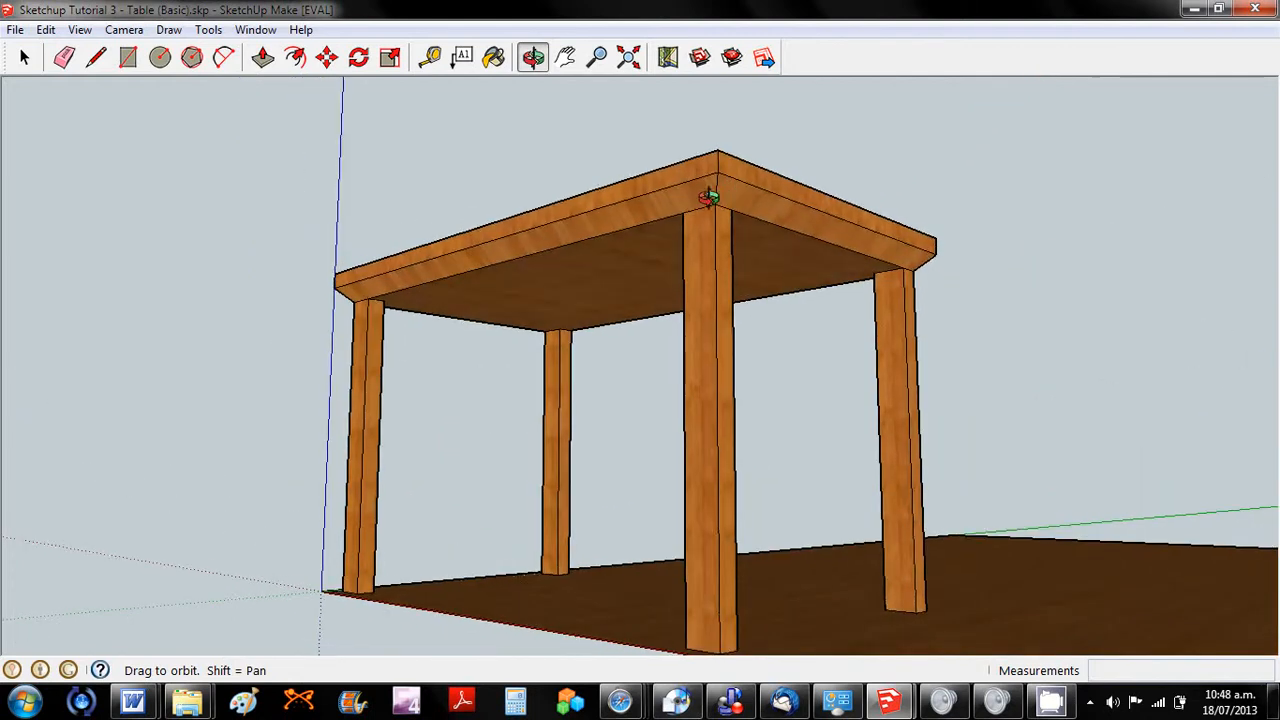
Look around the finished example table and switch to the untitled model's window.
drag(491, 331, 829, 277)
drag(867, 135, 131, 263)
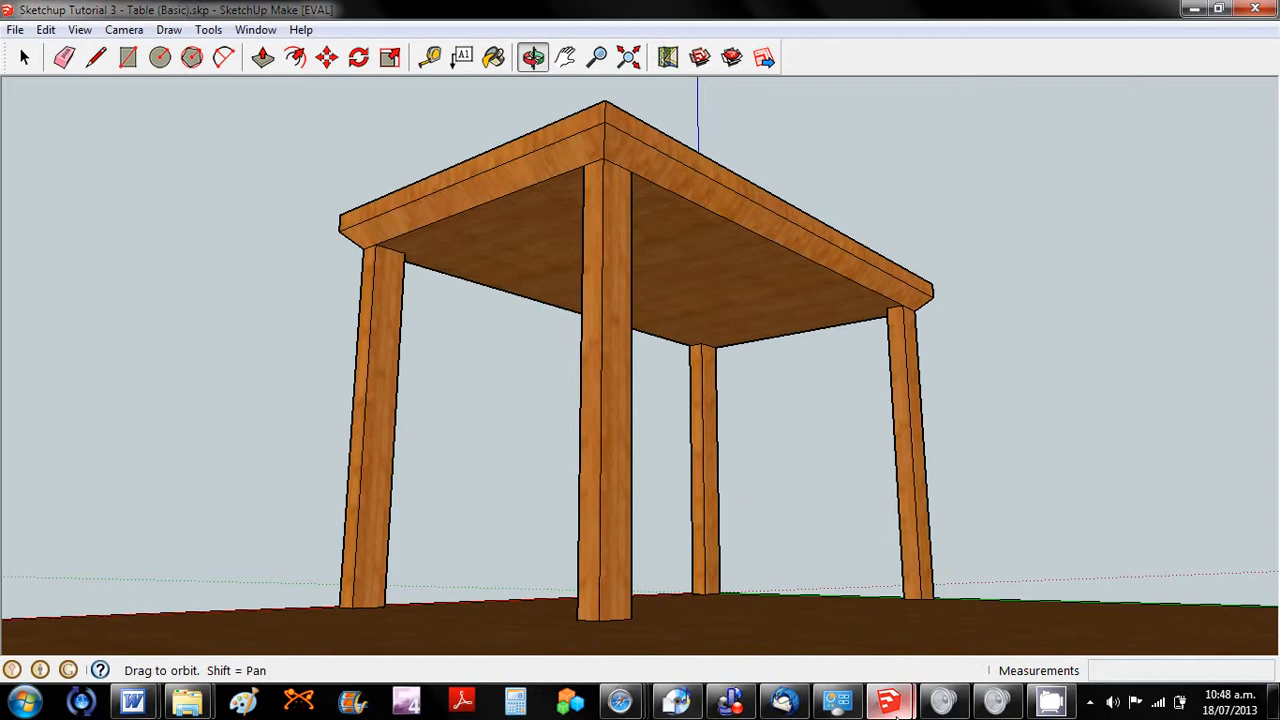
click(890, 703)
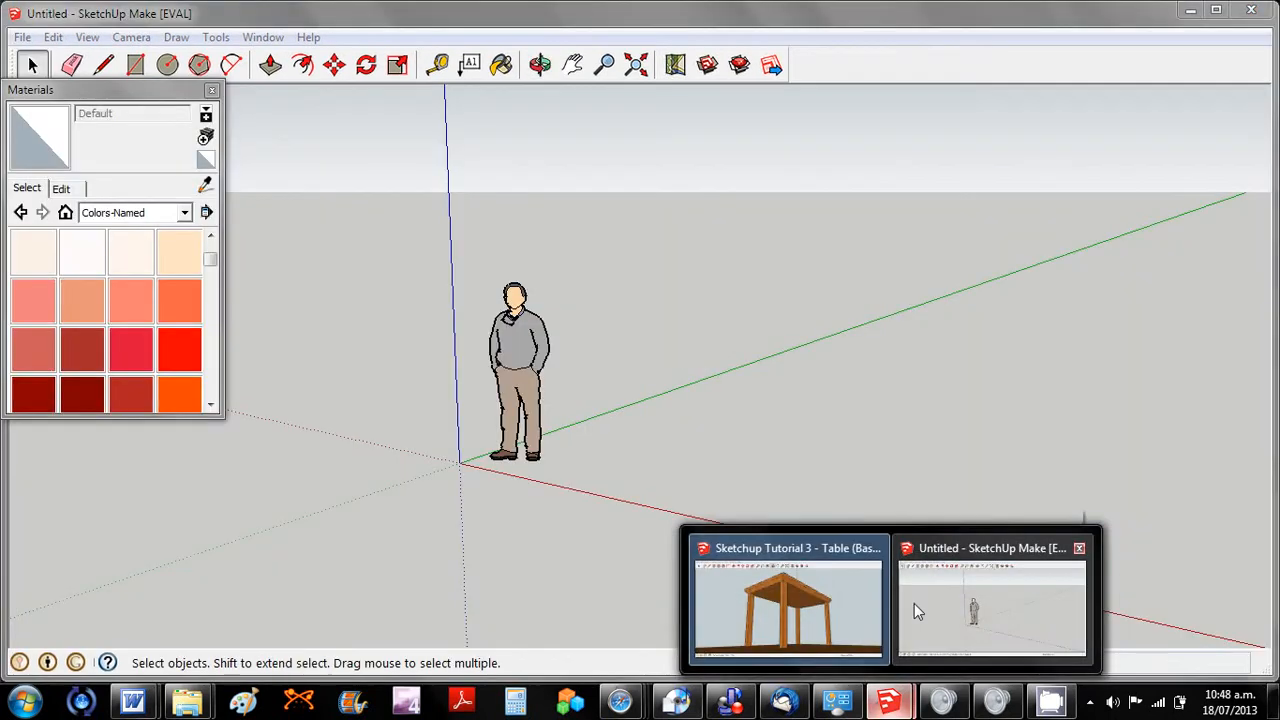
click(914, 603)
Close the Materials window and delete the default person figure from the model.
click(211, 91)
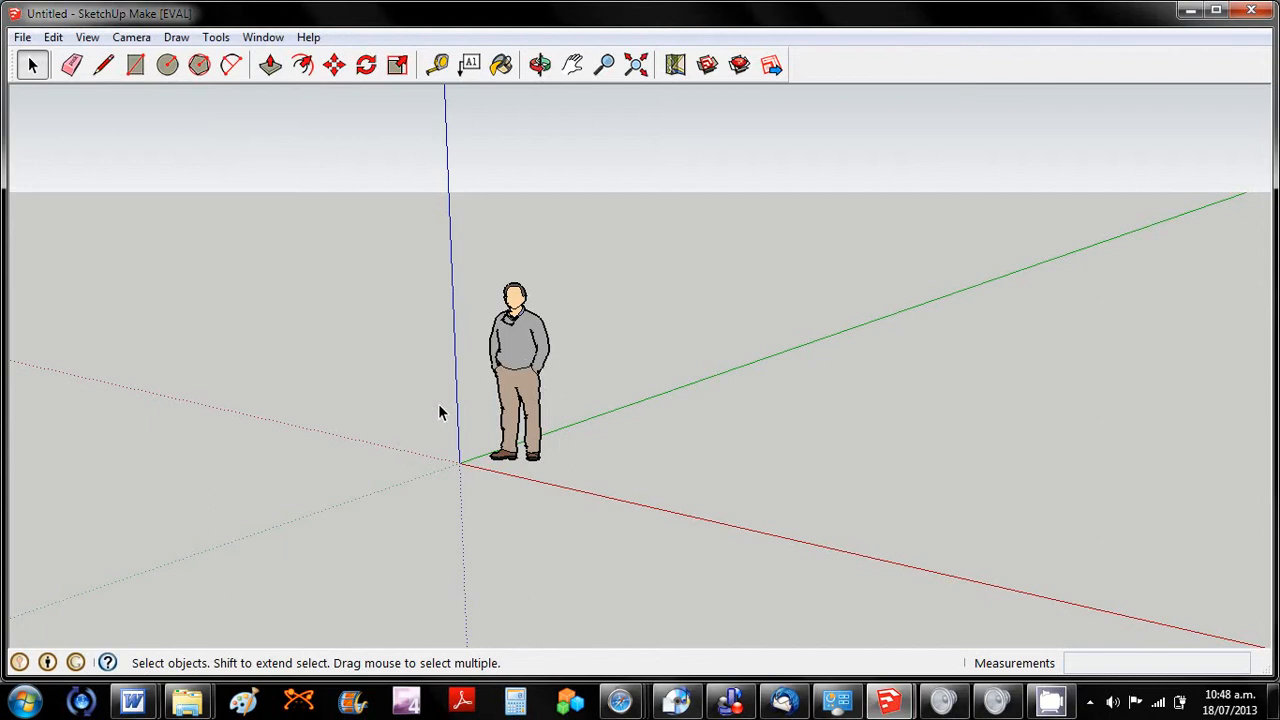
click(505, 370)
key(Delete)
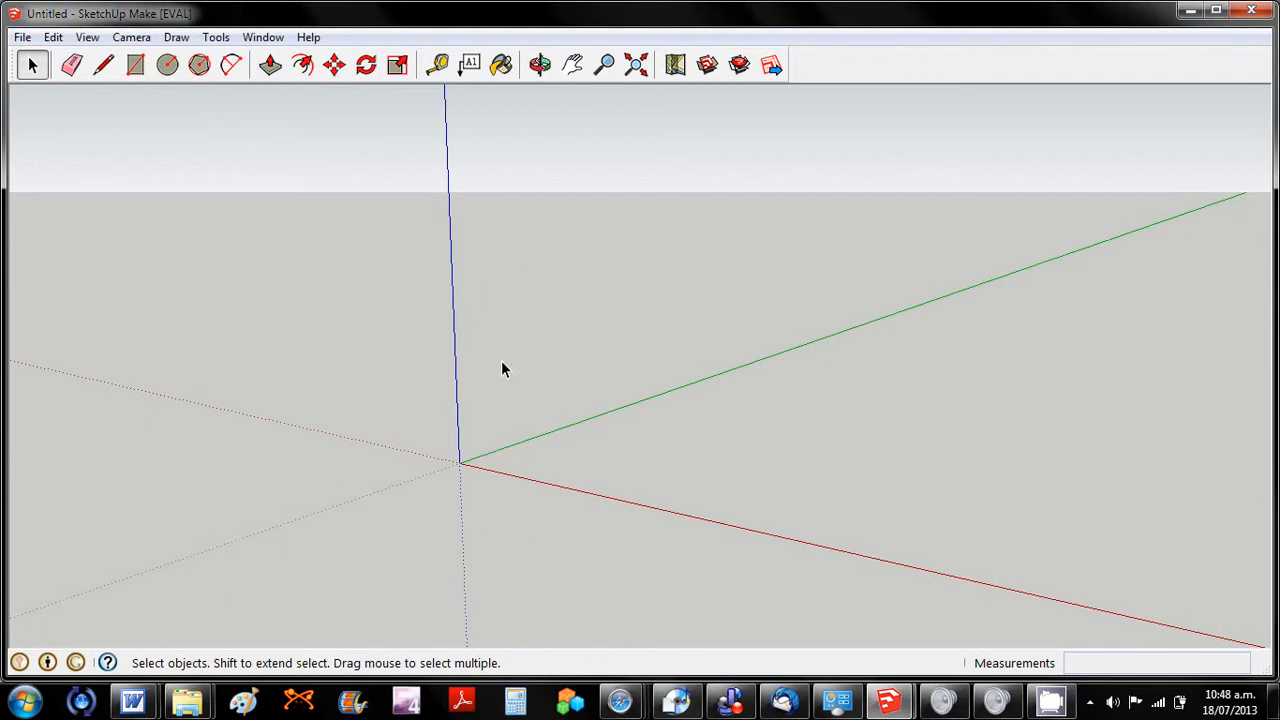
Draw a ground rectangle of about 2744 by 1920 mm with its first corner at the origin.
click(138, 64)
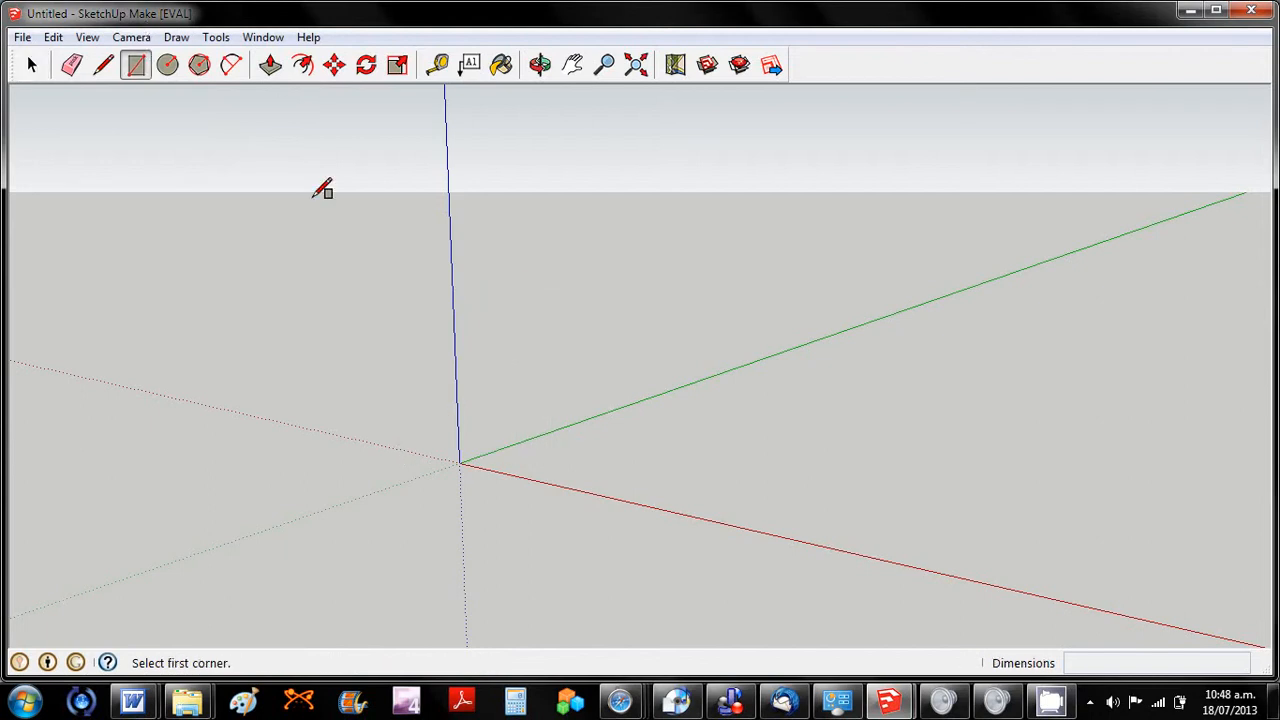
click(459, 462)
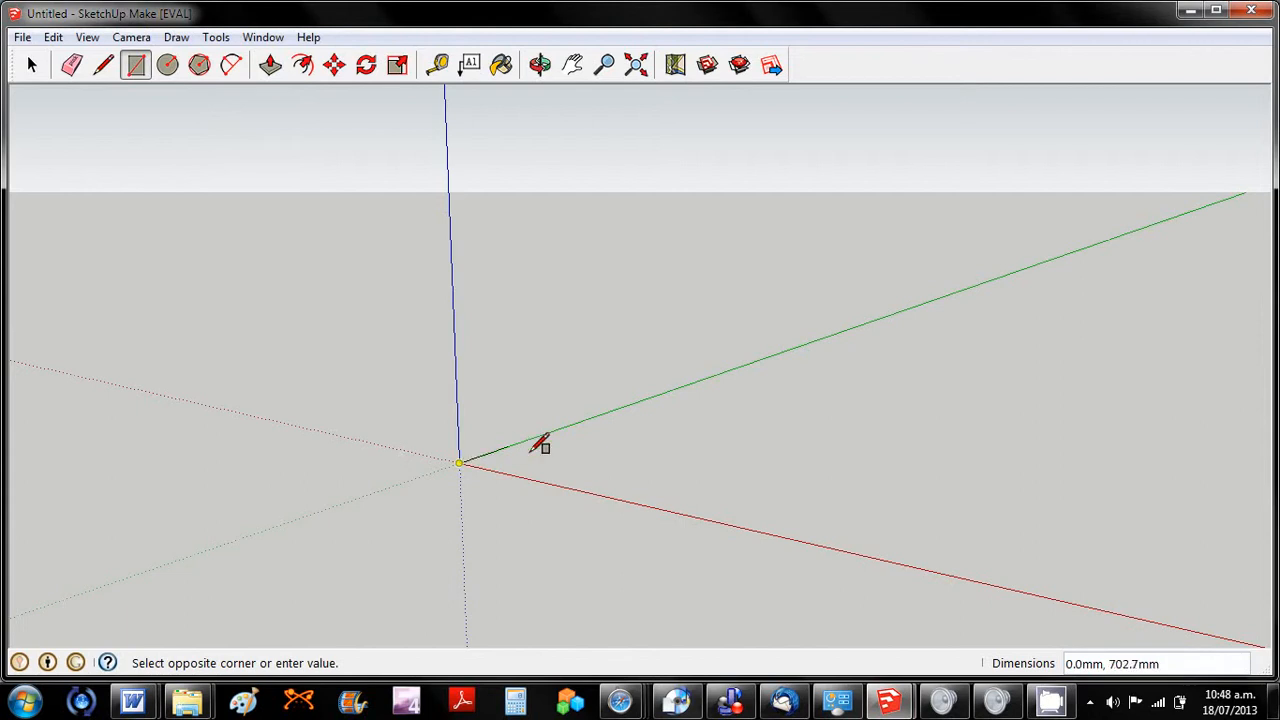
click(800, 460)
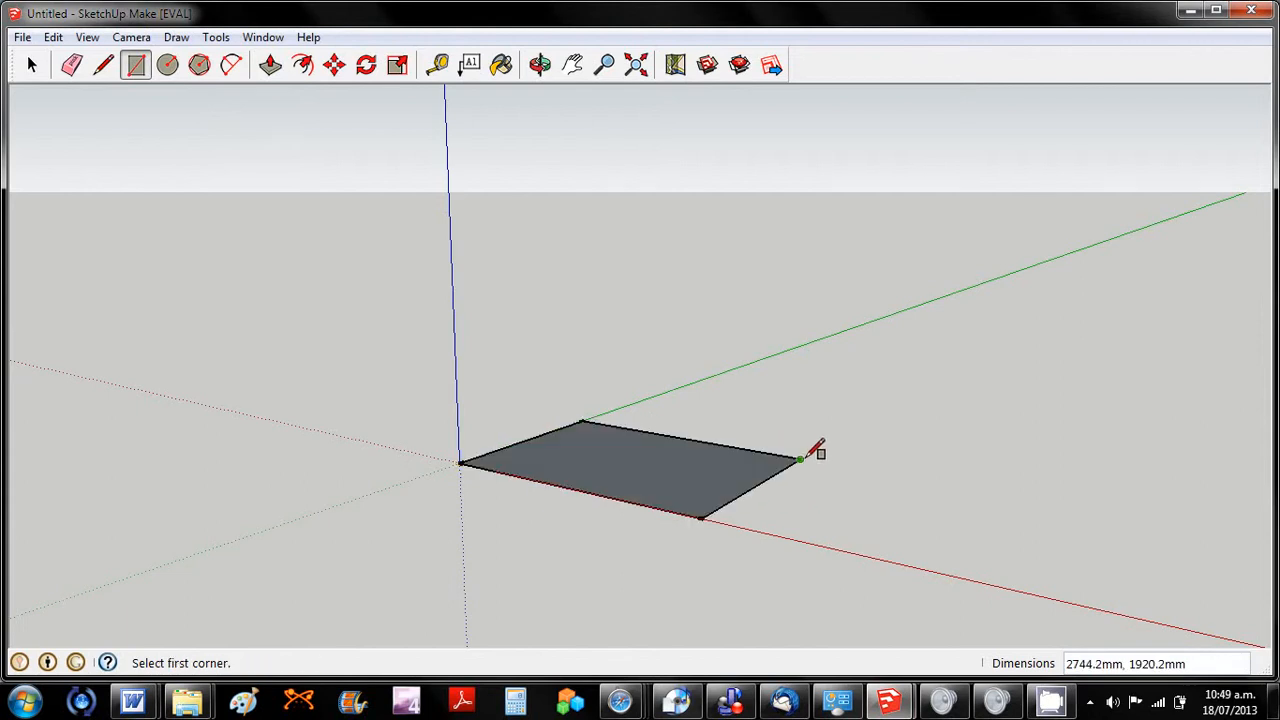
Extrude the rectangle upward into a box and push its underside up about 1652 mm to leave a thin tabletop slab.
click(269, 64)
drag(603, 474, 596, 283)
key(ctrl+z)
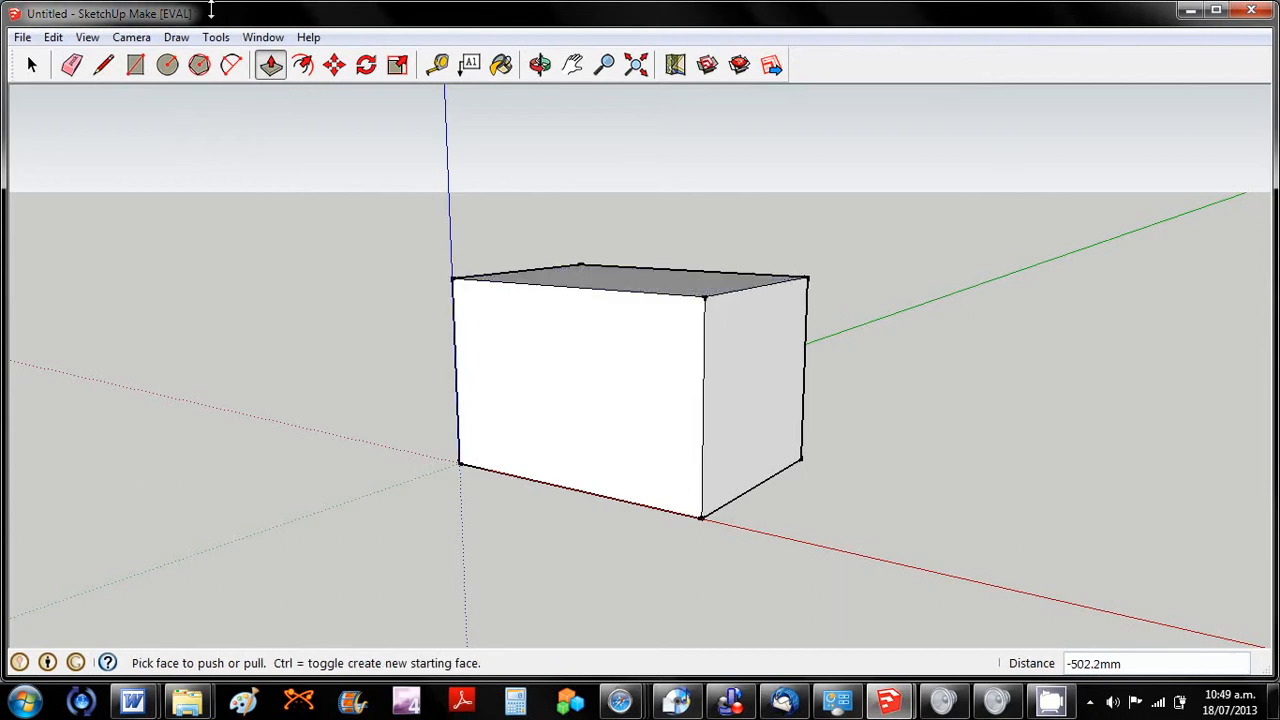
click(540, 65)
drag(614, 354, 670, 287)
click(270, 65)
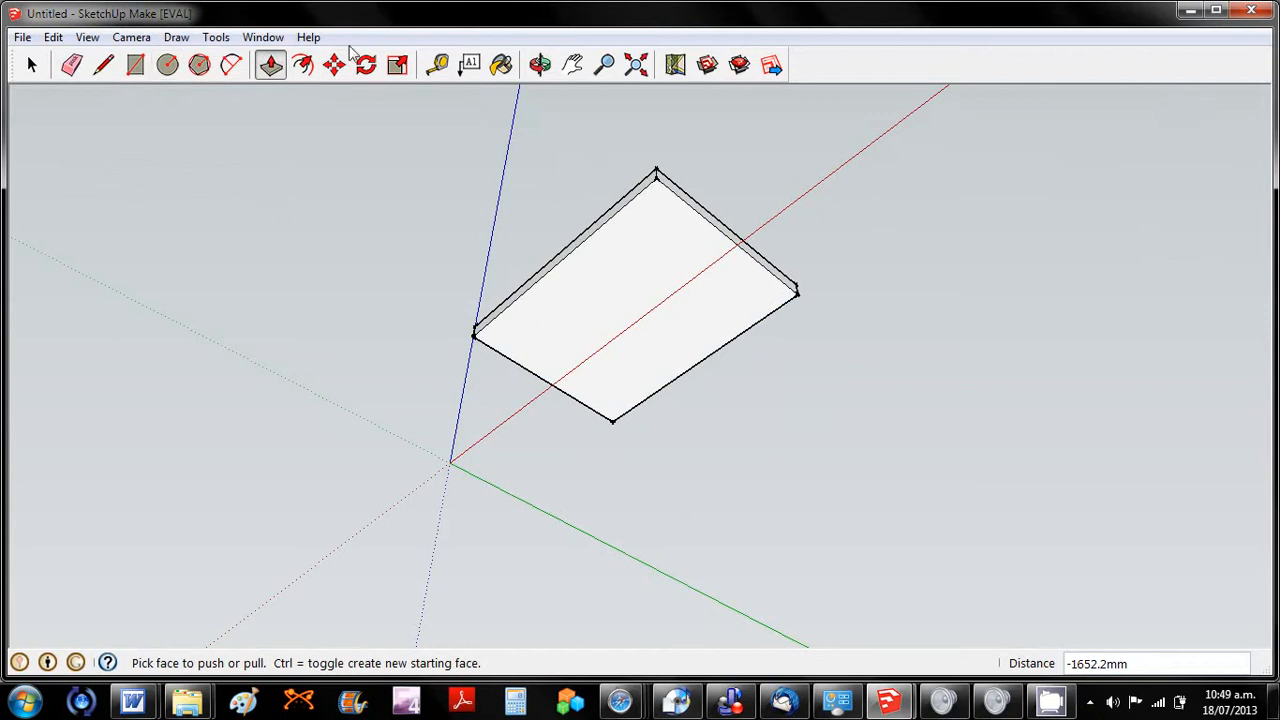
Draw a diagonal line about 108 mm long across a lower corner of the slab's end face, from the vertical edge's midpoint to the bottom edge.
click(539, 64)
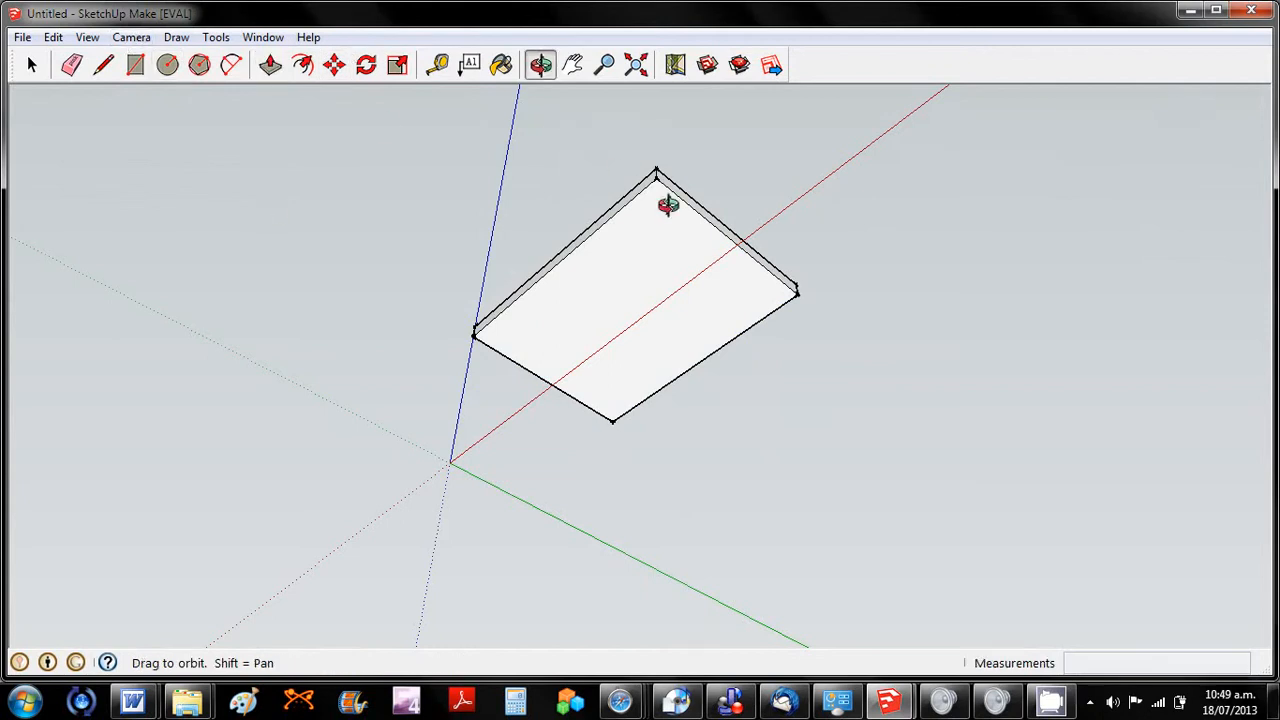
drag(677, 206, 607, 209)
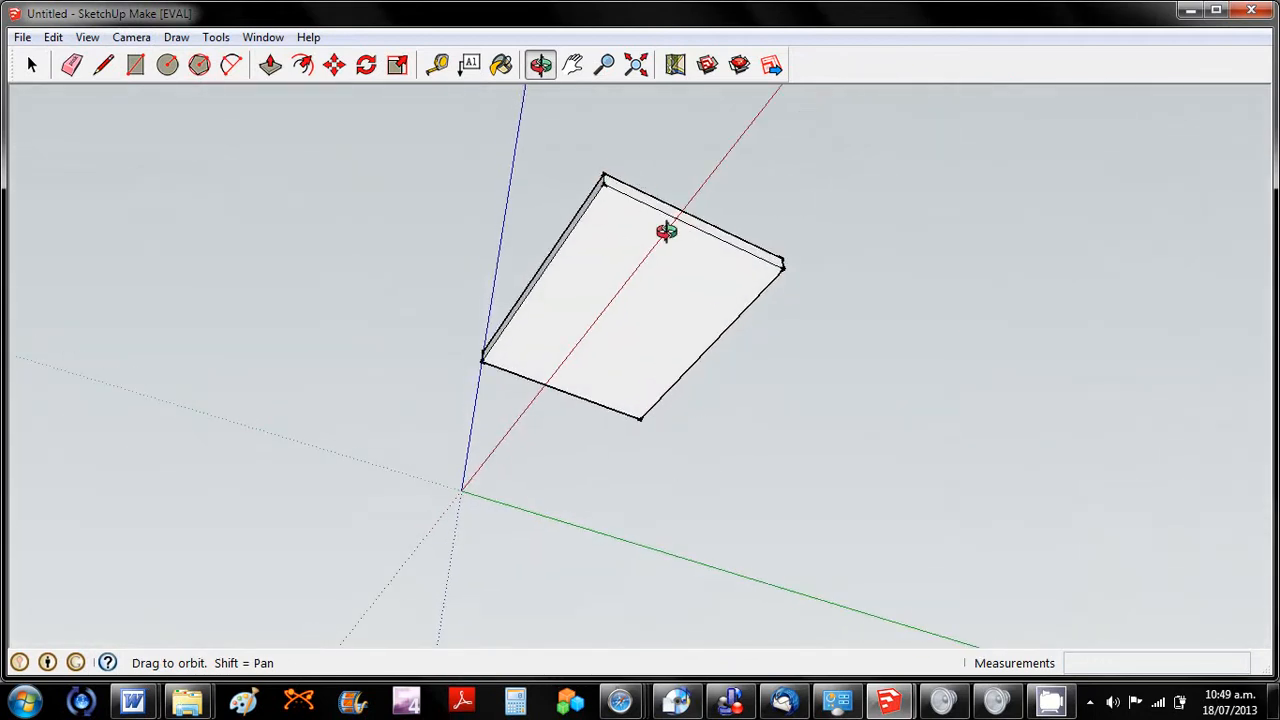
drag(837, 293, 651, 380)
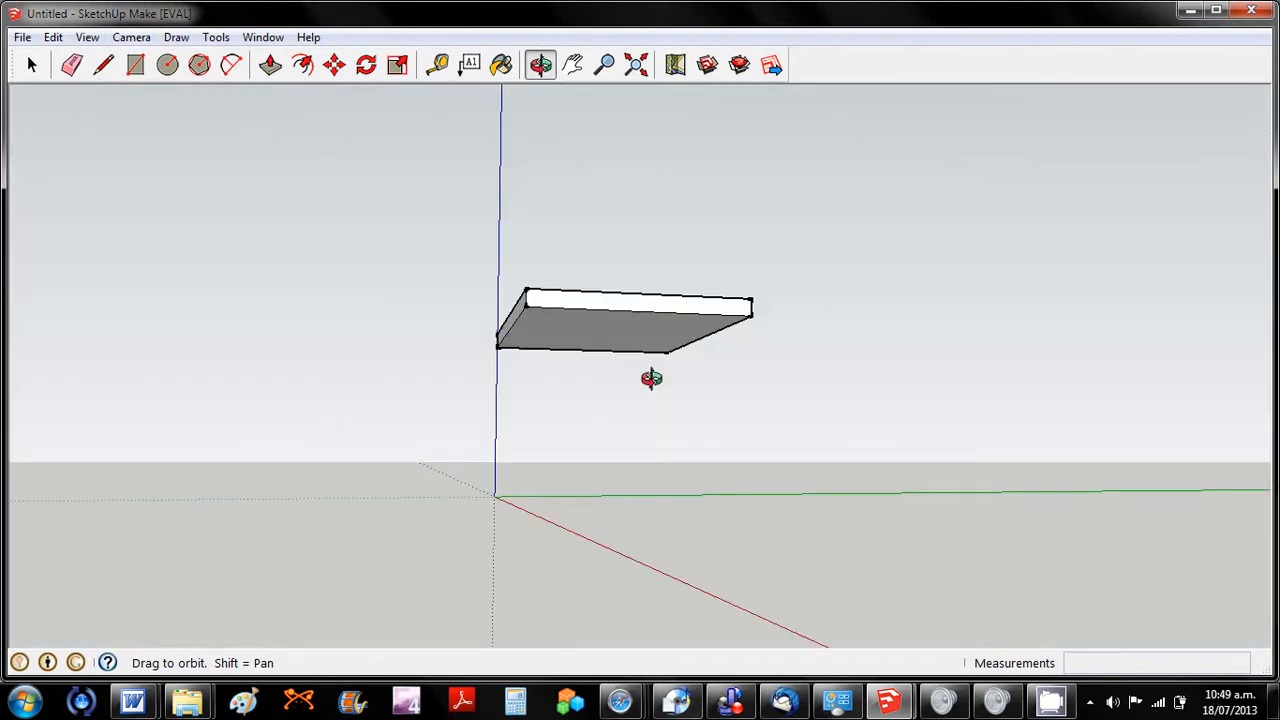
drag(589, 423, 486, 477)
click(606, 66)
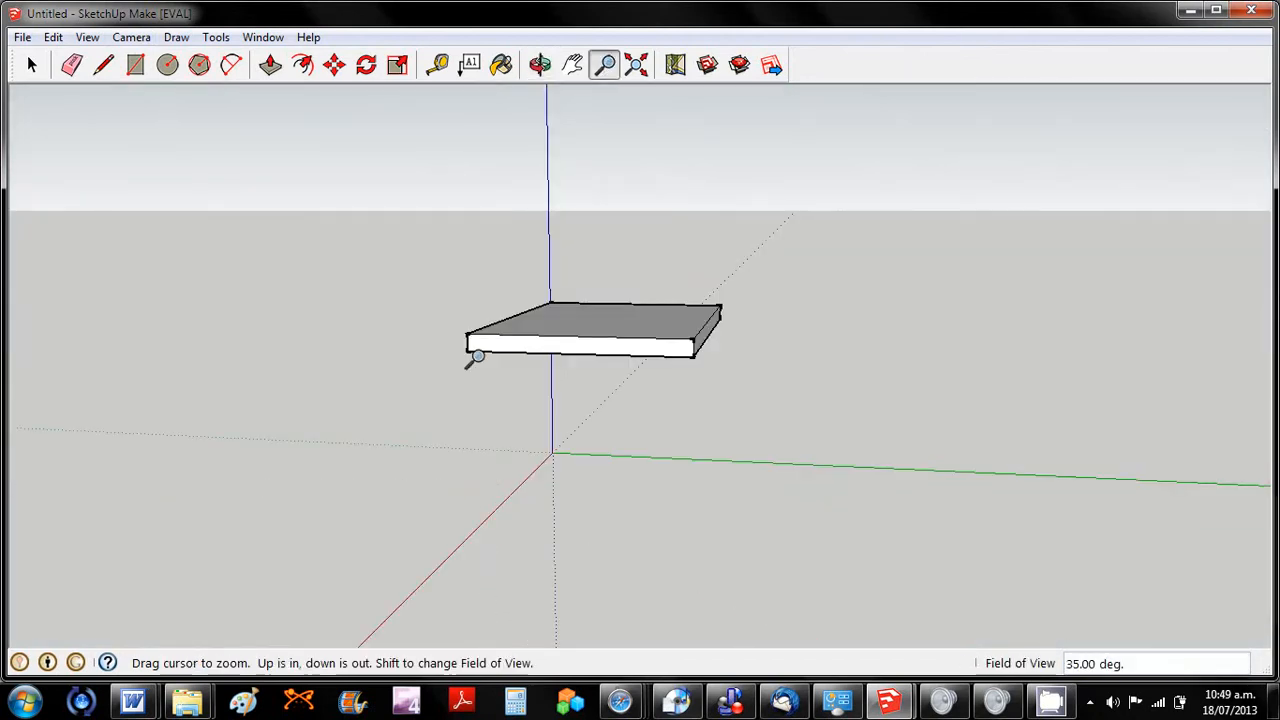
drag(480, 357, 385, 58)
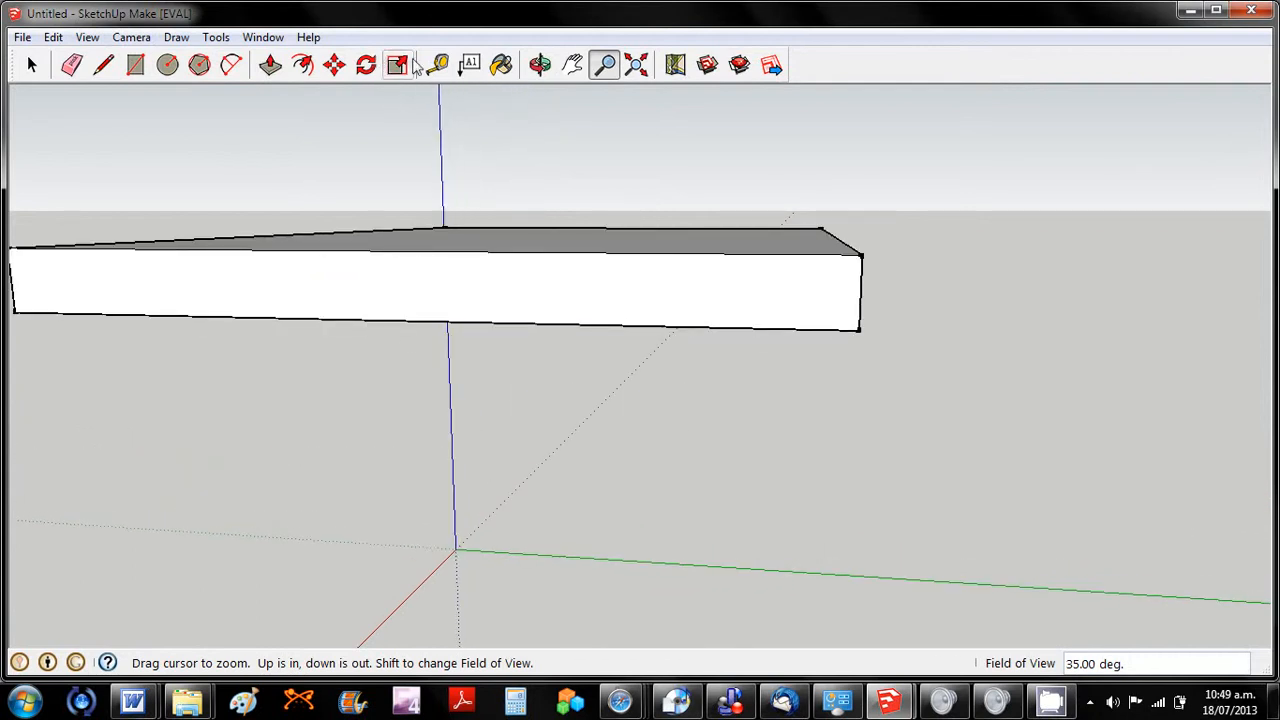
click(571, 68)
drag(314, 271, 690, 230)
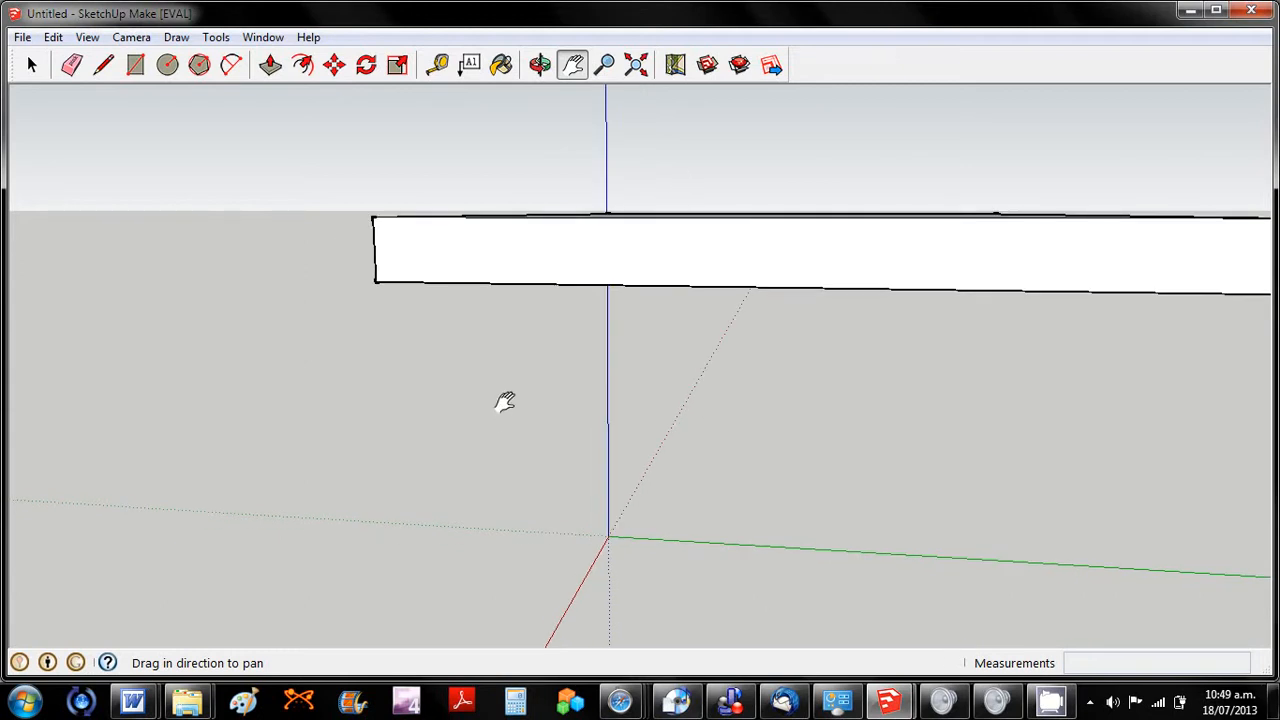
drag(506, 400, 511, 357)
click(609, 66)
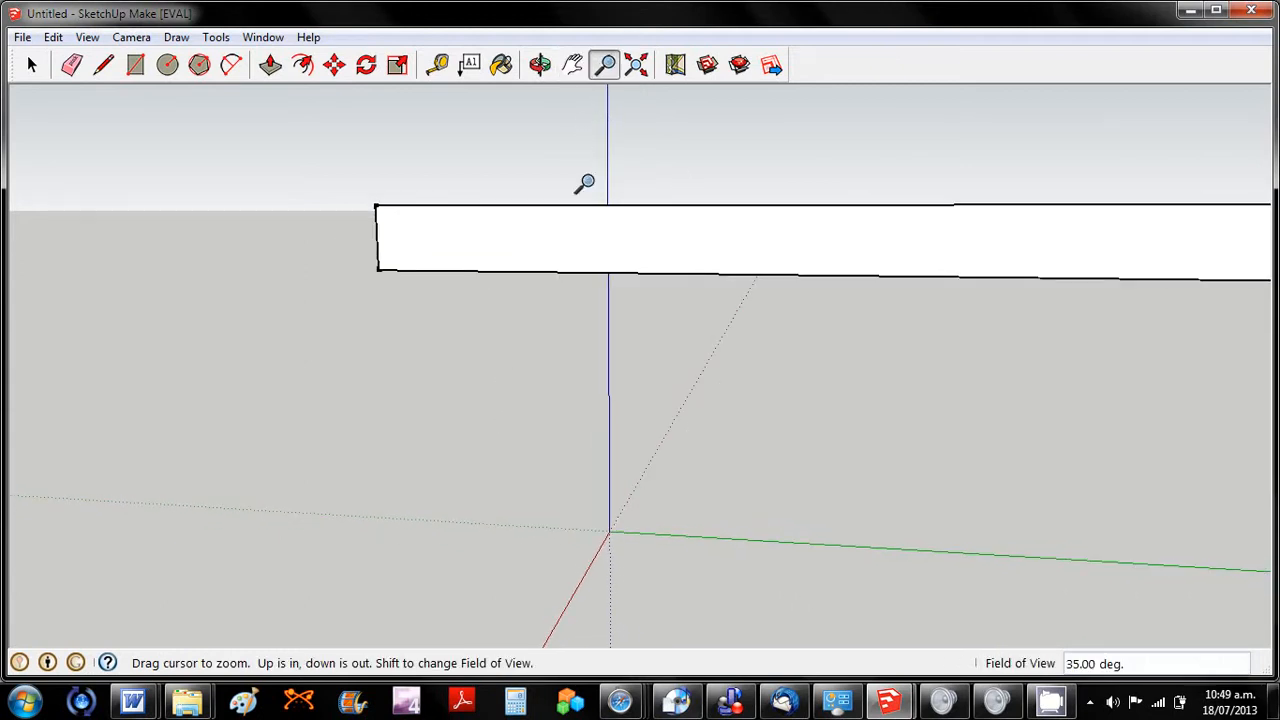
drag(584, 184, 572, 88)
drag(517, 207, 498, 155)
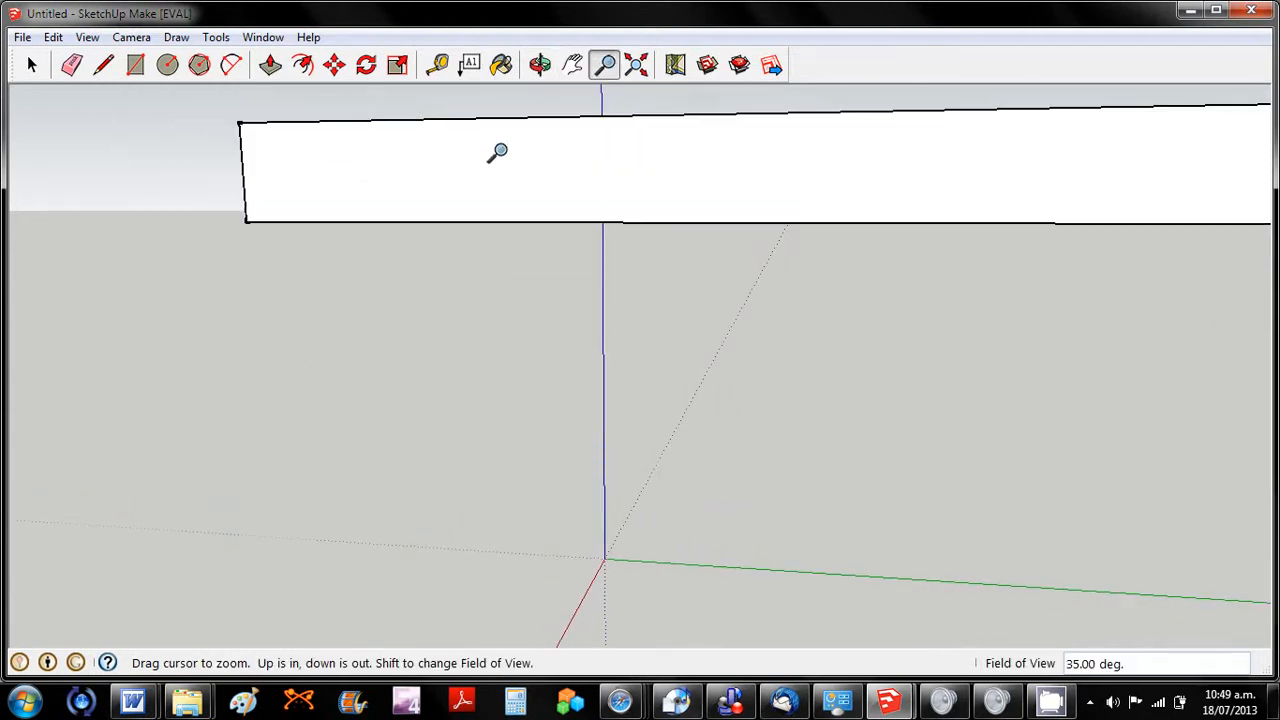
click(105, 67)
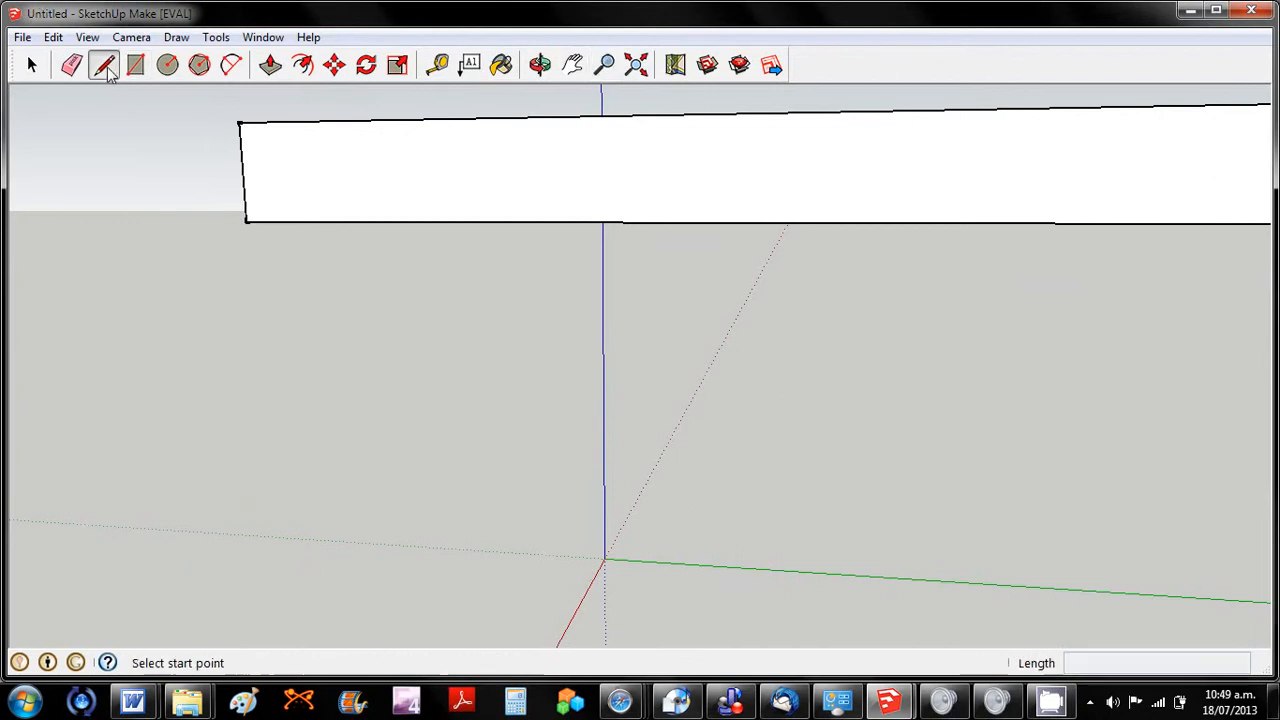
click(242, 172)
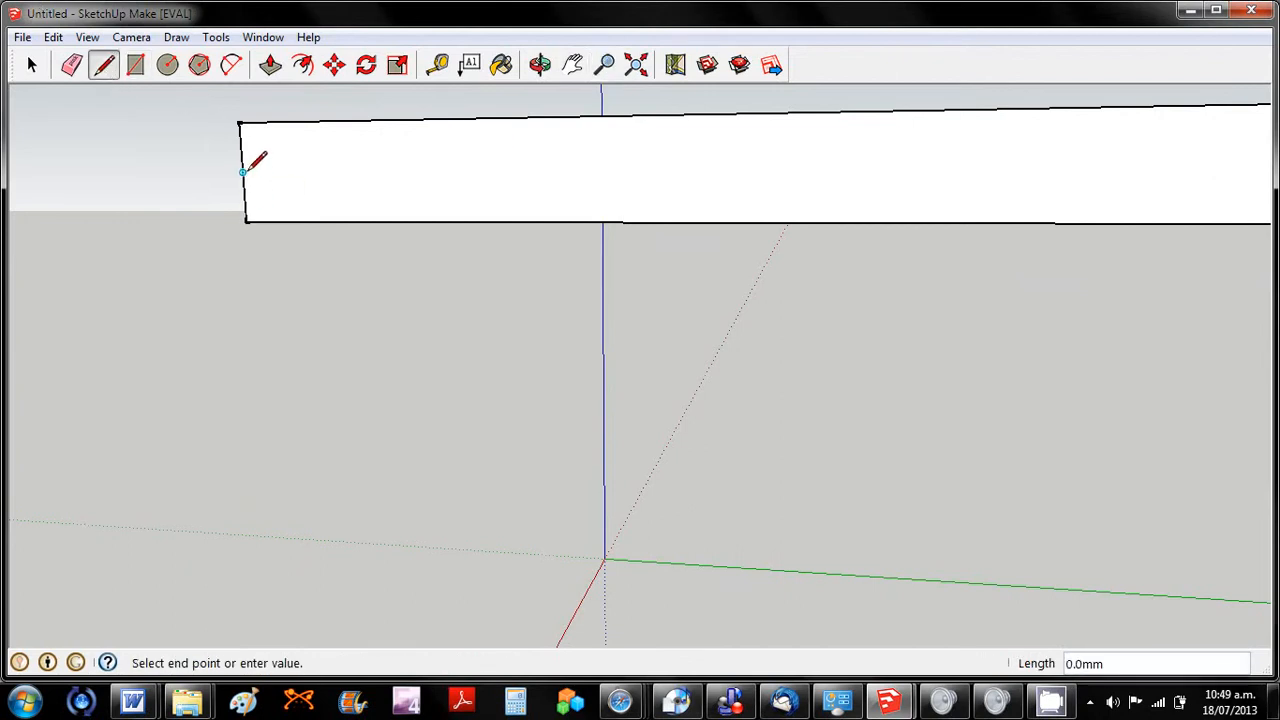
click(290, 219)
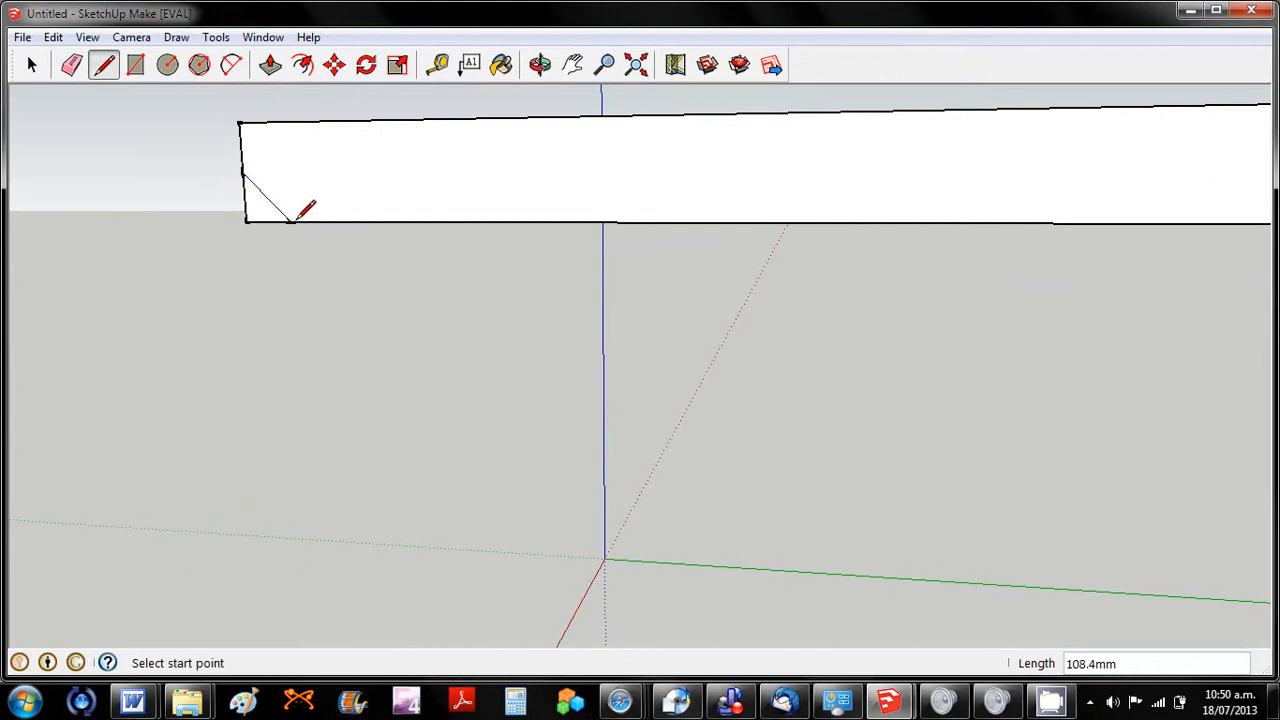
Try drawing the diagonal corner line past the slab's bottom edge to about 252 mm, undo it, and retrace the original line.
click(245, 174)
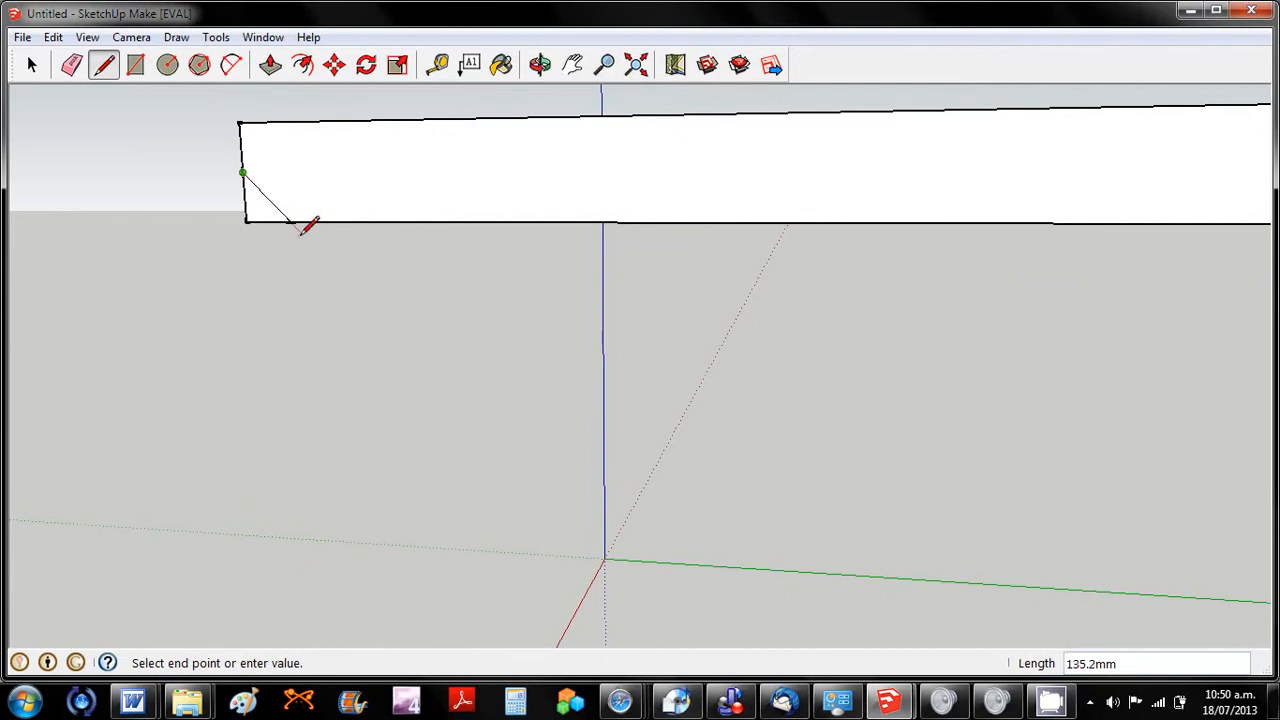
double_click(351, 285)
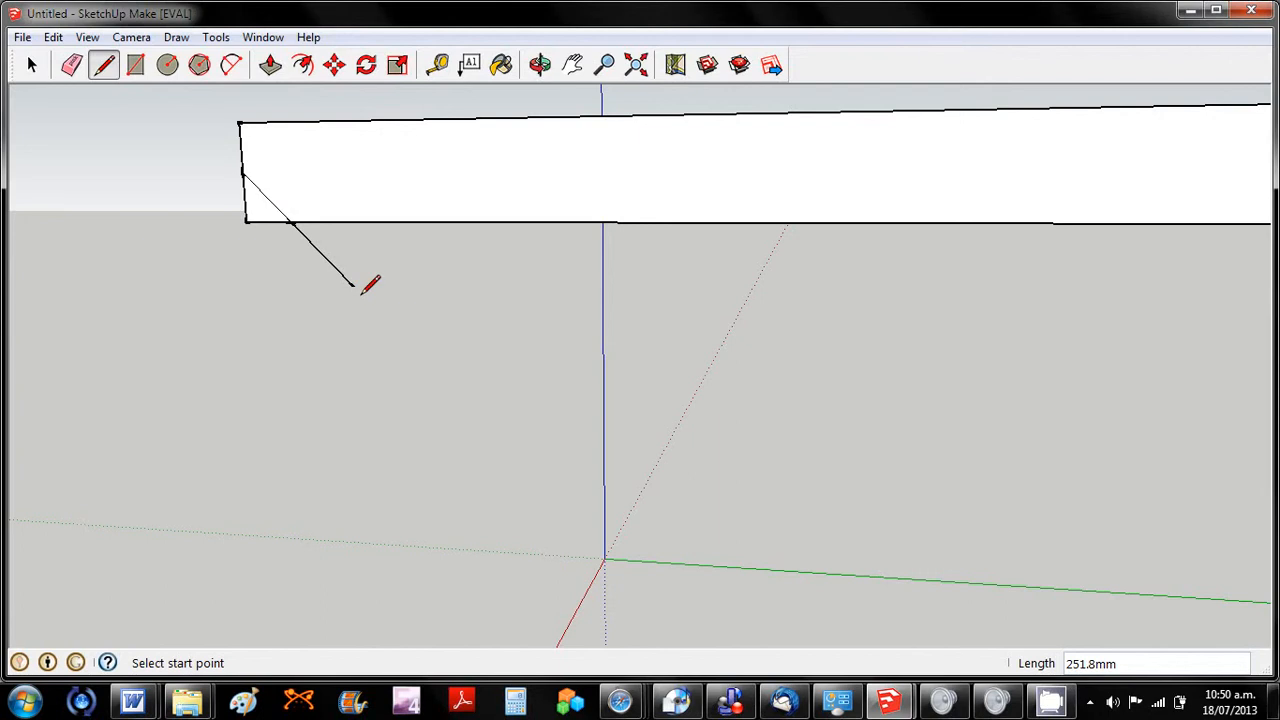
key(ctrl+z)
click(242, 172)
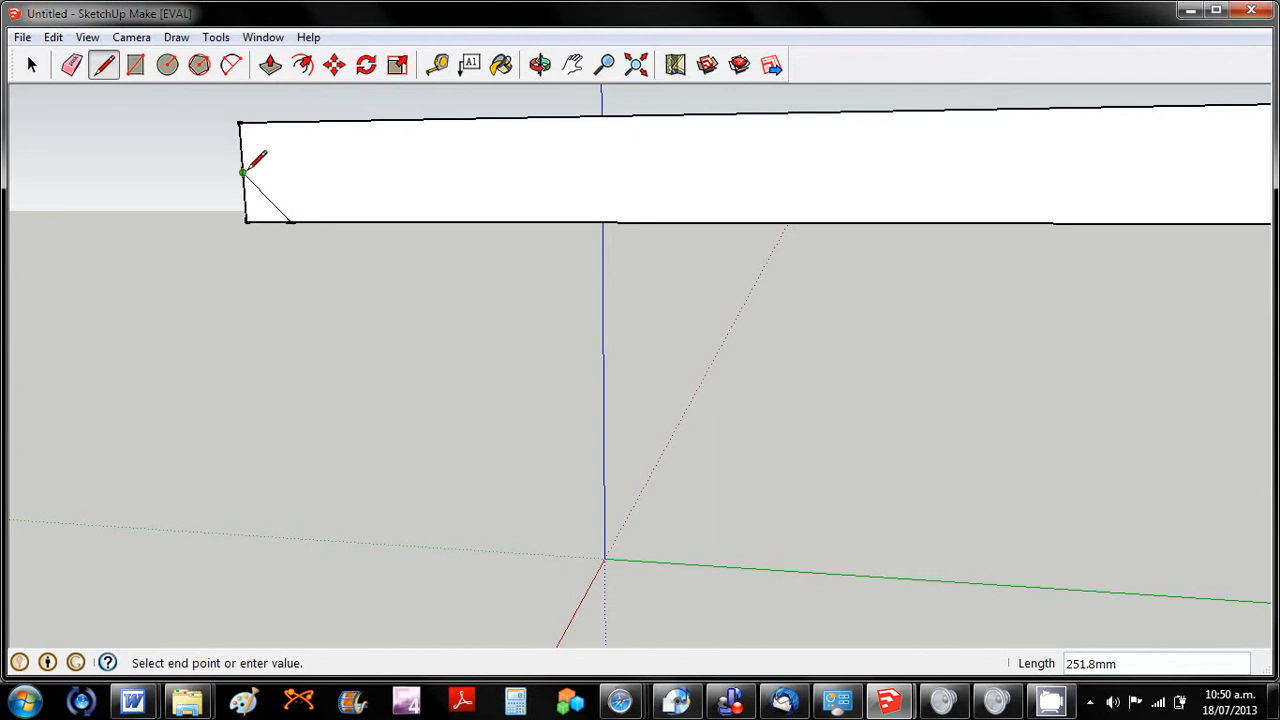
click(290, 220)
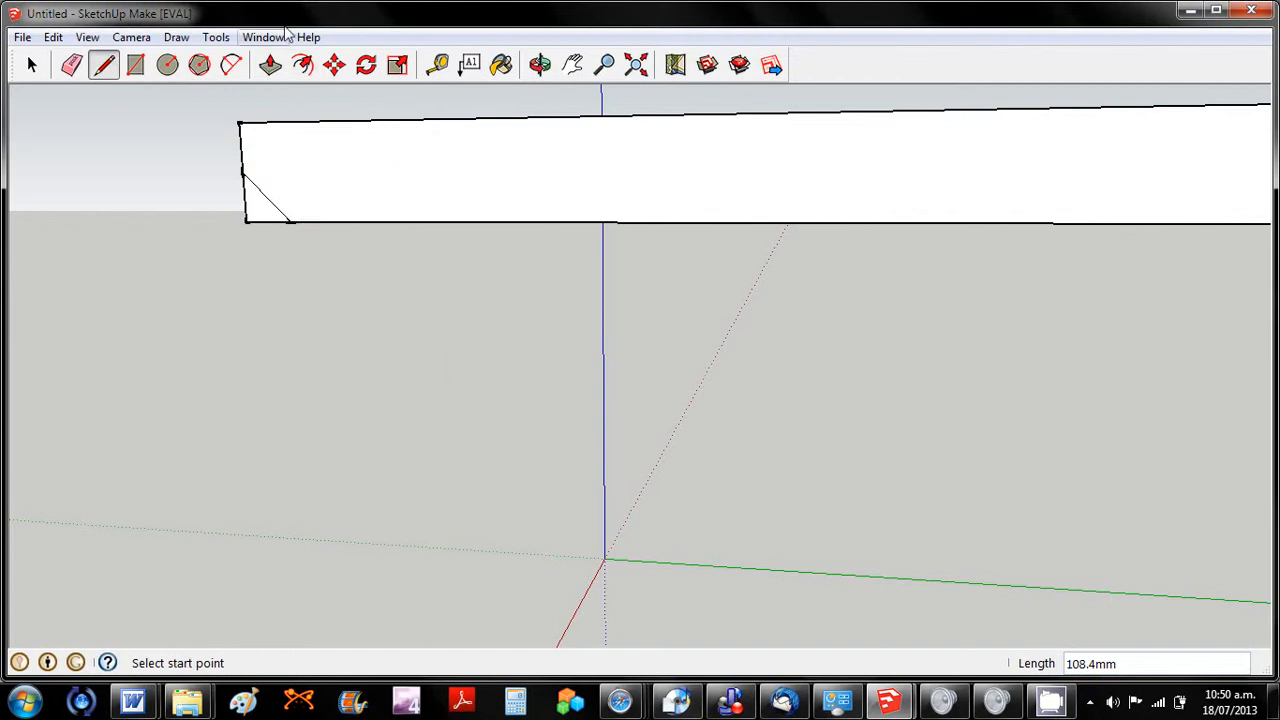
Try cutting the corner triangle along the slab's full side with Push/Pull in two passes, and undo both cuts.
click(270, 64)
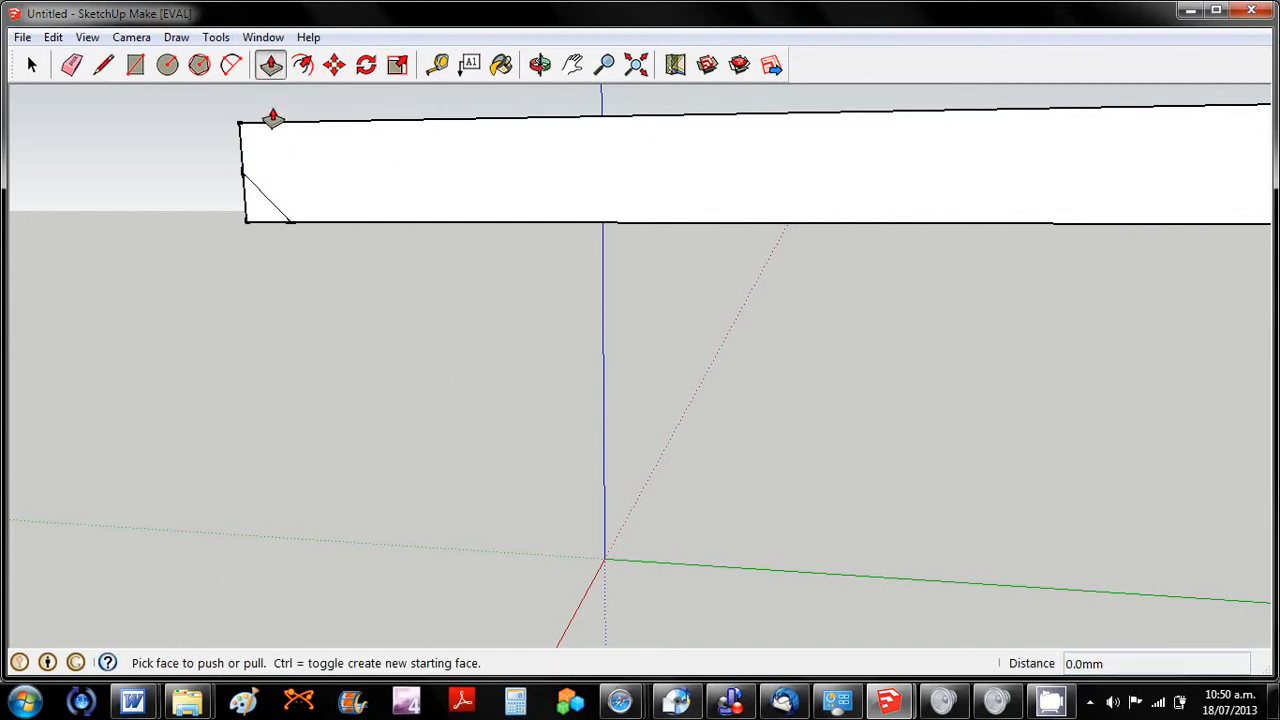
click(257, 214)
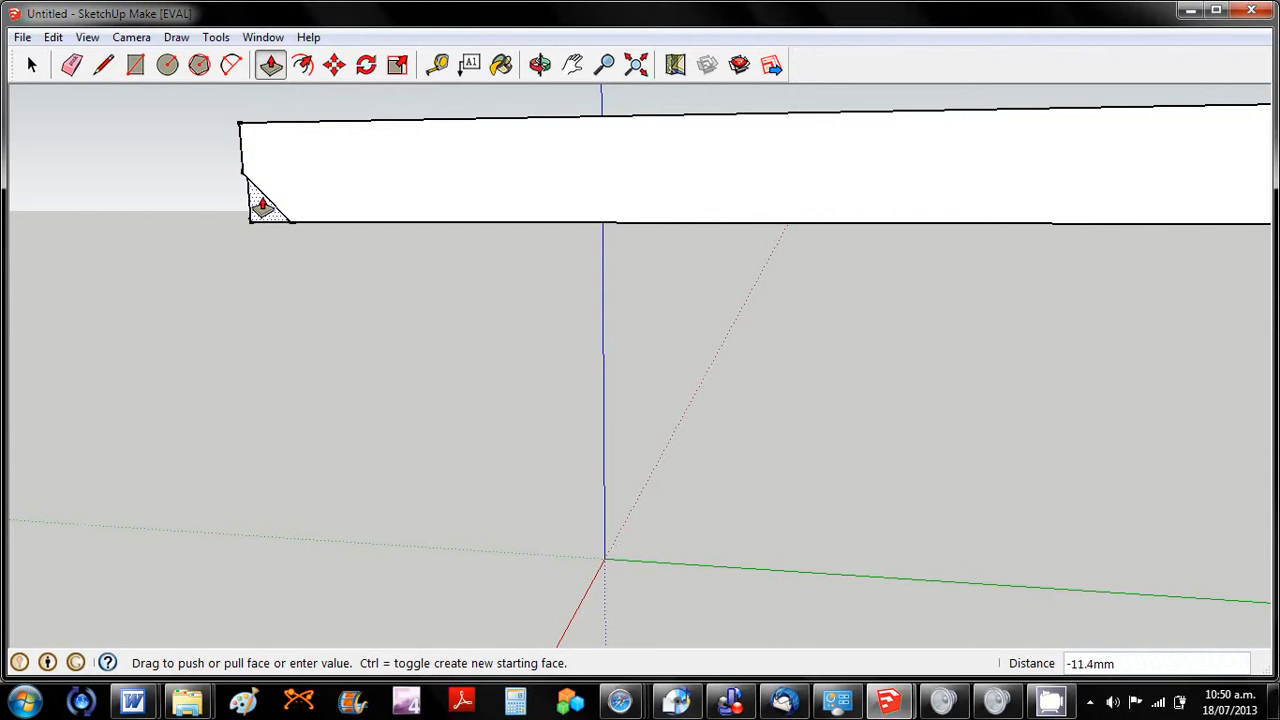
click(437, 217)
click(540, 64)
drag(491, 183, 700, 249)
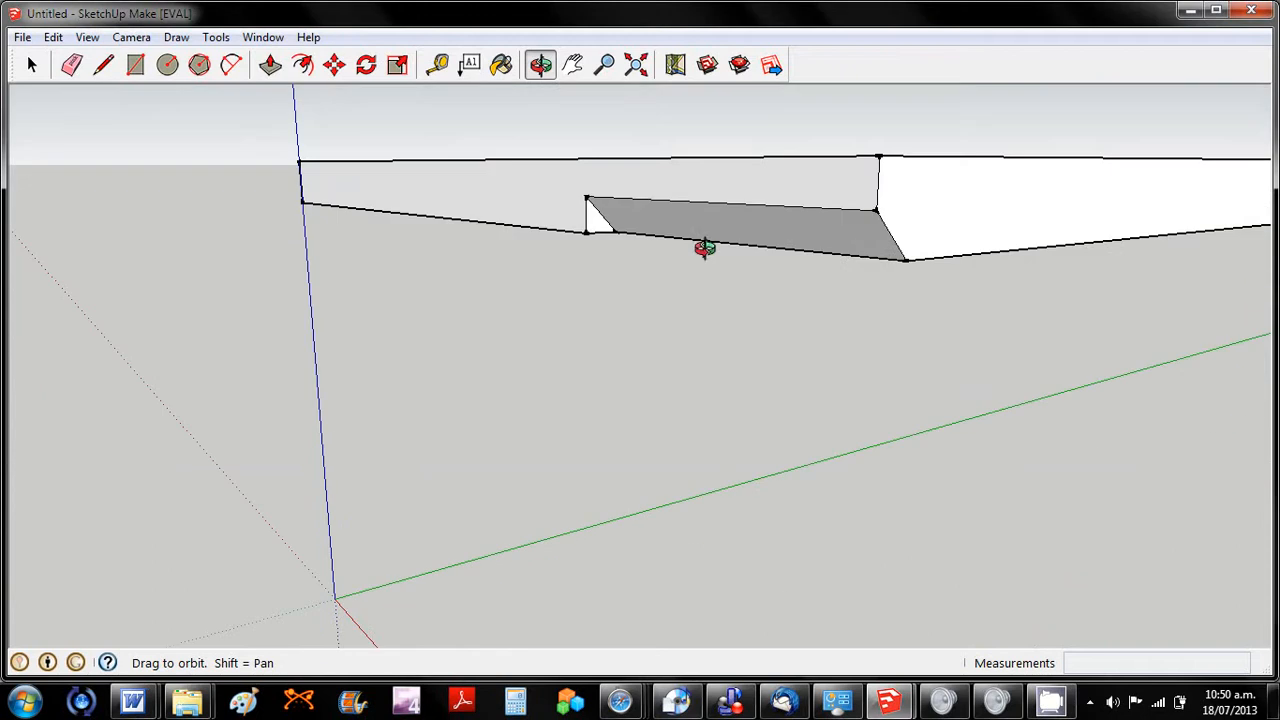
click(270, 64)
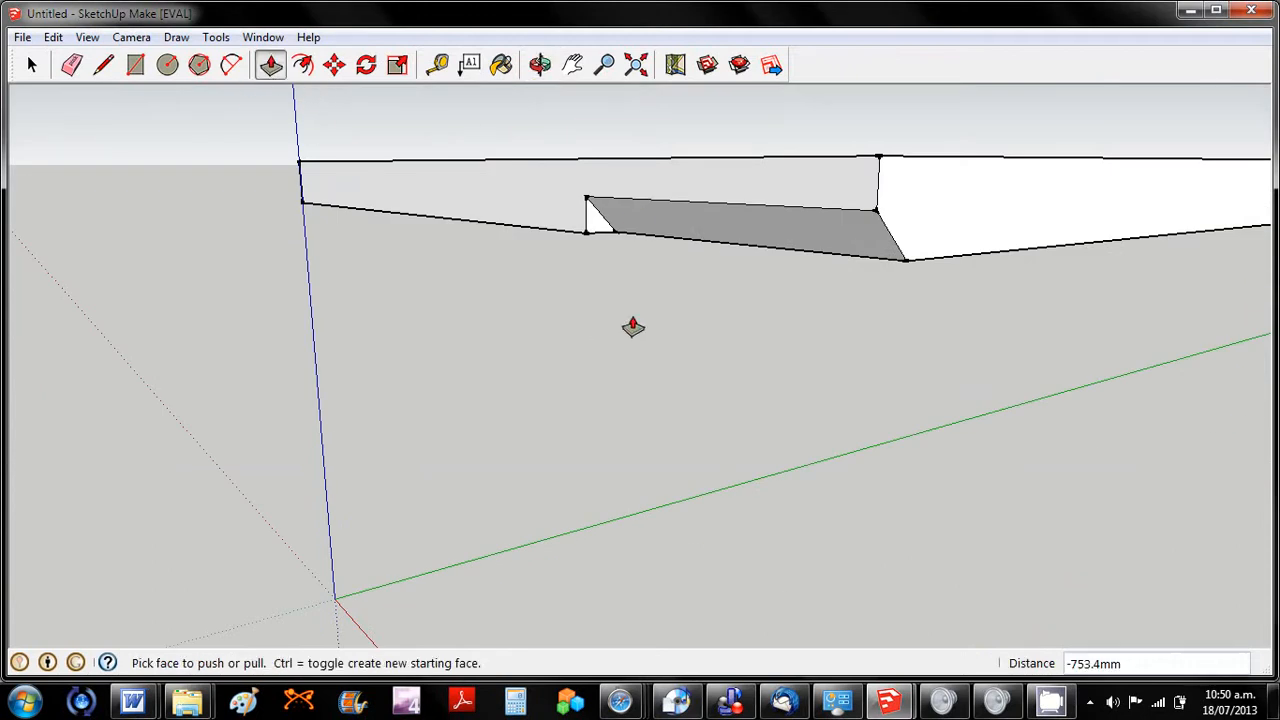
click(600, 232)
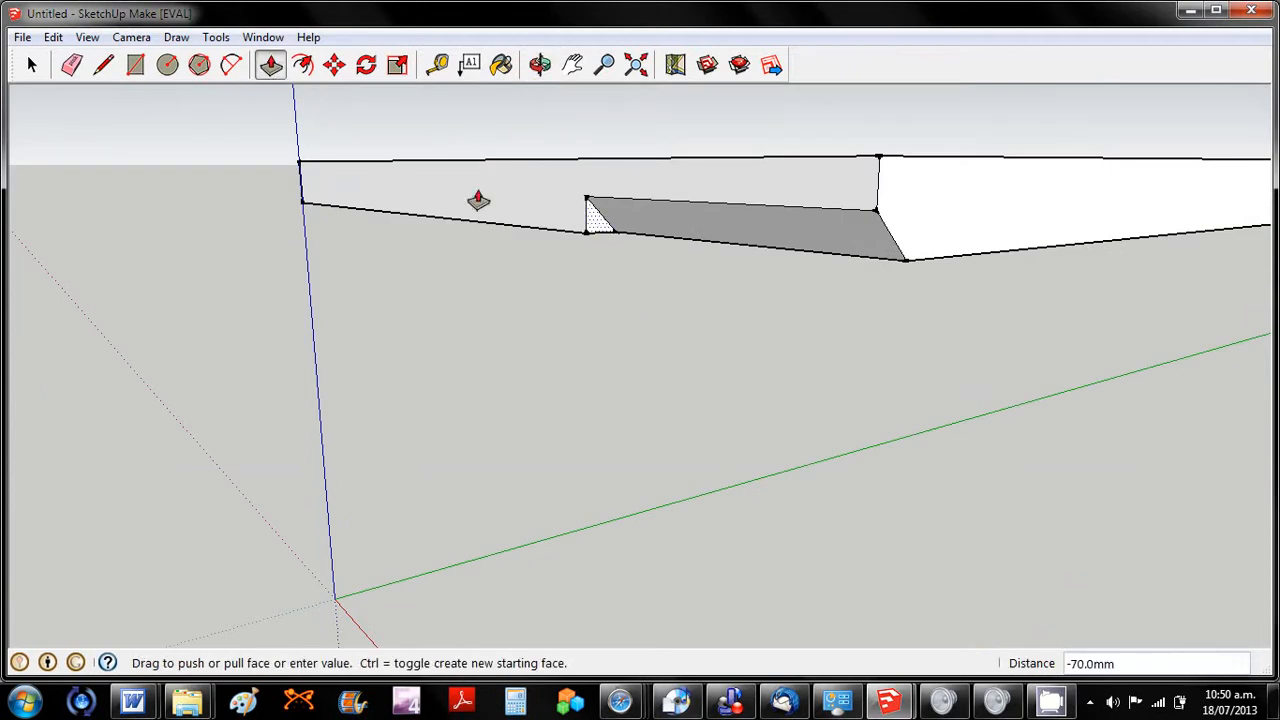
click(281, 197)
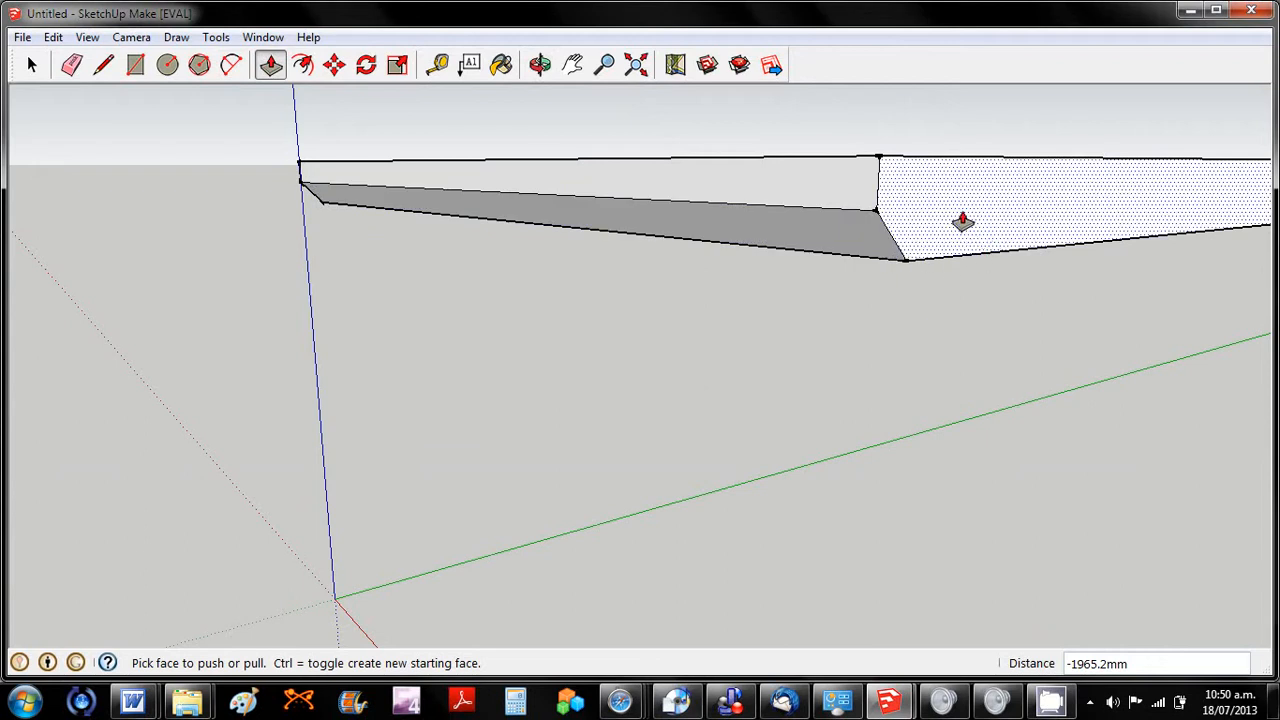
key(ctrl+z)
key(ctrl+z)
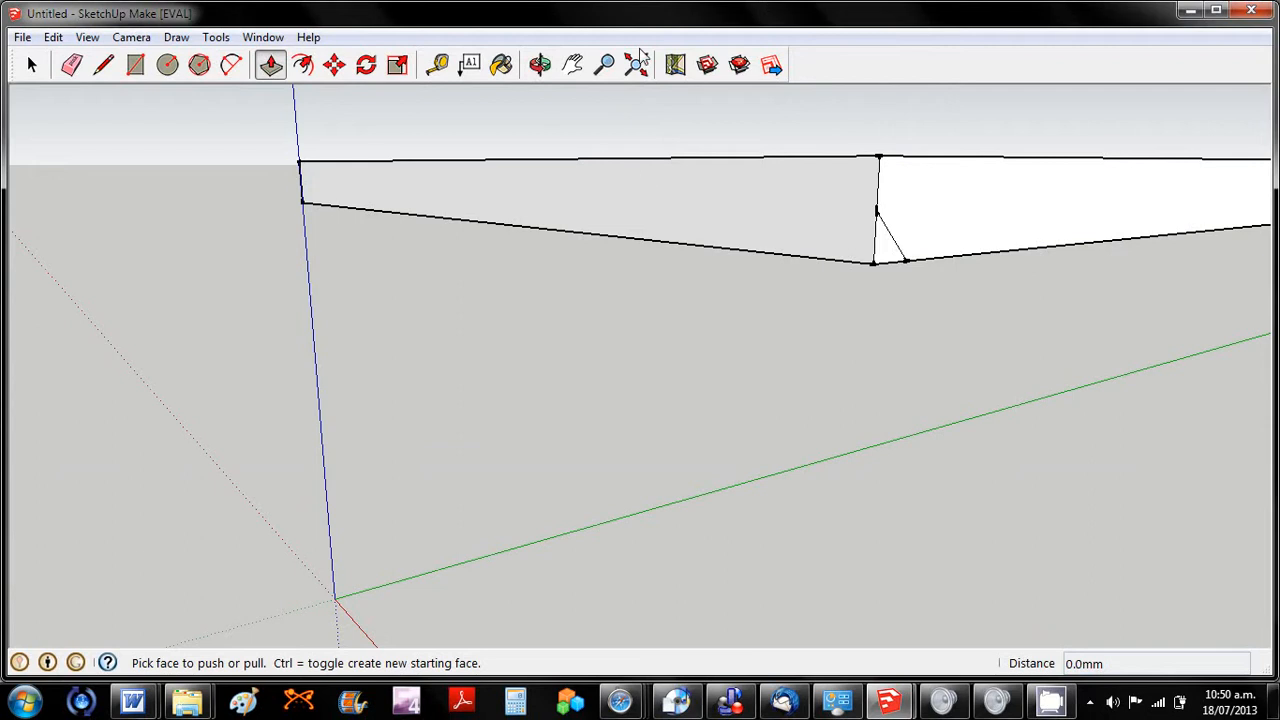
Run the corner triangle around the slab's whole underside perimeter with Follow Me to chamfer all its lower edges.
click(604, 64)
drag(598, 175, 571, 294)
click(540, 64)
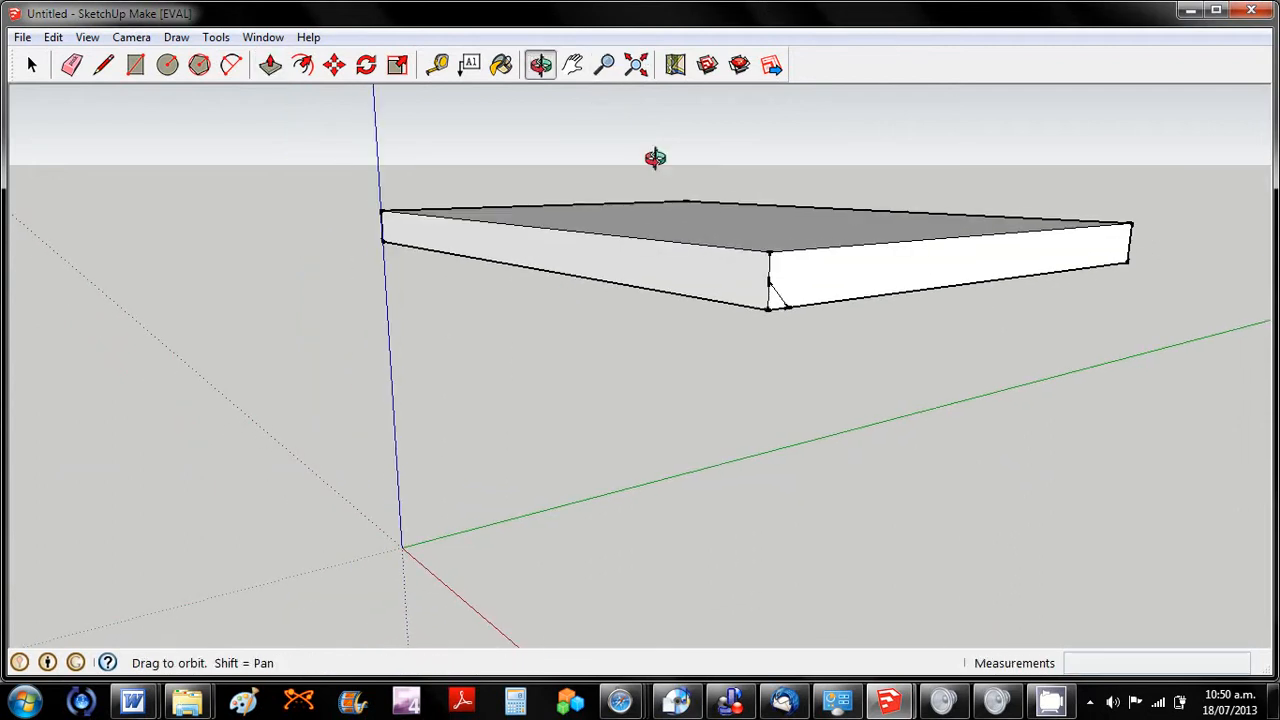
drag(1071, 401, 974, 313)
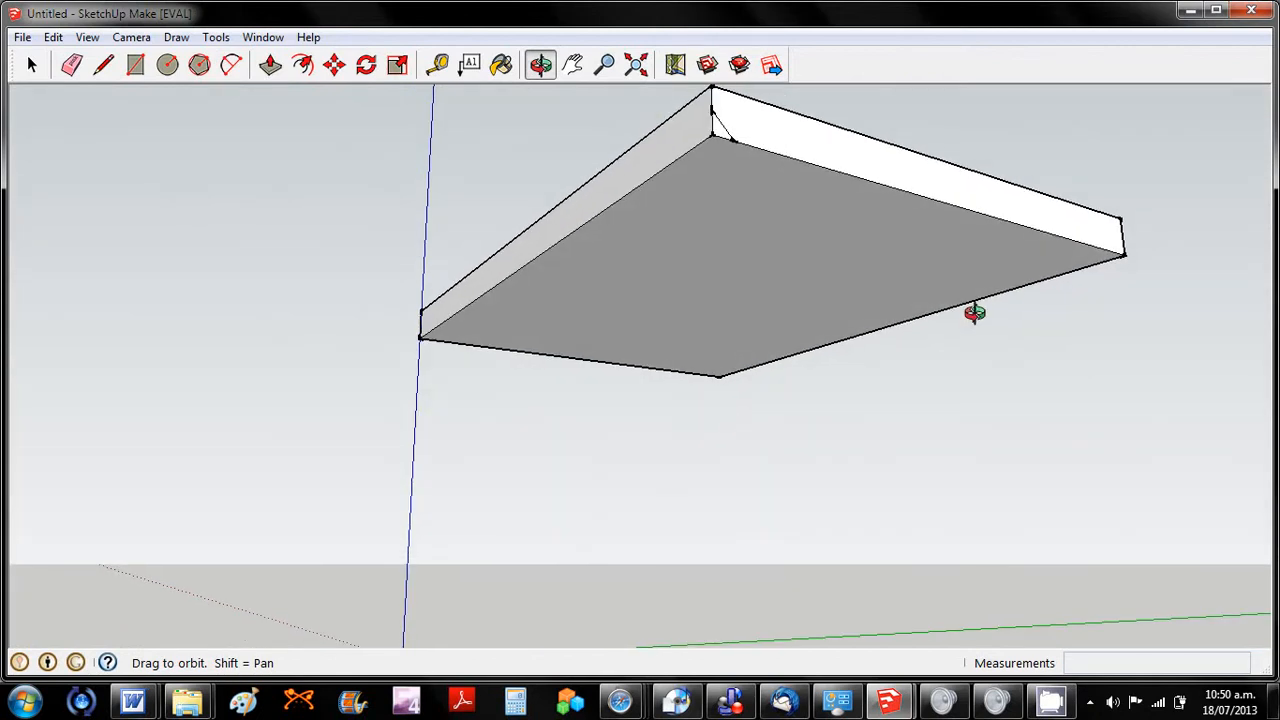
click(152, 38)
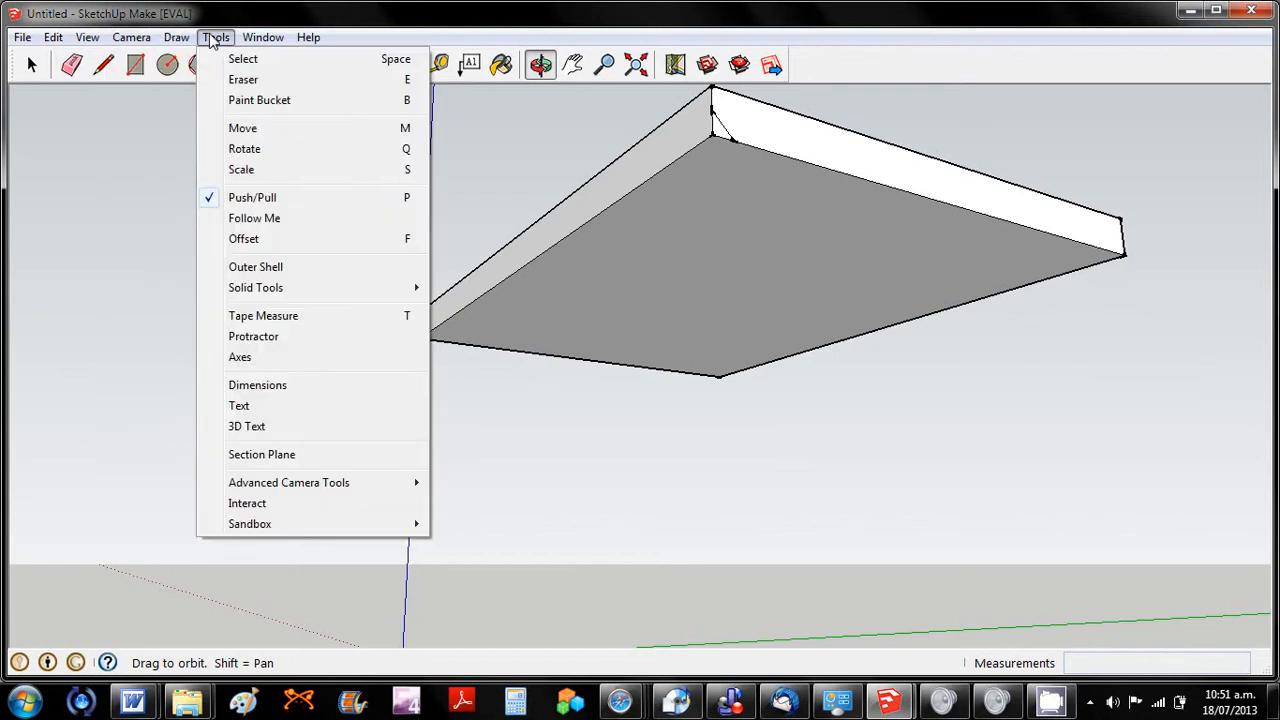
click(290, 198)
drag(727, 140, 718, 135)
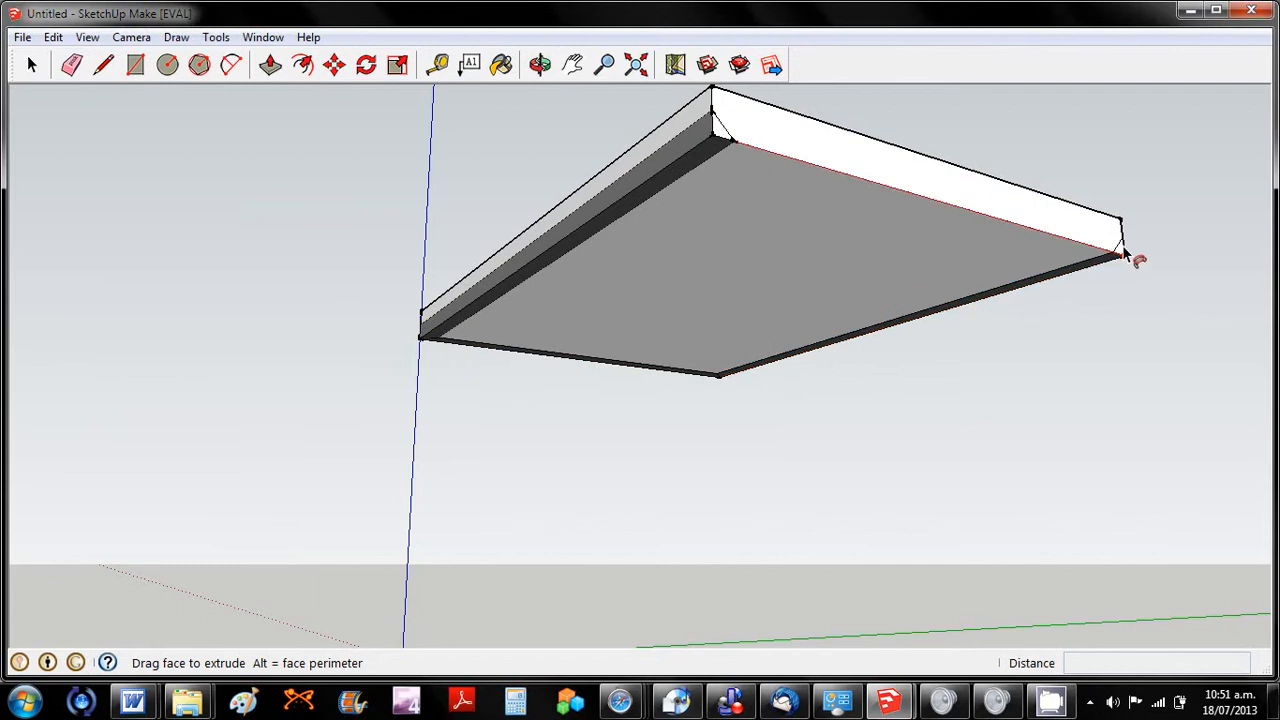
click(710, 145)
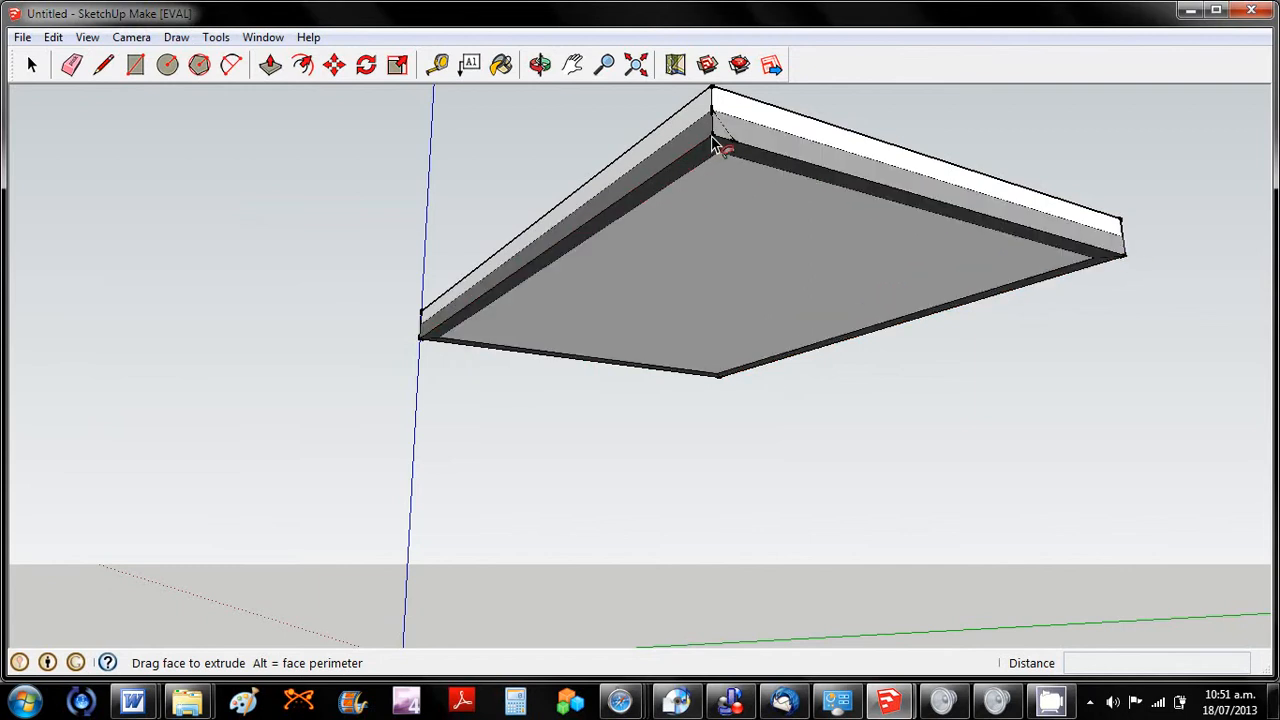
click(713, 145)
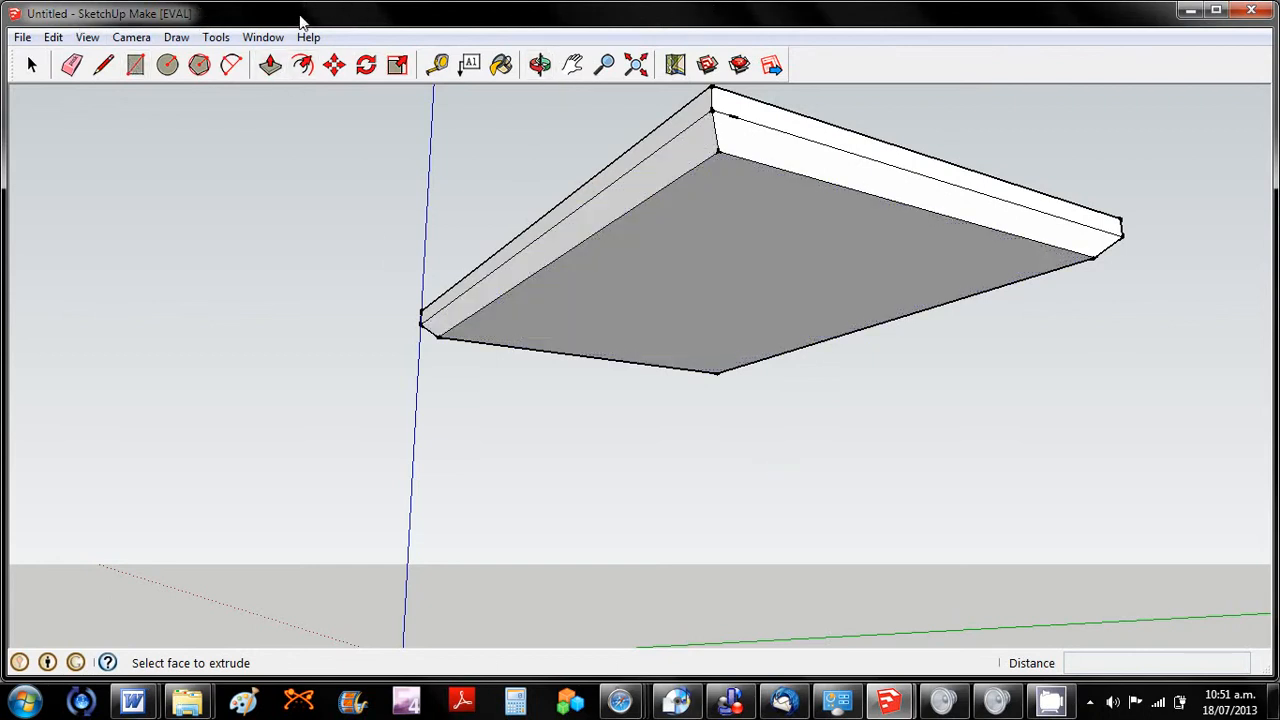
Try drawing a rectangle about 439 by 311 mm from a corner of the tabletop's underside, and undo it.
click(137, 66)
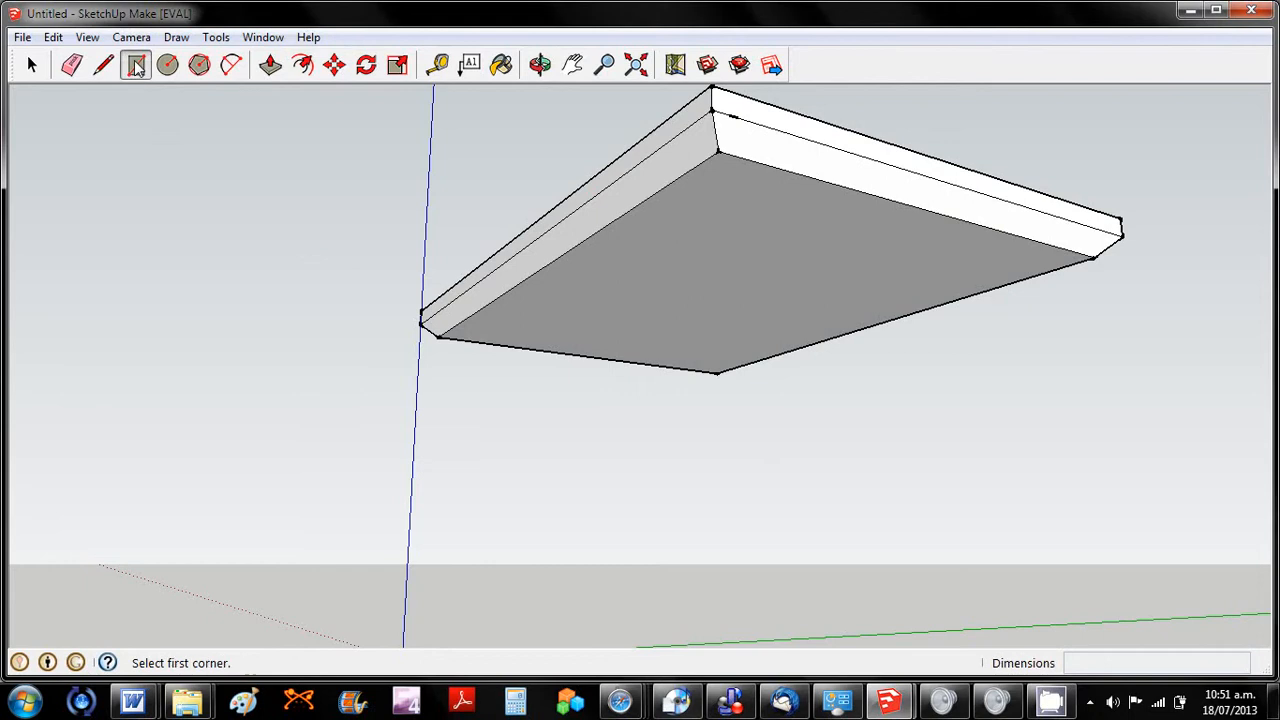
click(540, 66)
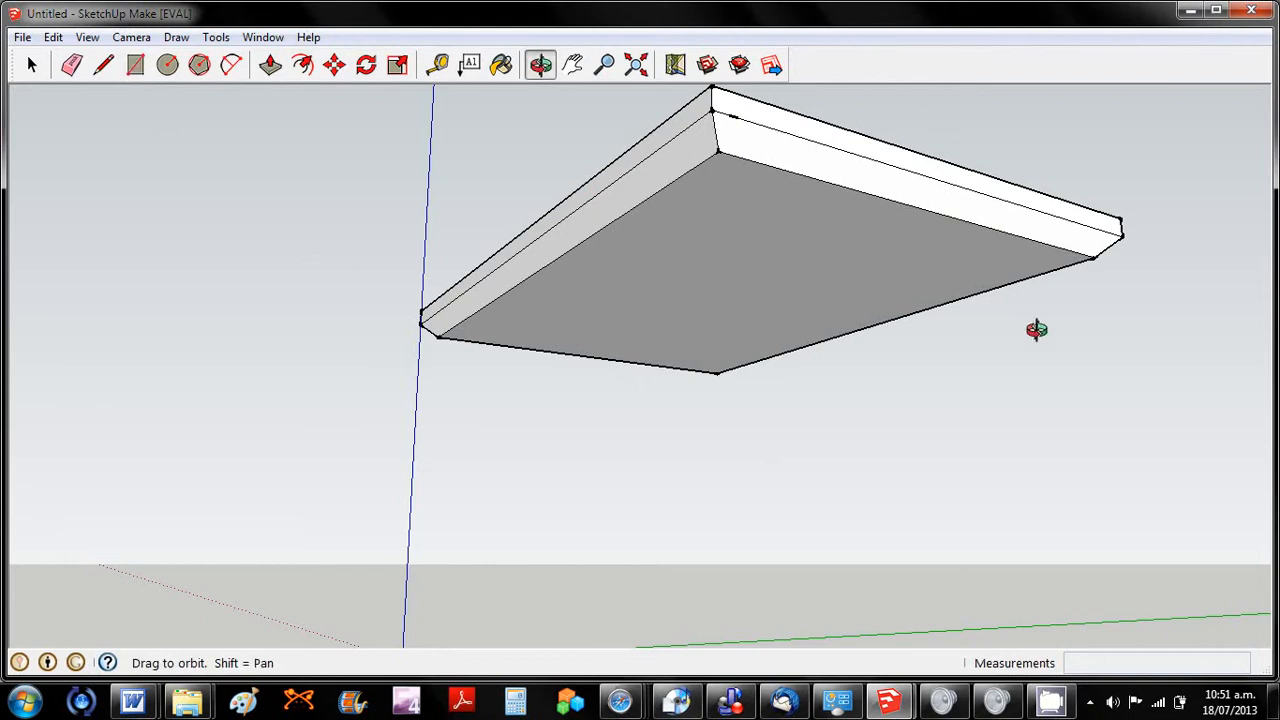
drag(1006, 323, 988, 163)
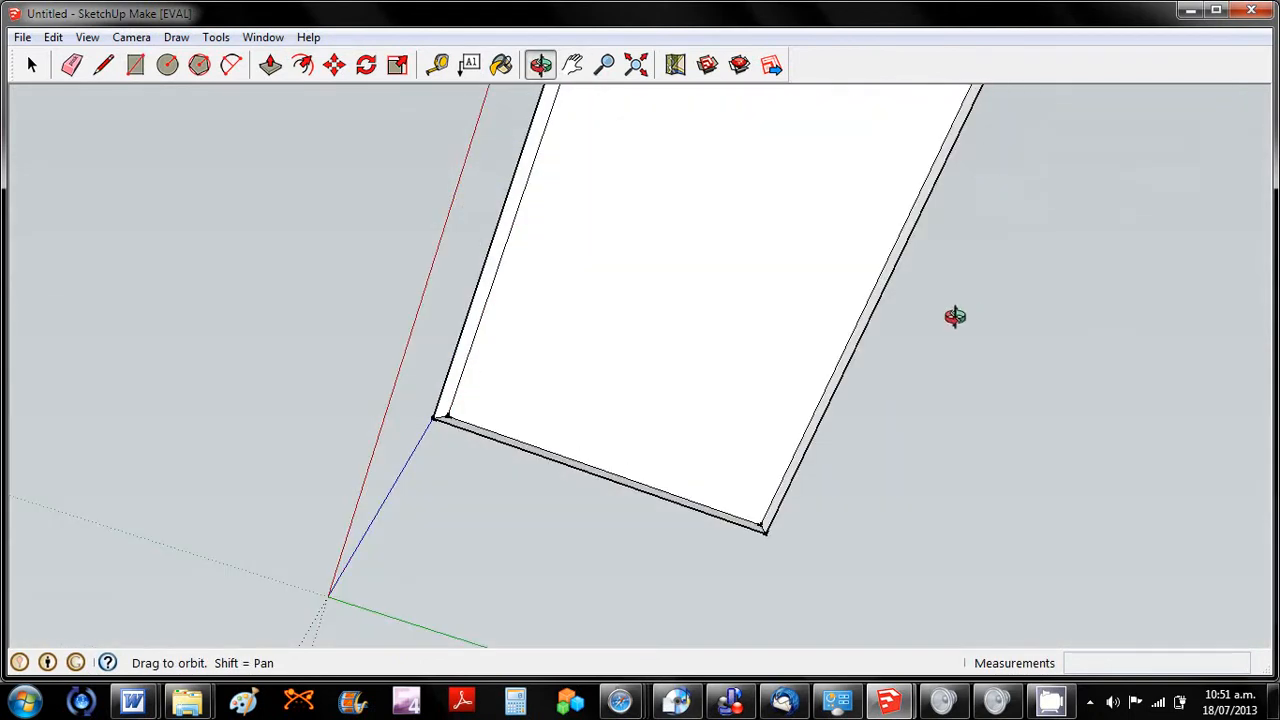
drag(869, 281, 834, 280)
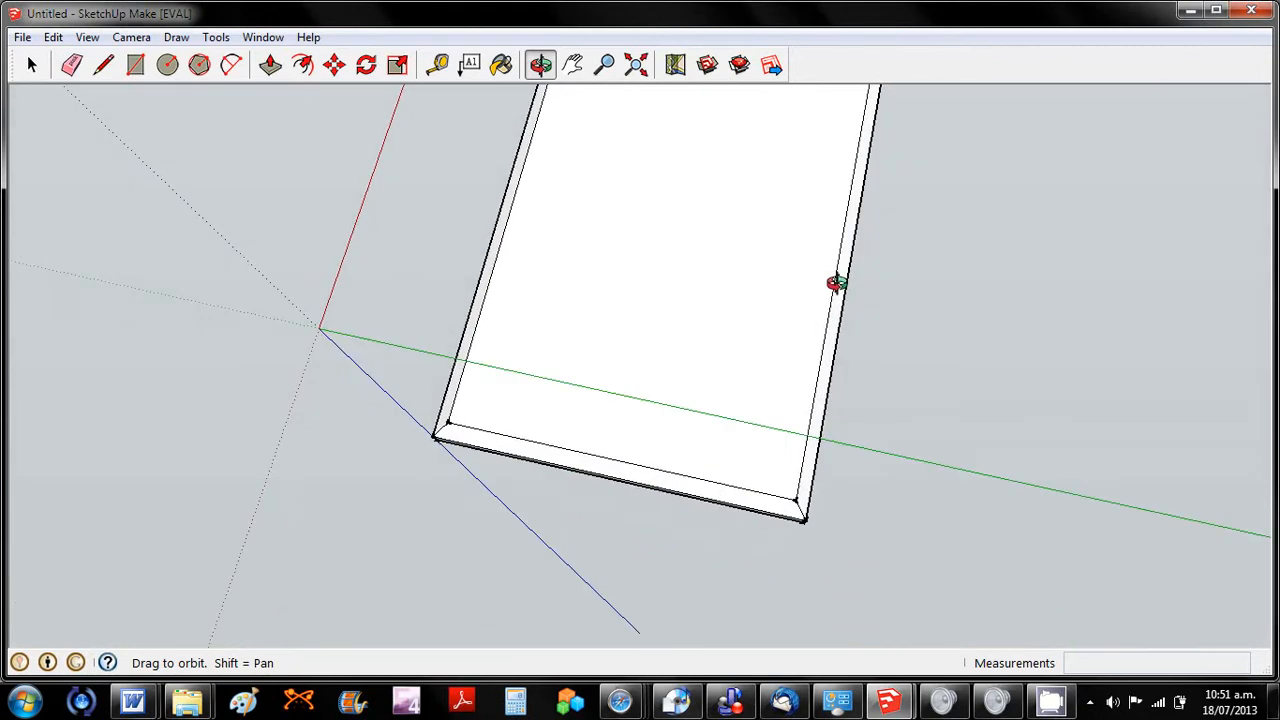
click(136, 65)
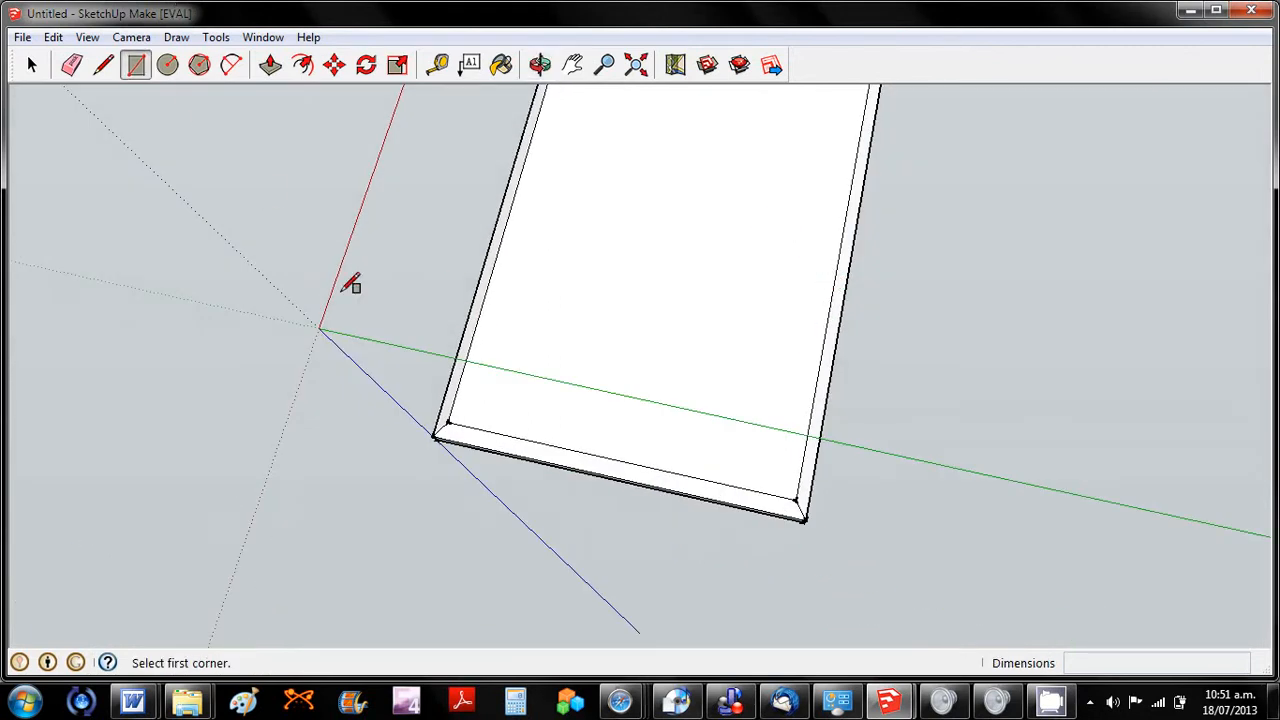
click(447, 422)
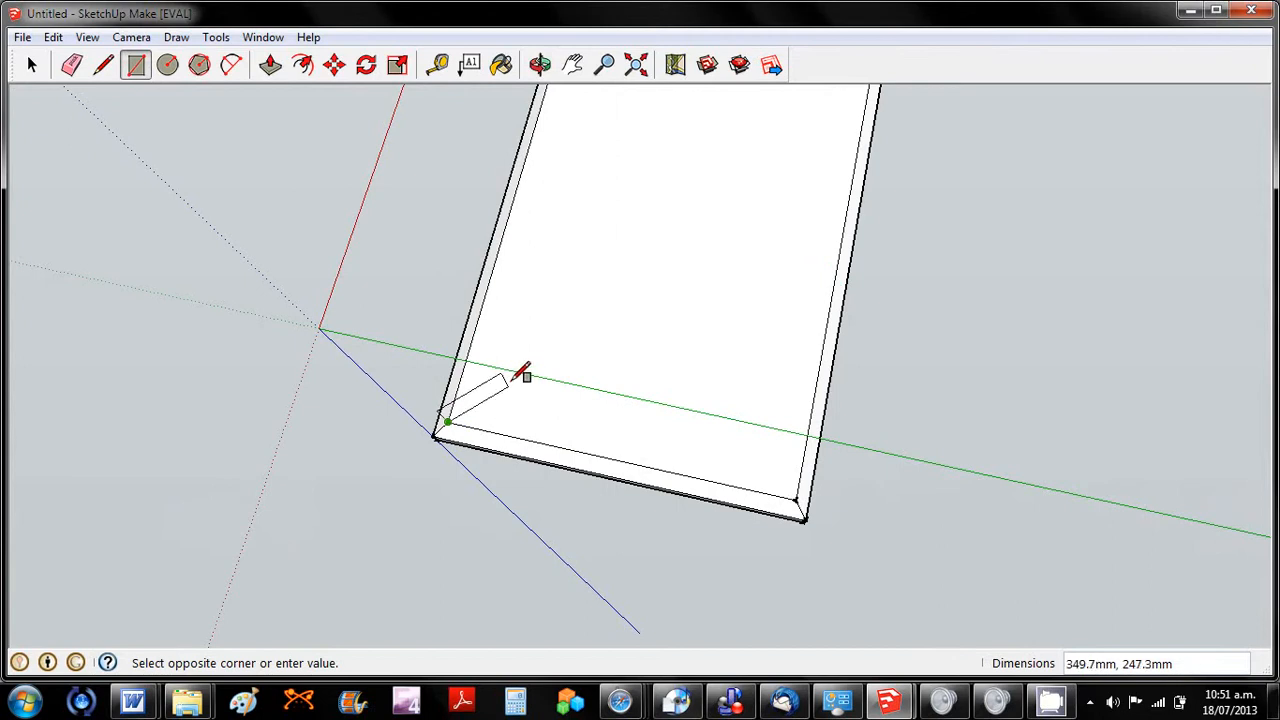
key(Escape)
click(449, 421)
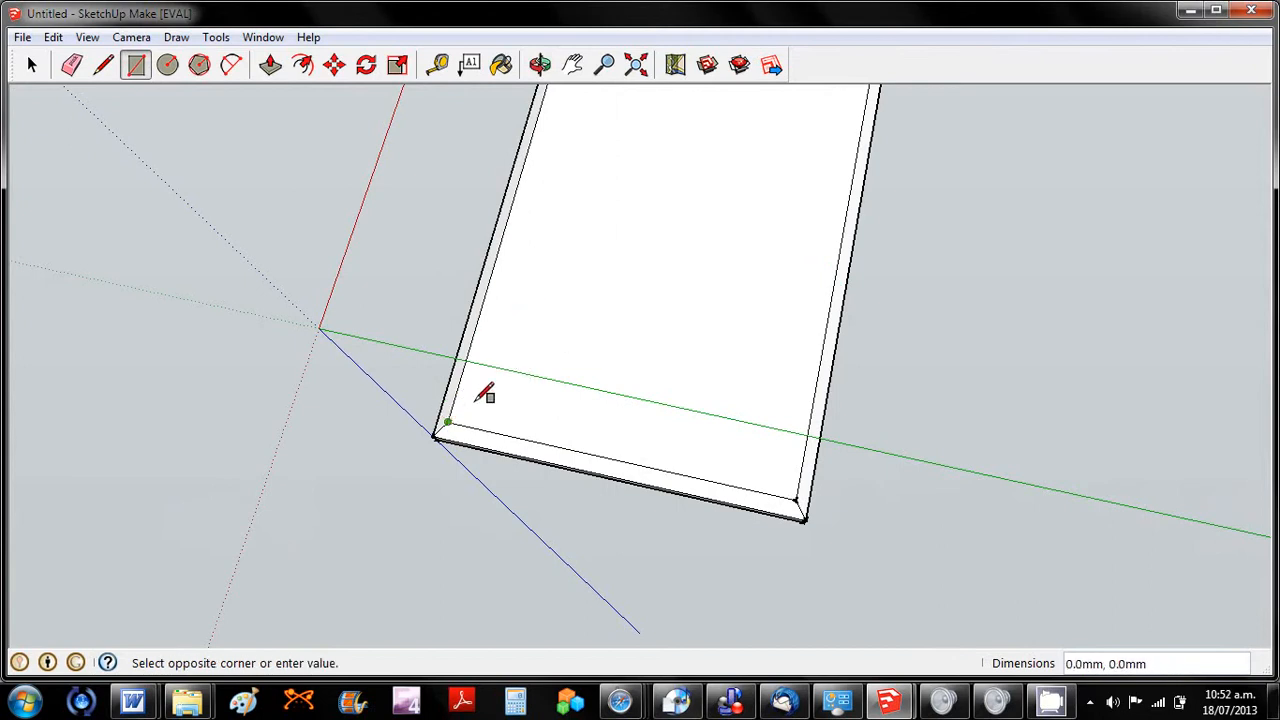
click(521, 364)
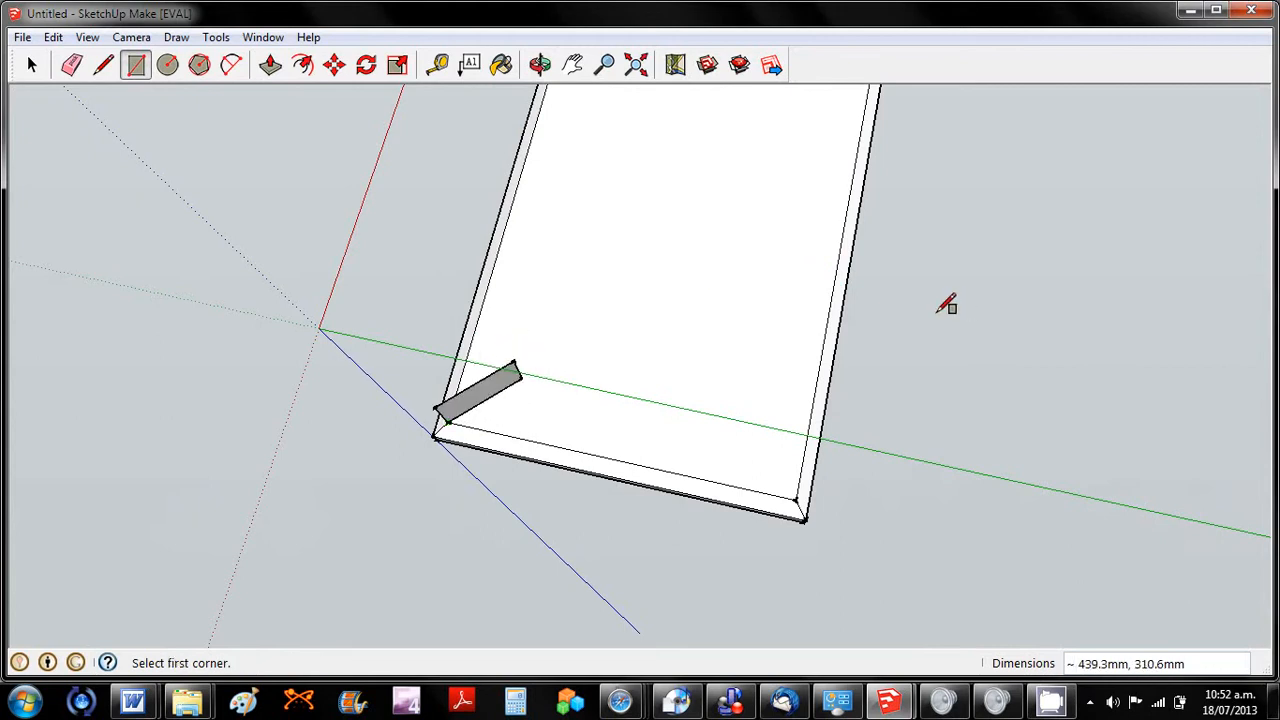
key(ctrl+z)
Draw a golden-section rectangle about 281 by 174 mm on the tabletop's underside, starting at the inner chamfer corner by the blue axis.
click(540, 64)
drag(623, 334, 754, 349)
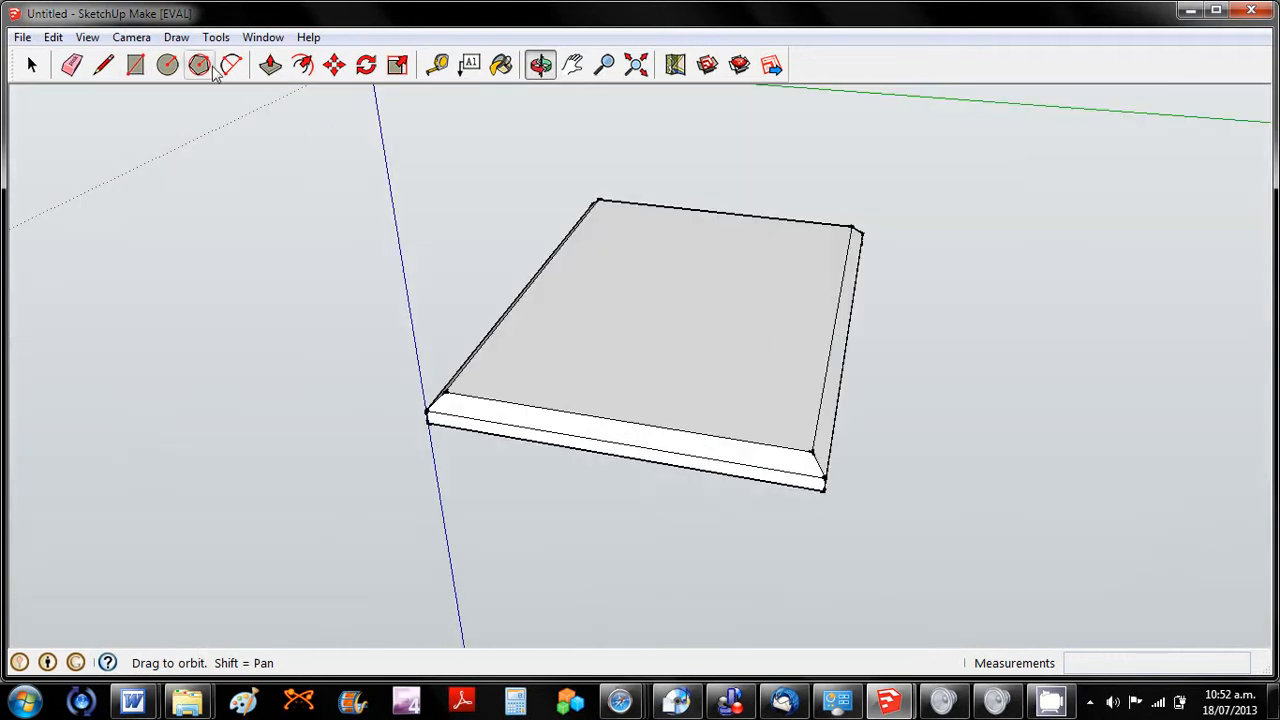
click(135, 64)
click(445, 391)
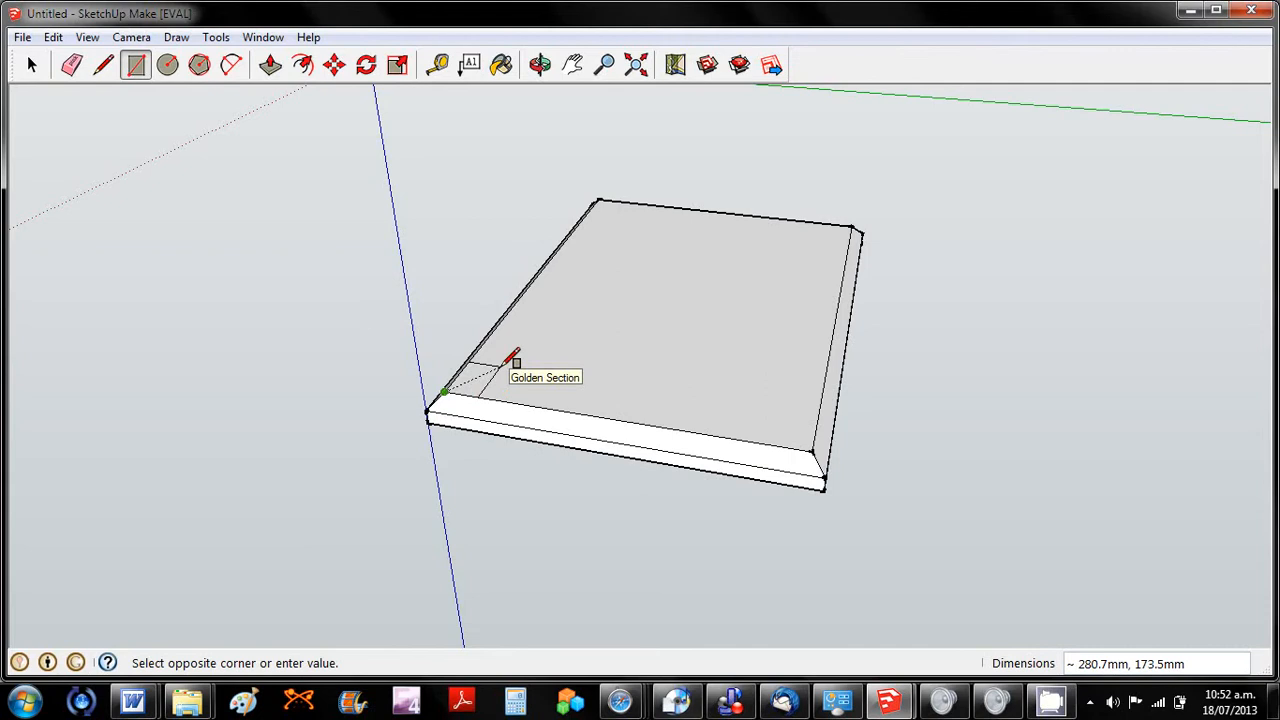
click(512, 358)
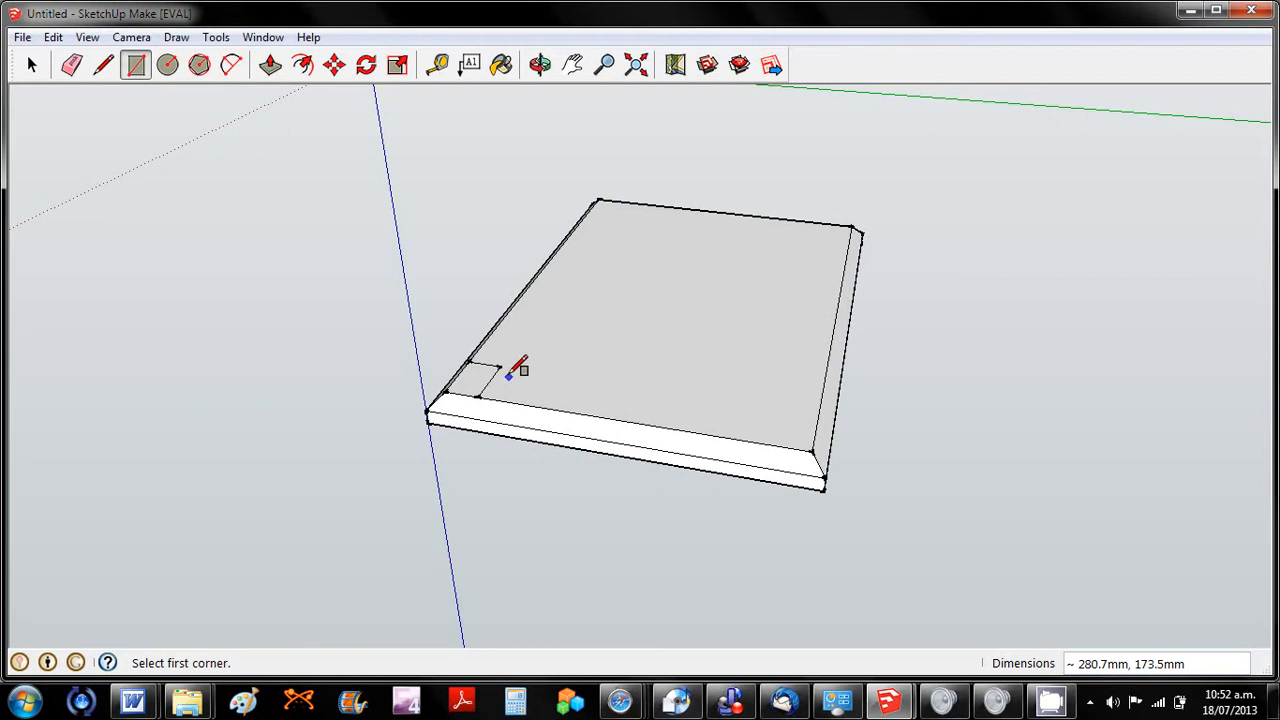
Try drawing a strip about 1647 by 288 mm and a rectangle about 288 by 178 mm at the adjacent underside corner, and undo both.
click(812, 451)
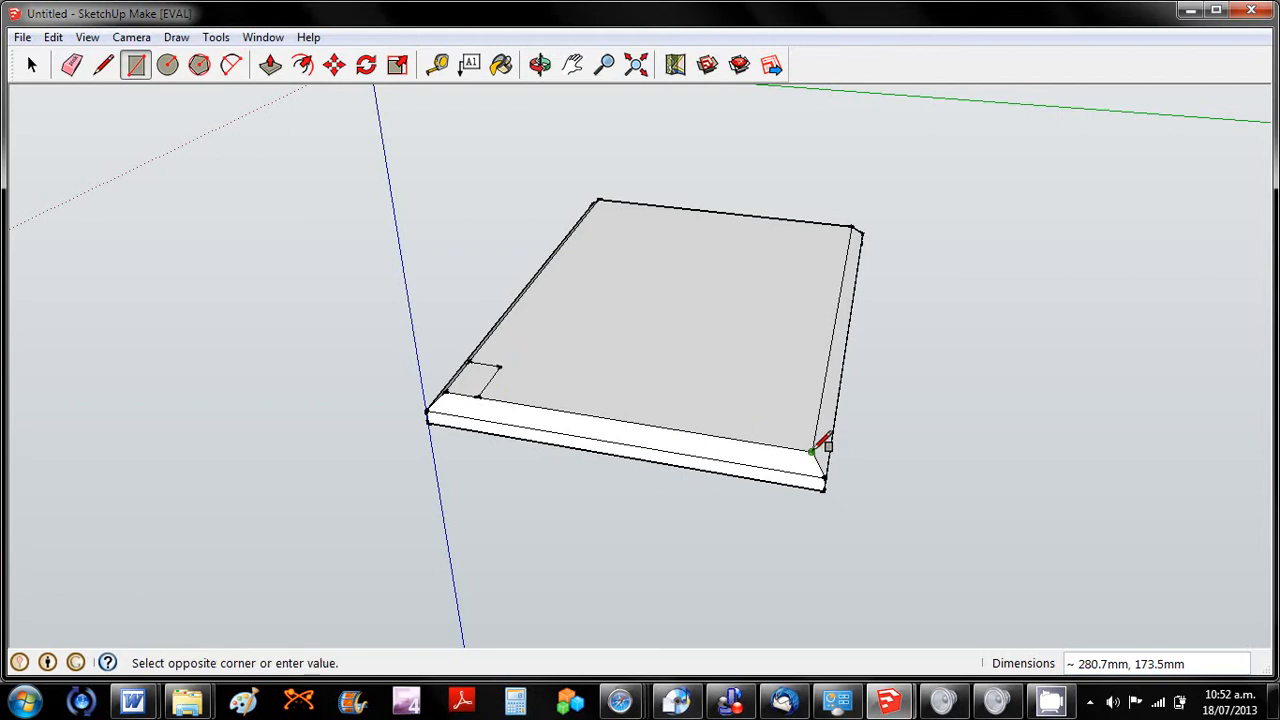
click(501, 367)
click(812, 450)
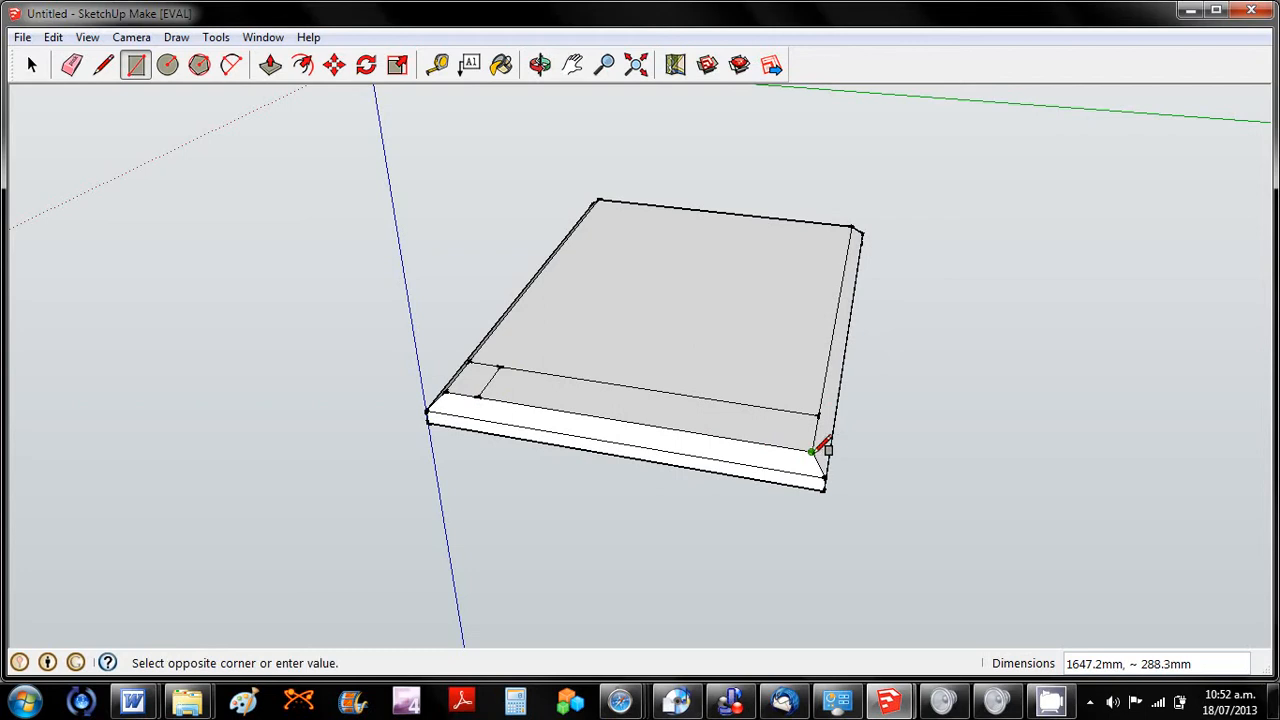
click(782, 410)
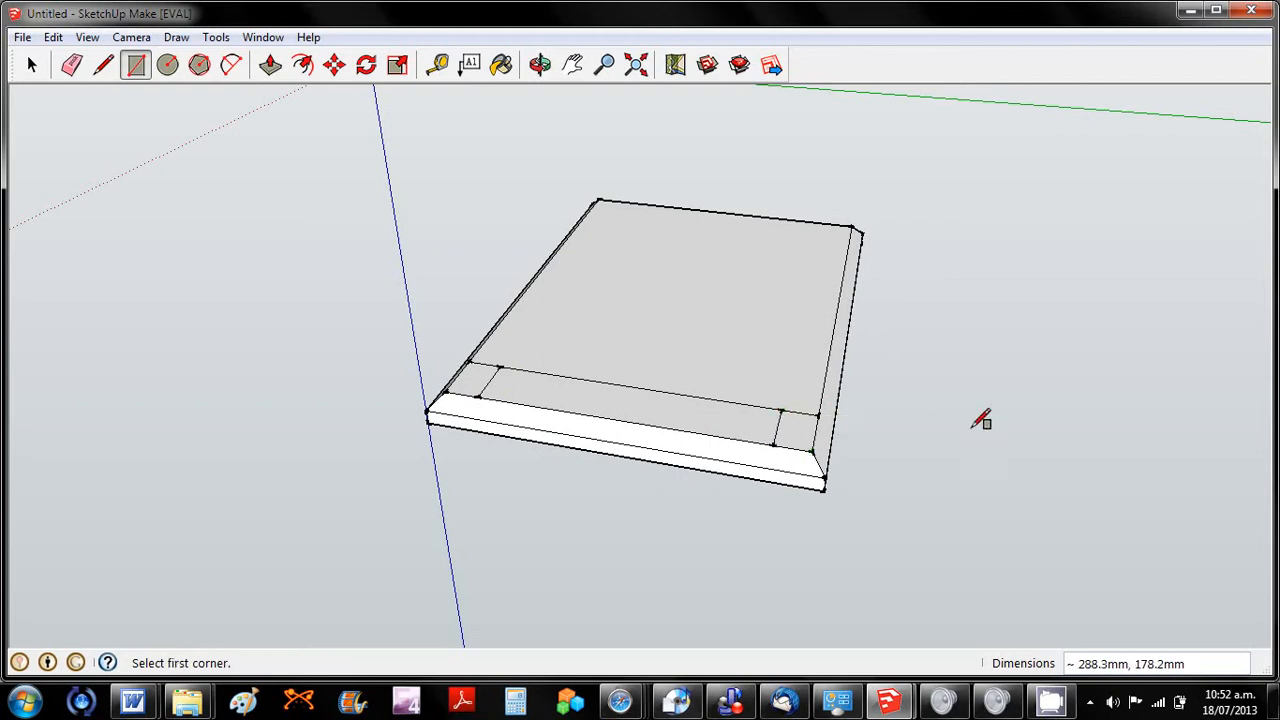
key(ctrl+z)
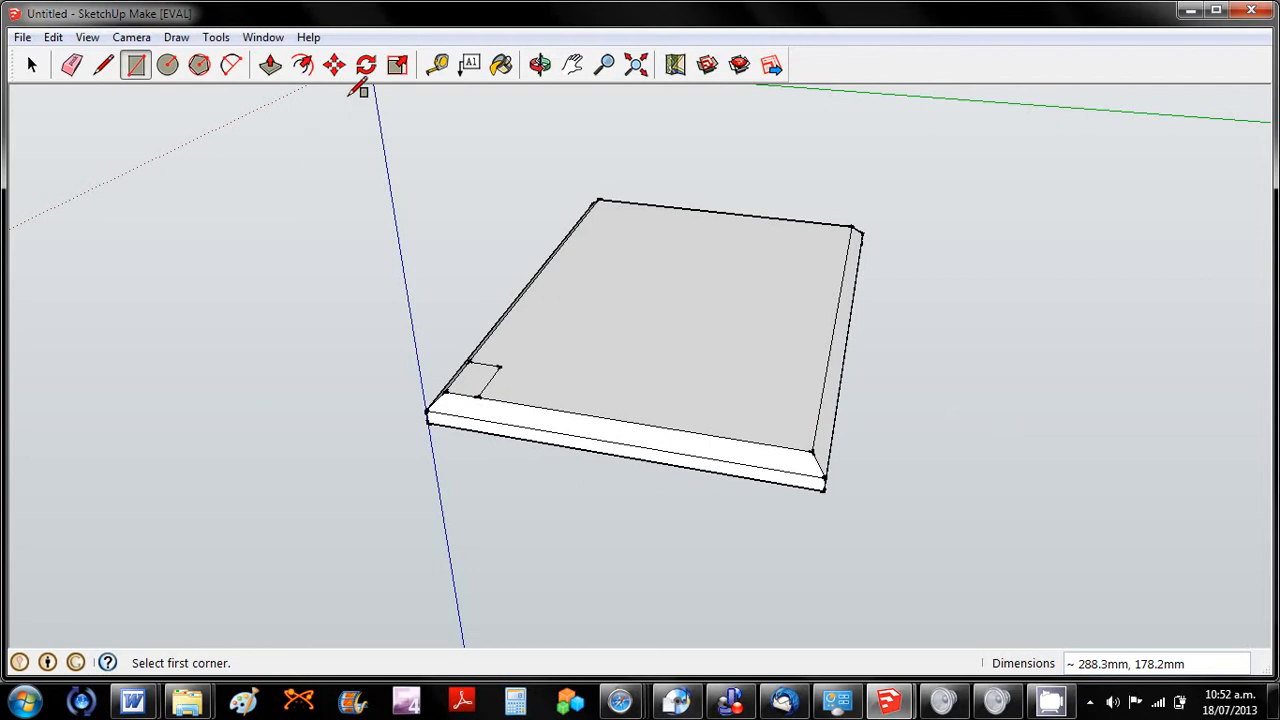
Place a guide line along the leg rectangle's inner edge, about 288 mm from and parallel to the underside's near edge.
click(433, 77)
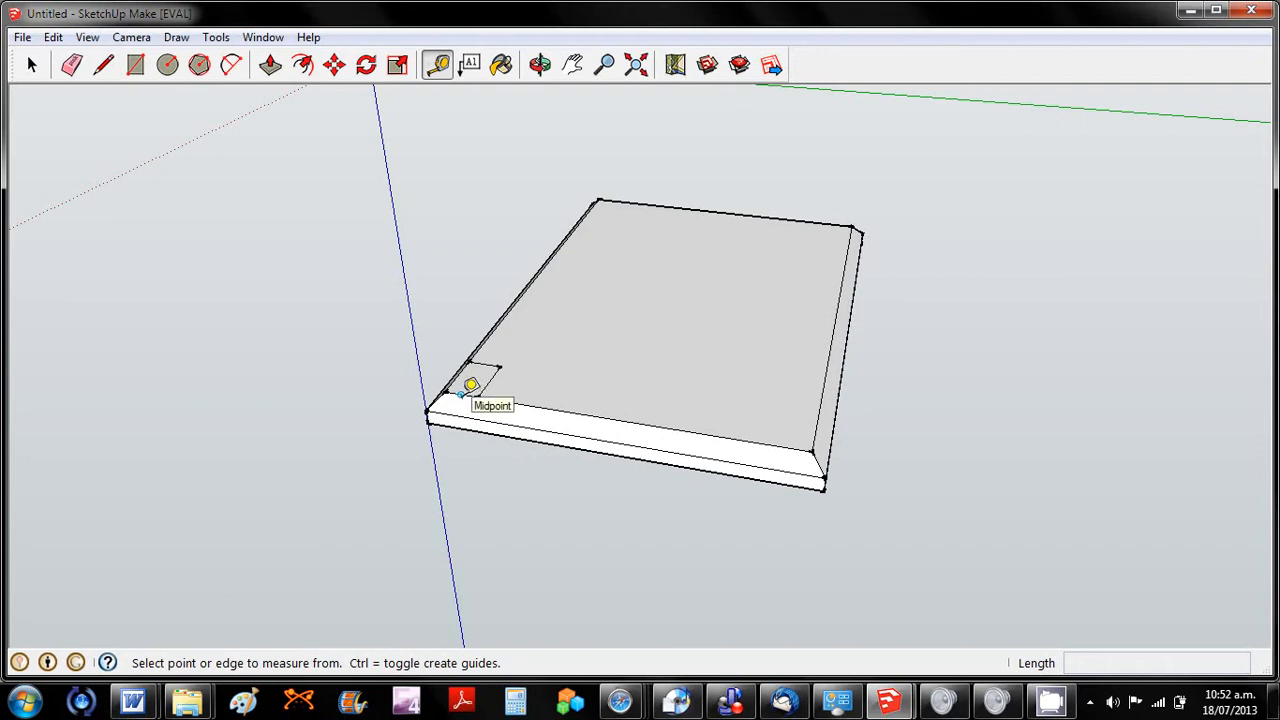
click(461, 394)
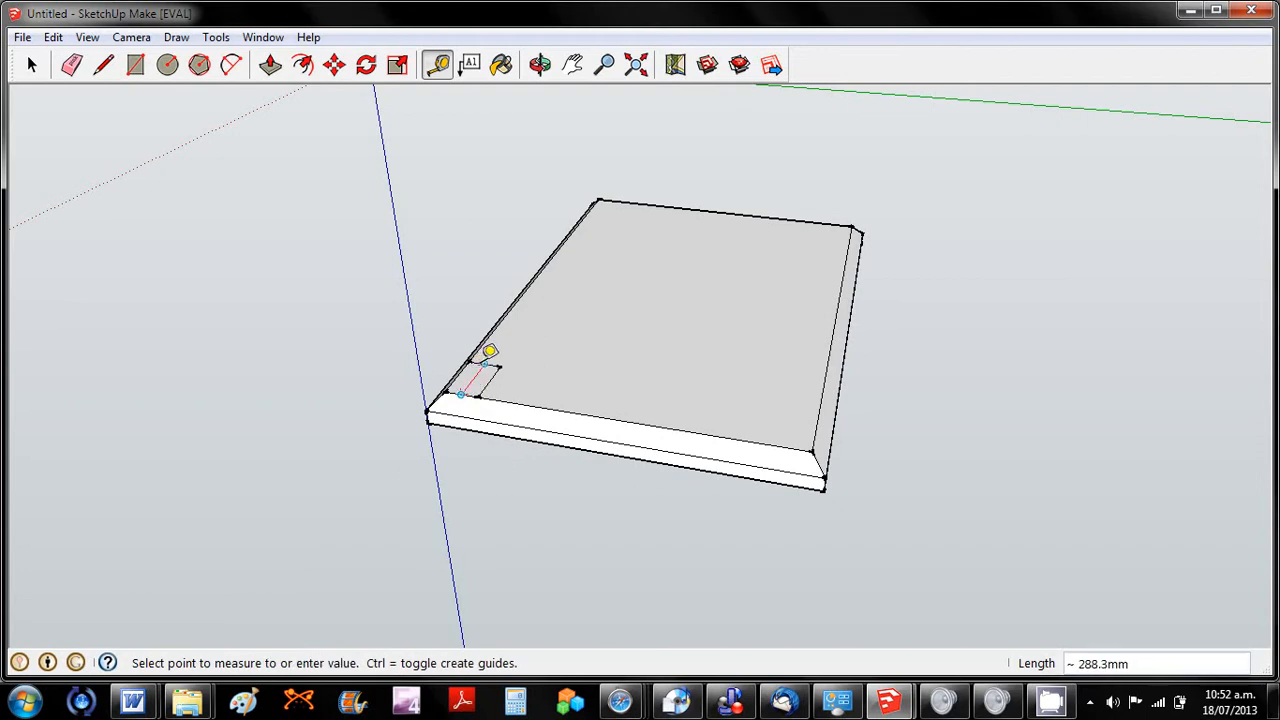
click(484, 364)
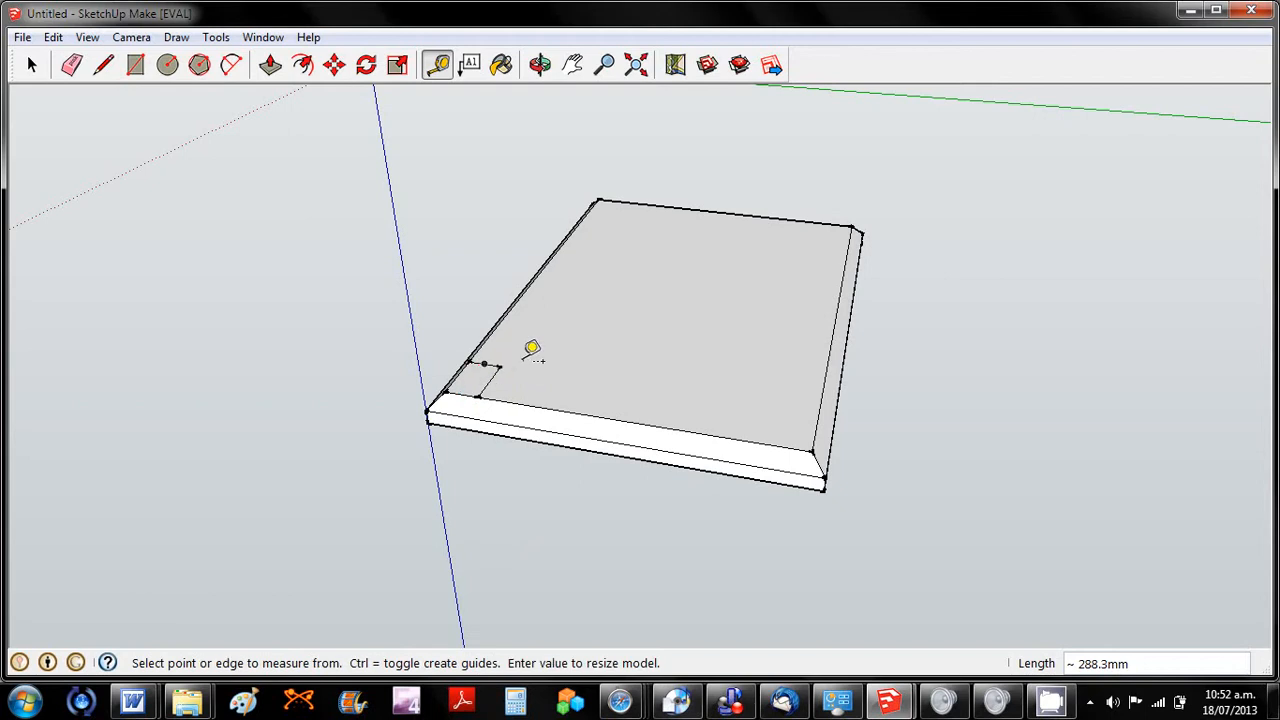
click(461, 394)
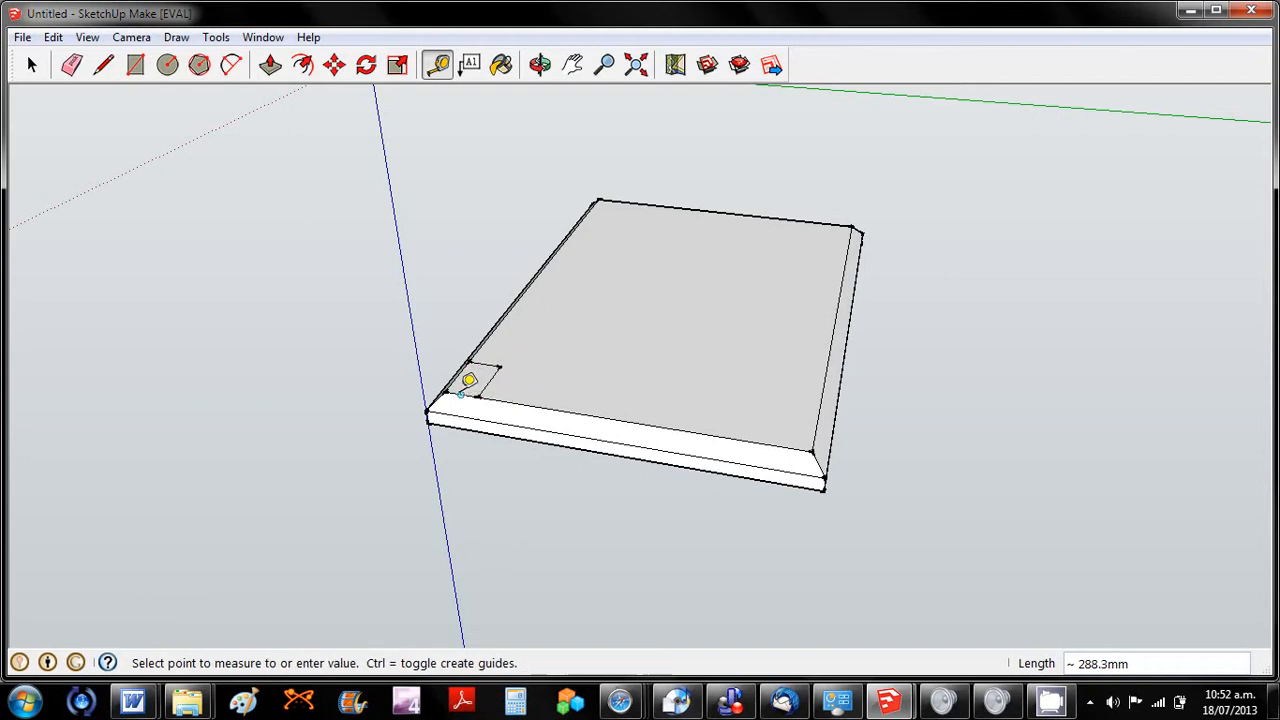
click(492, 354)
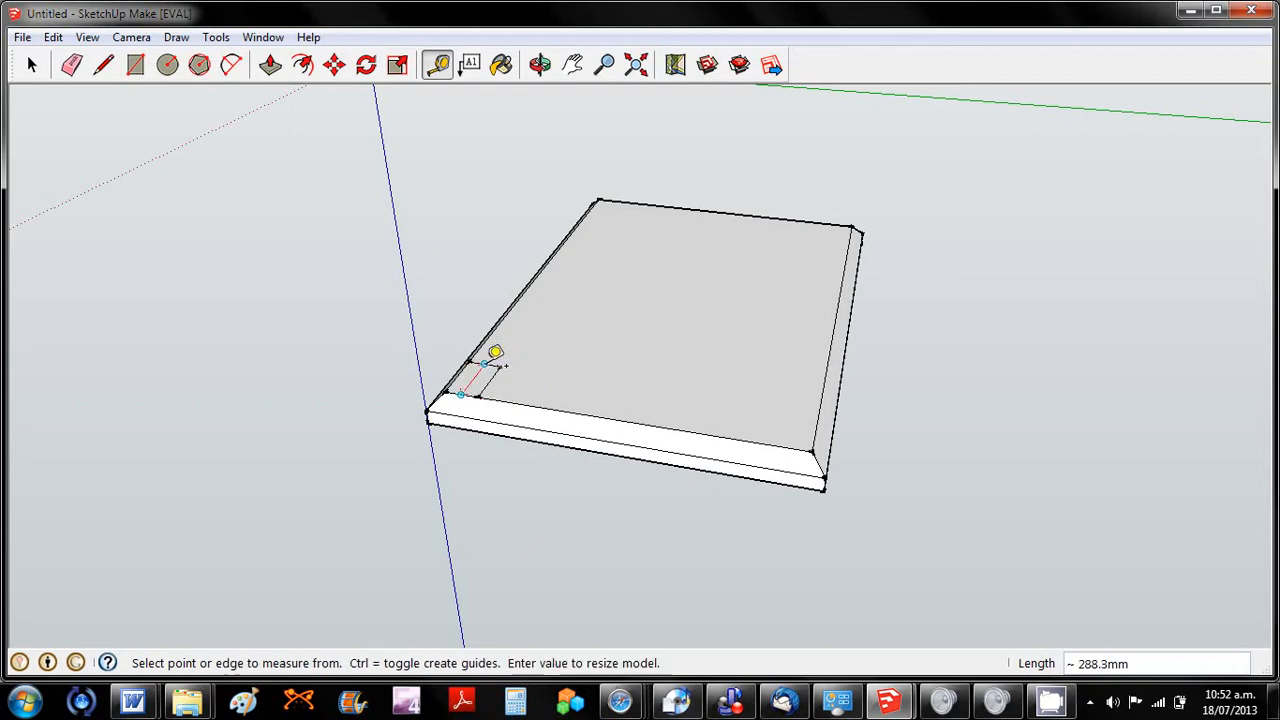
click(462, 393)
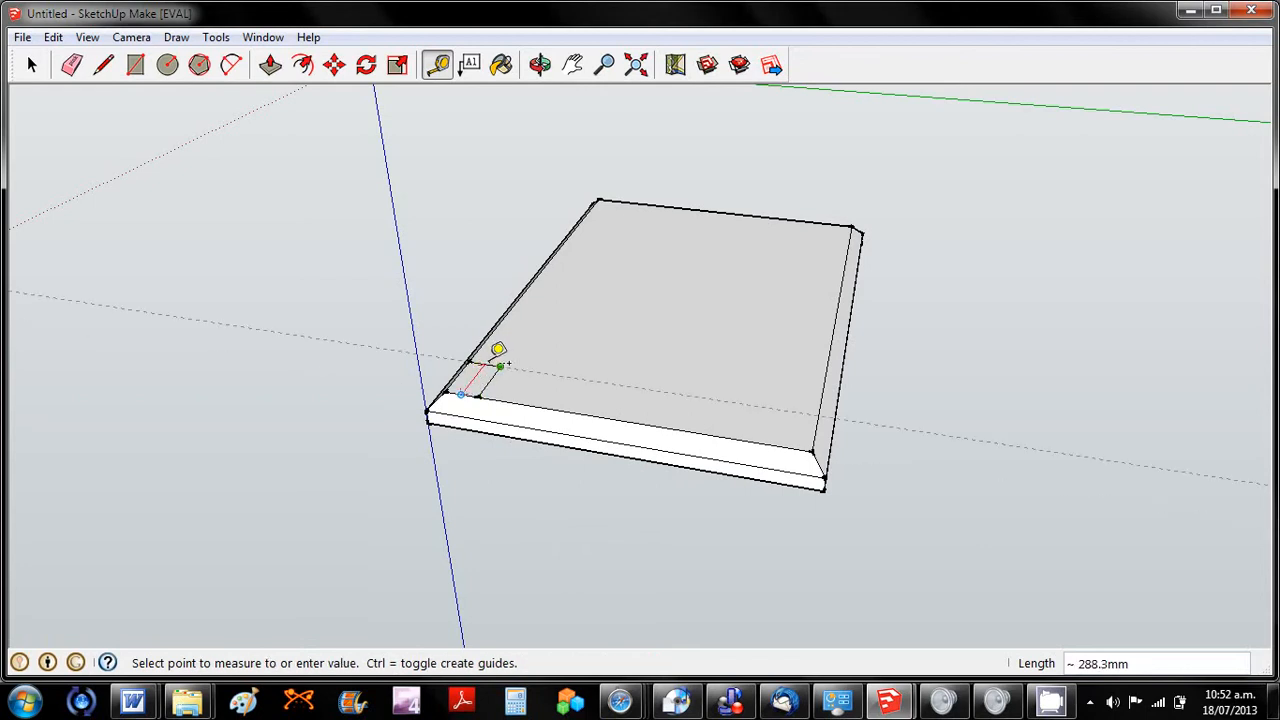
click(487, 364)
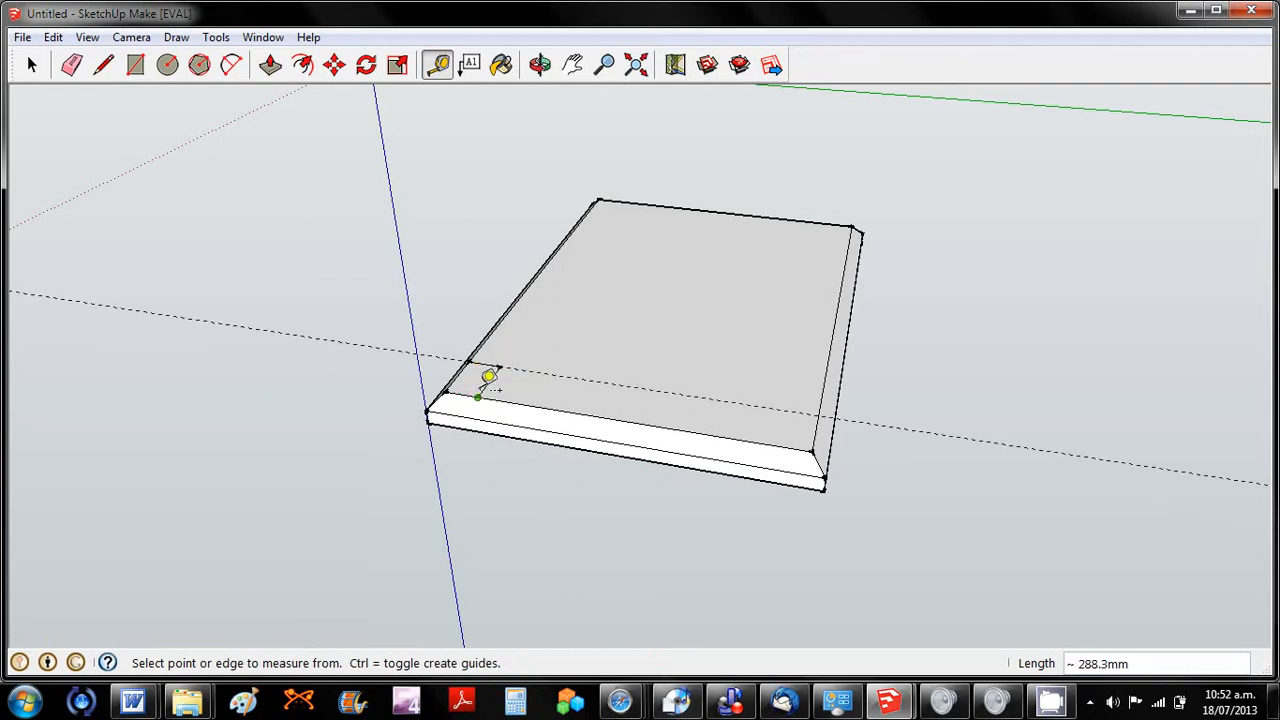
Place a second guide line along the leg rectangle's other inner edge, about 178 mm from and parallel to the underside's side edge.
click(471, 368)
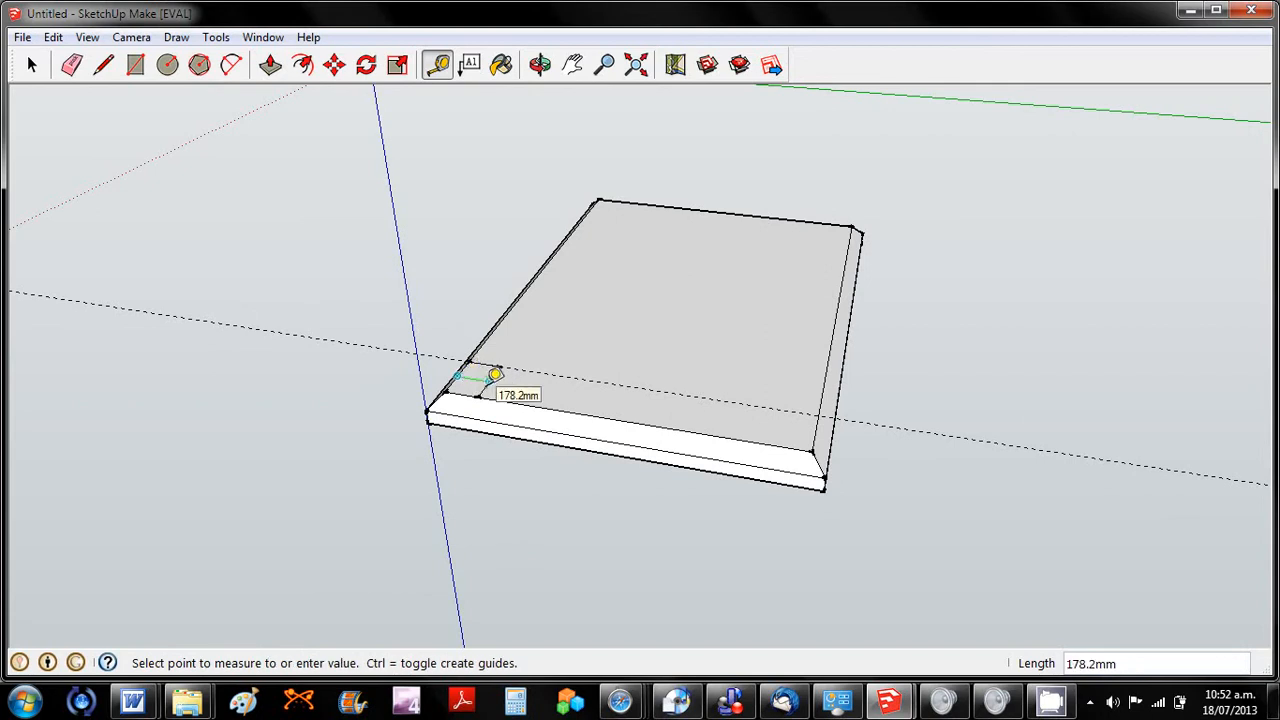
click(496, 376)
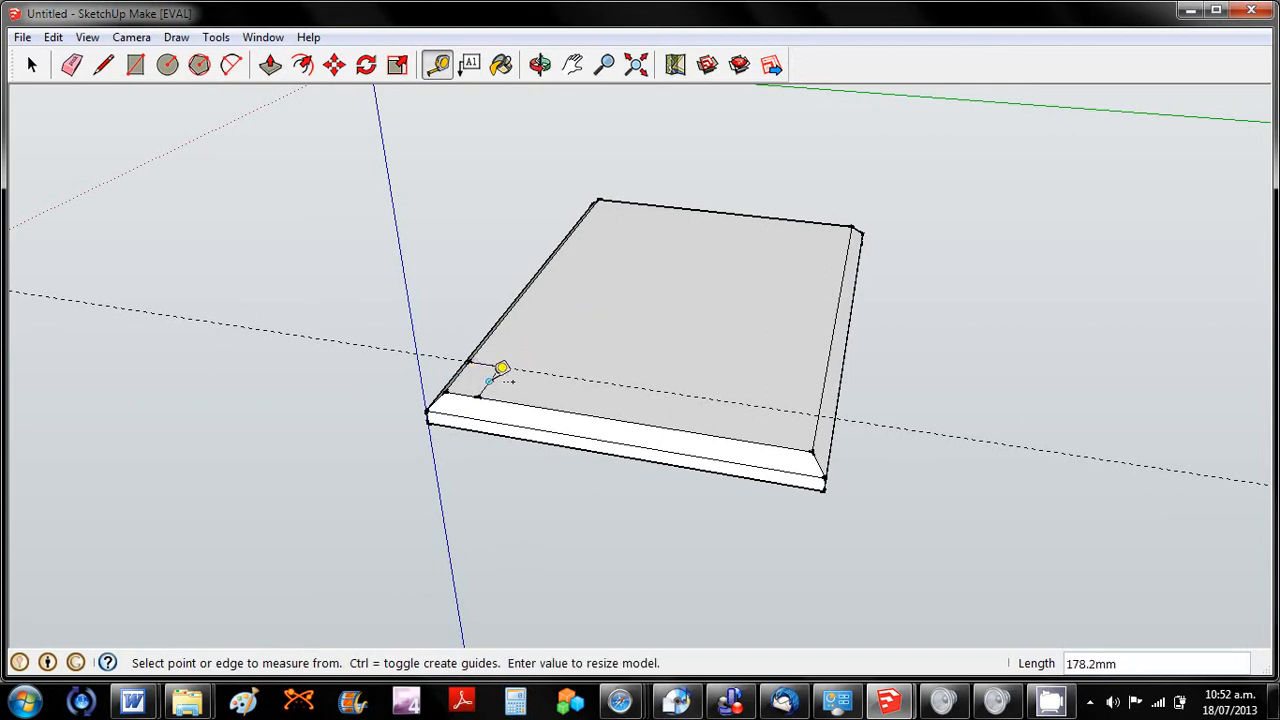
click(496, 374)
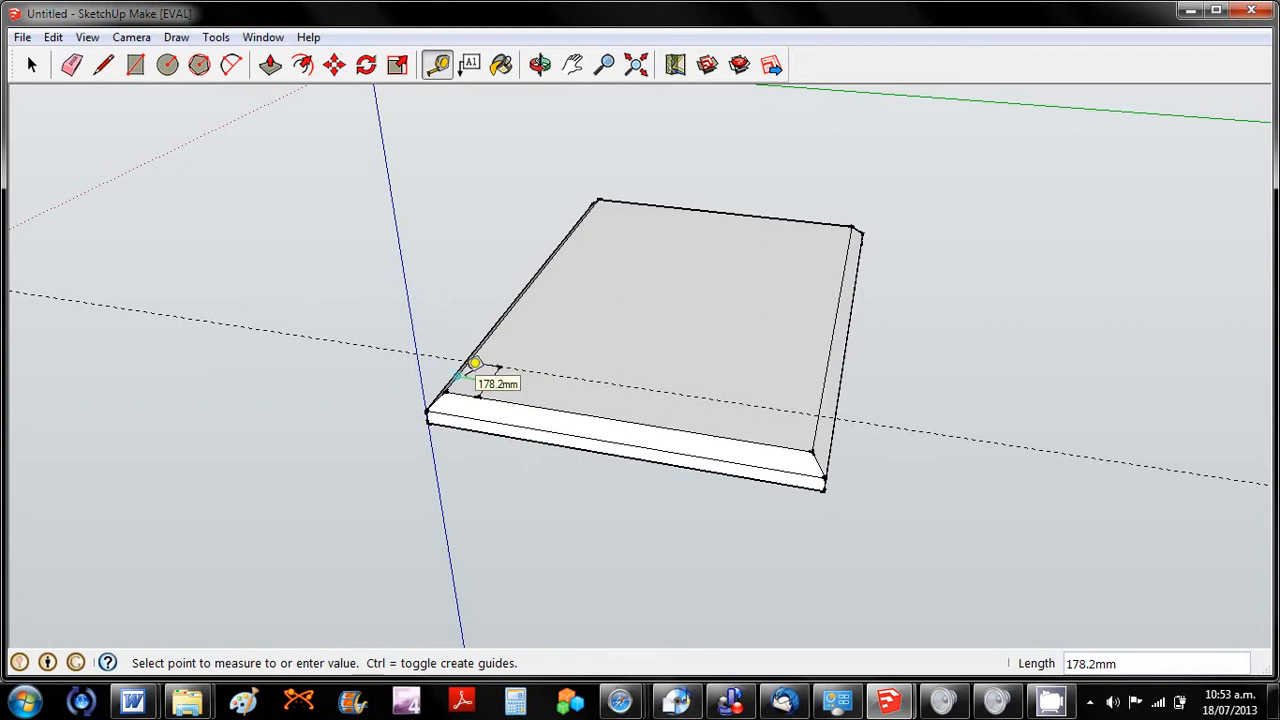
click(478, 375)
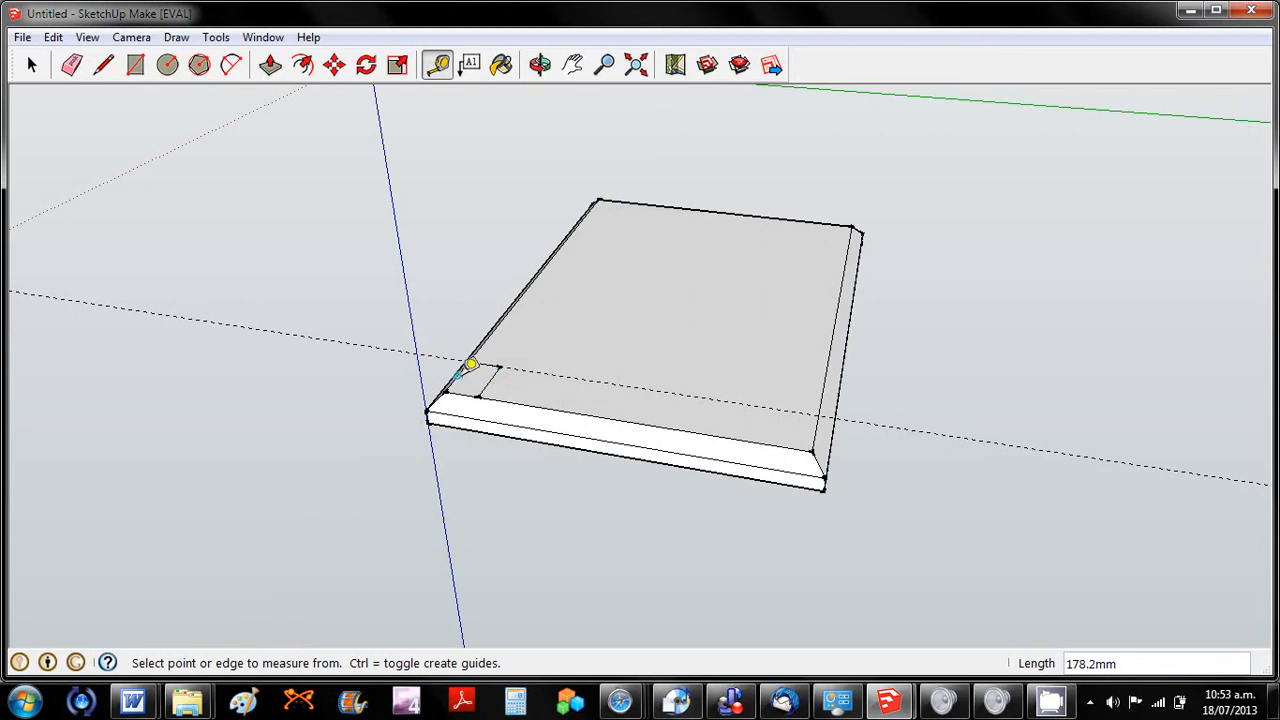
click(471, 364)
click(503, 369)
click(509, 371)
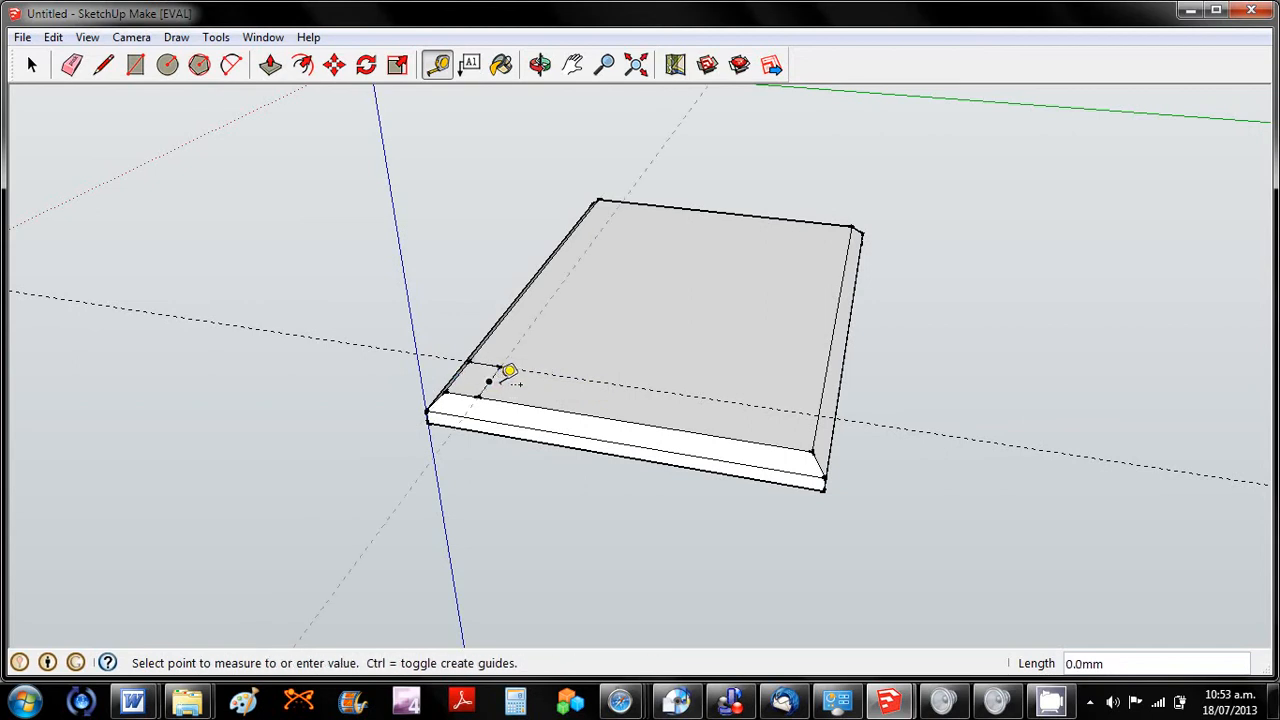
click(499, 371)
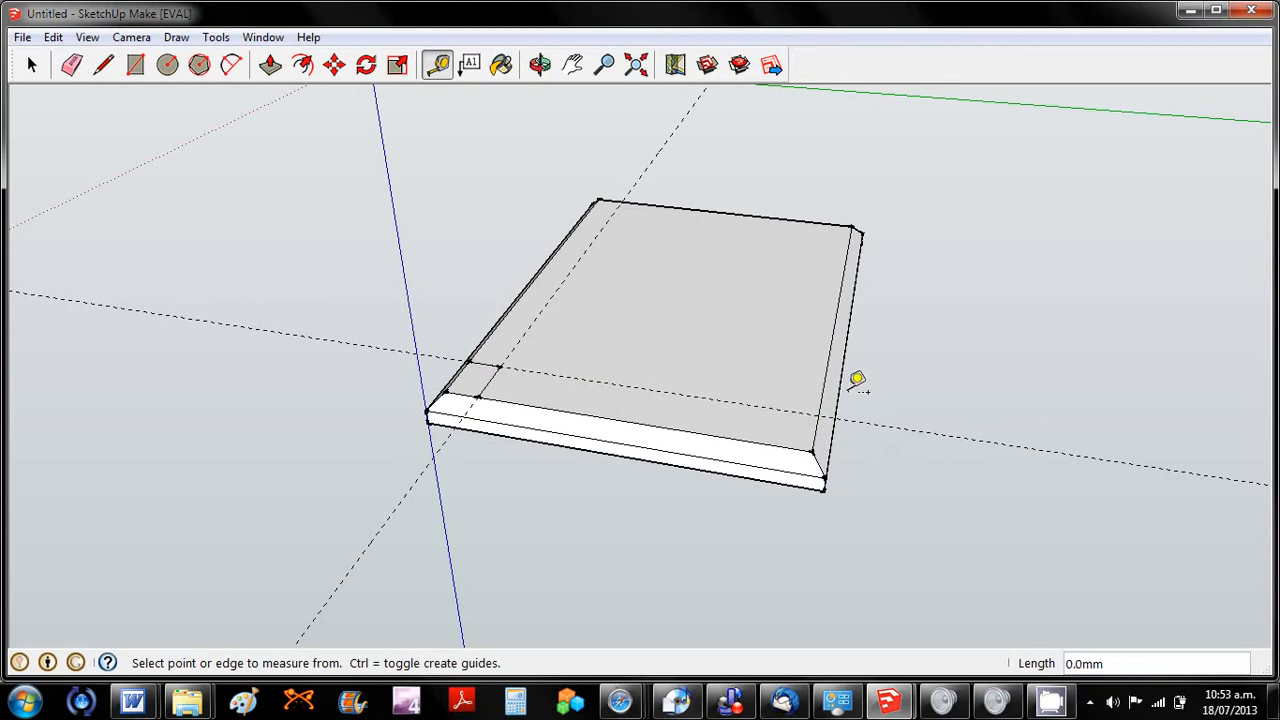
Draw a golden-section rectangle about 288 by 178 mm at the adjacent underside corner, from the inner chamfer corner to the guide line.
click(146, 75)
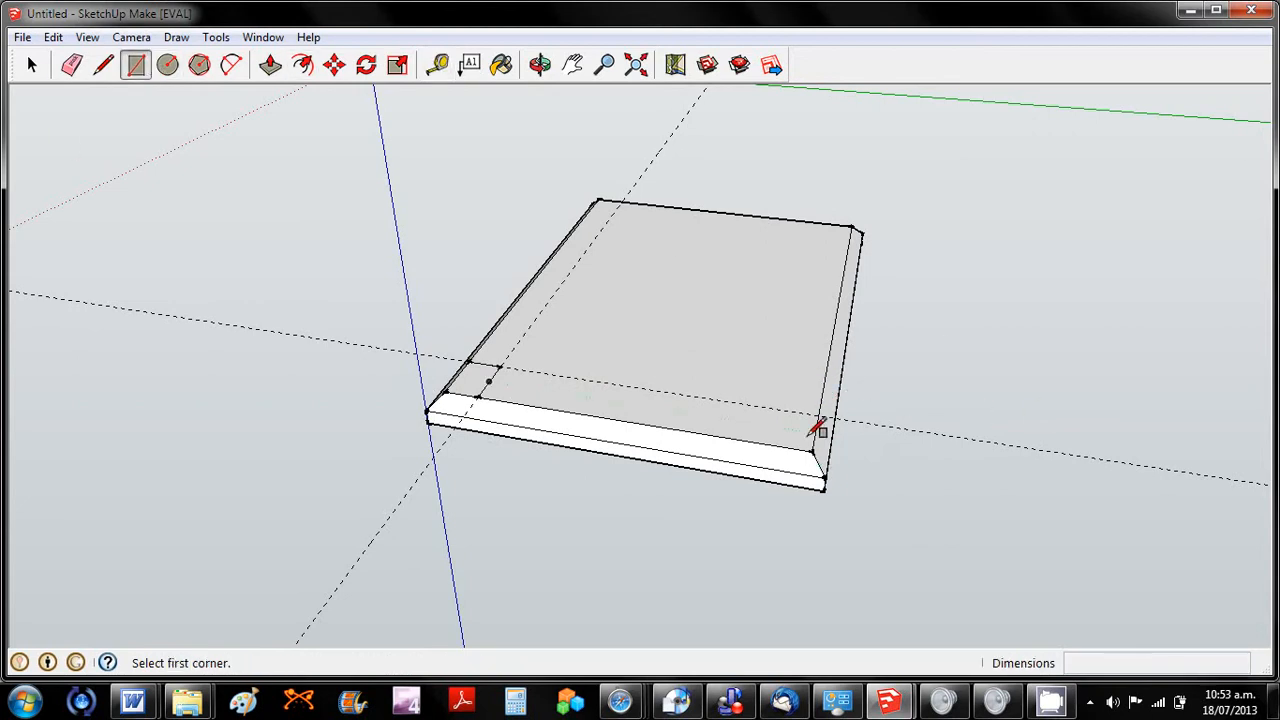
click(812, 449)
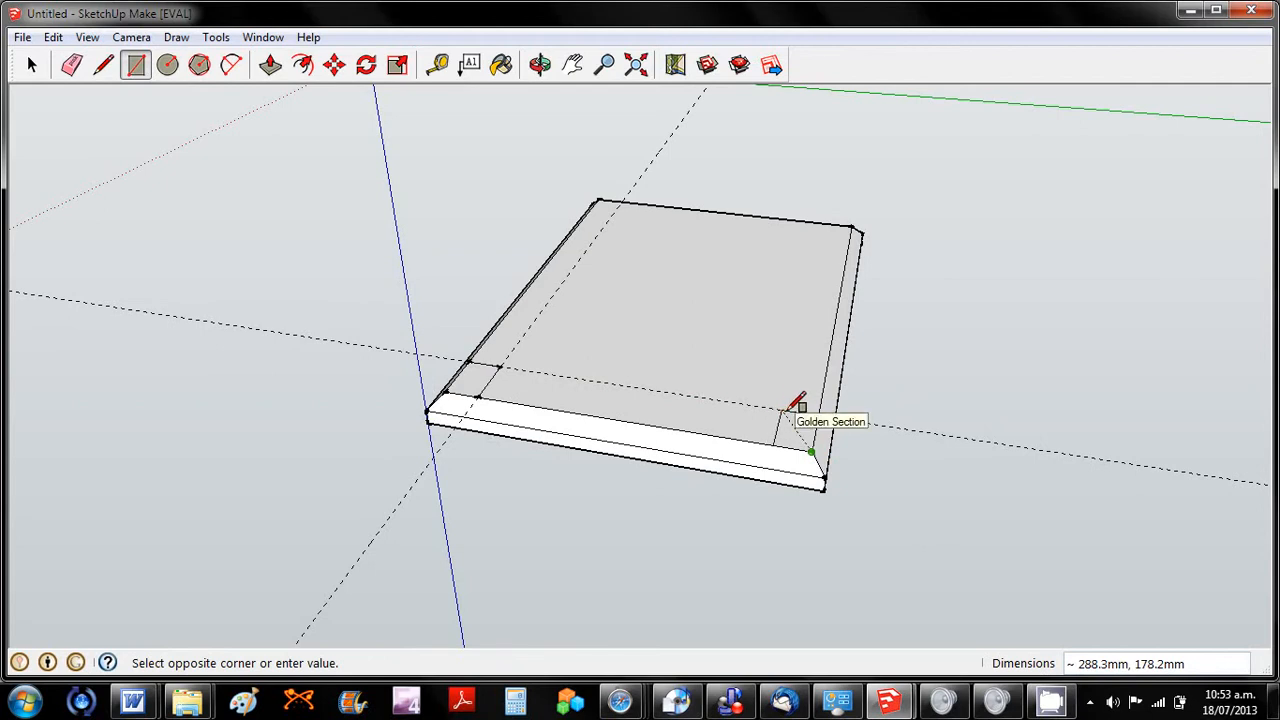
click(783, 410)
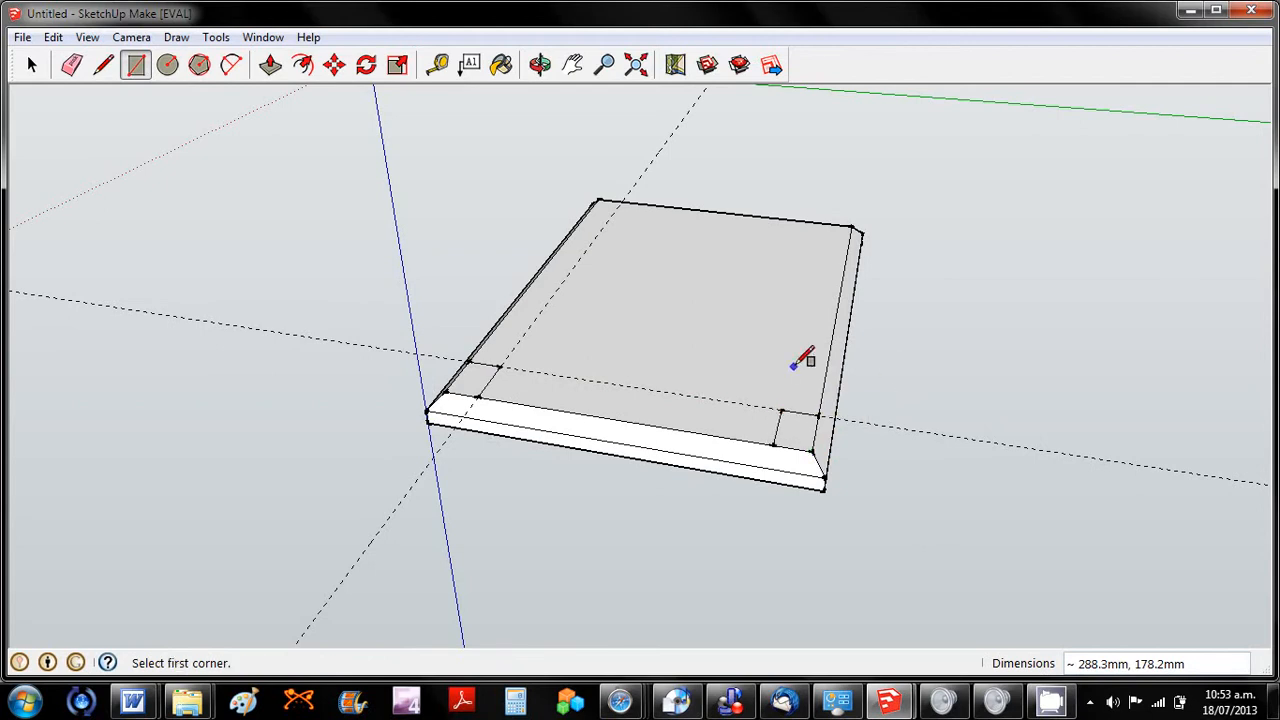
Try placing a guide line parallel to the underside's long edges, about 1825 mm from the first one, and undo it.
click(539, 64)
drag(674, 231, 437, 463)
drag(526, 427, 521, 493)
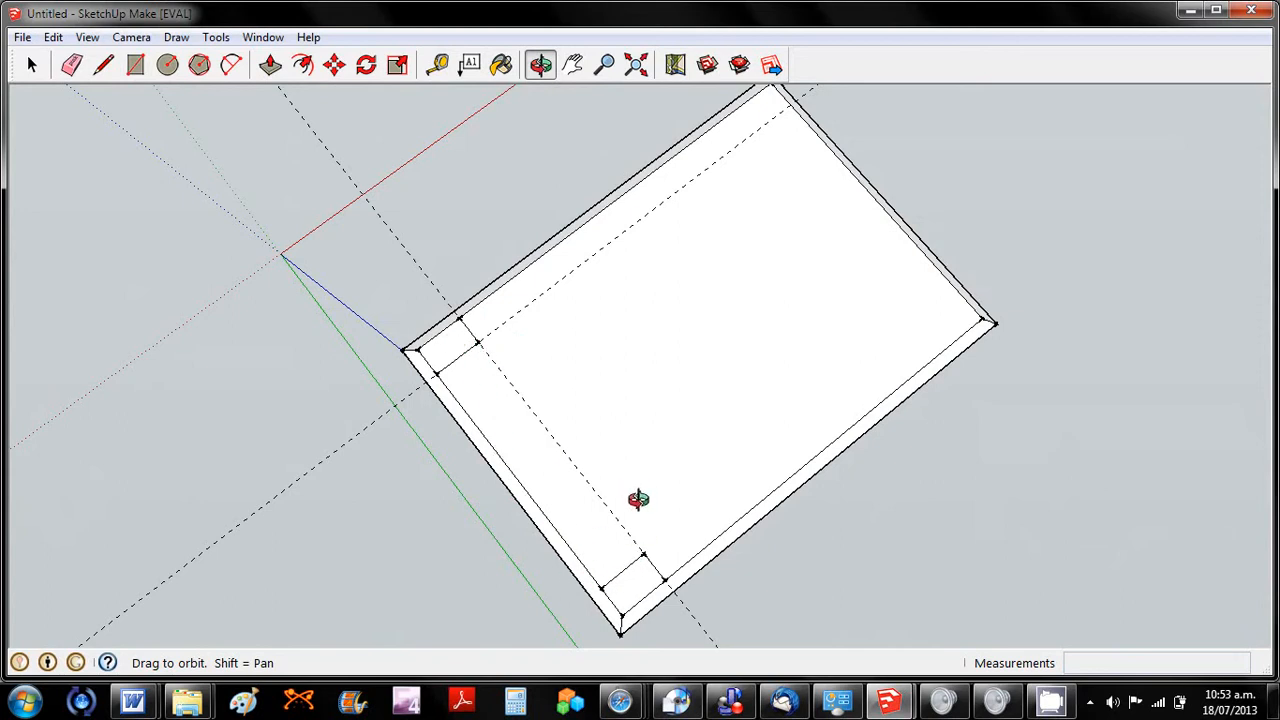
drag(563, 469, 586, 157)
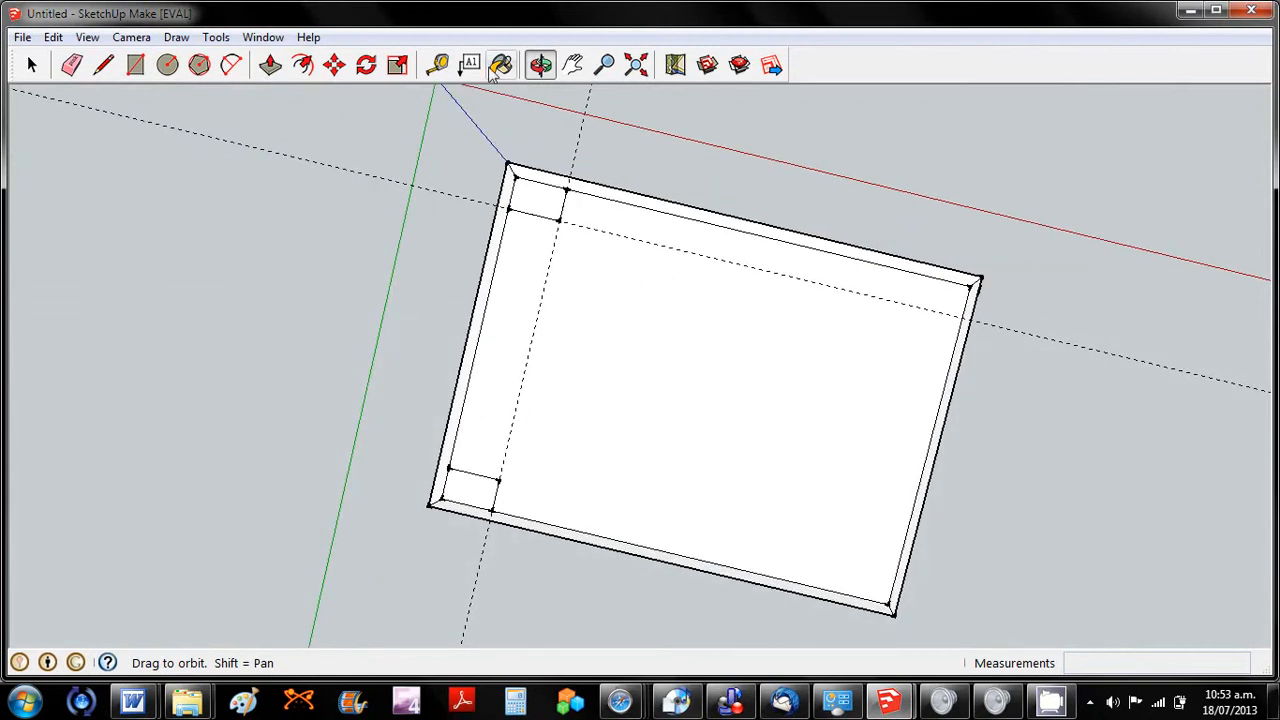
click(439, 65)
click(543, 171)
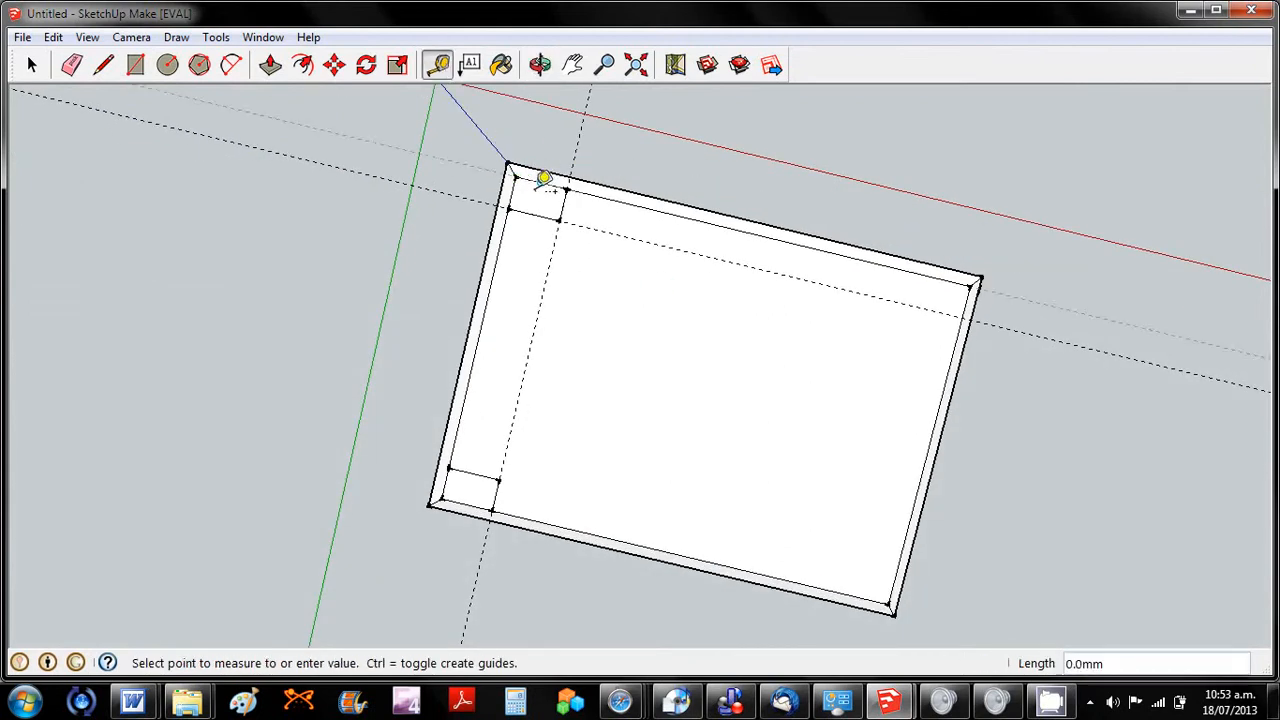
click(541, 203)
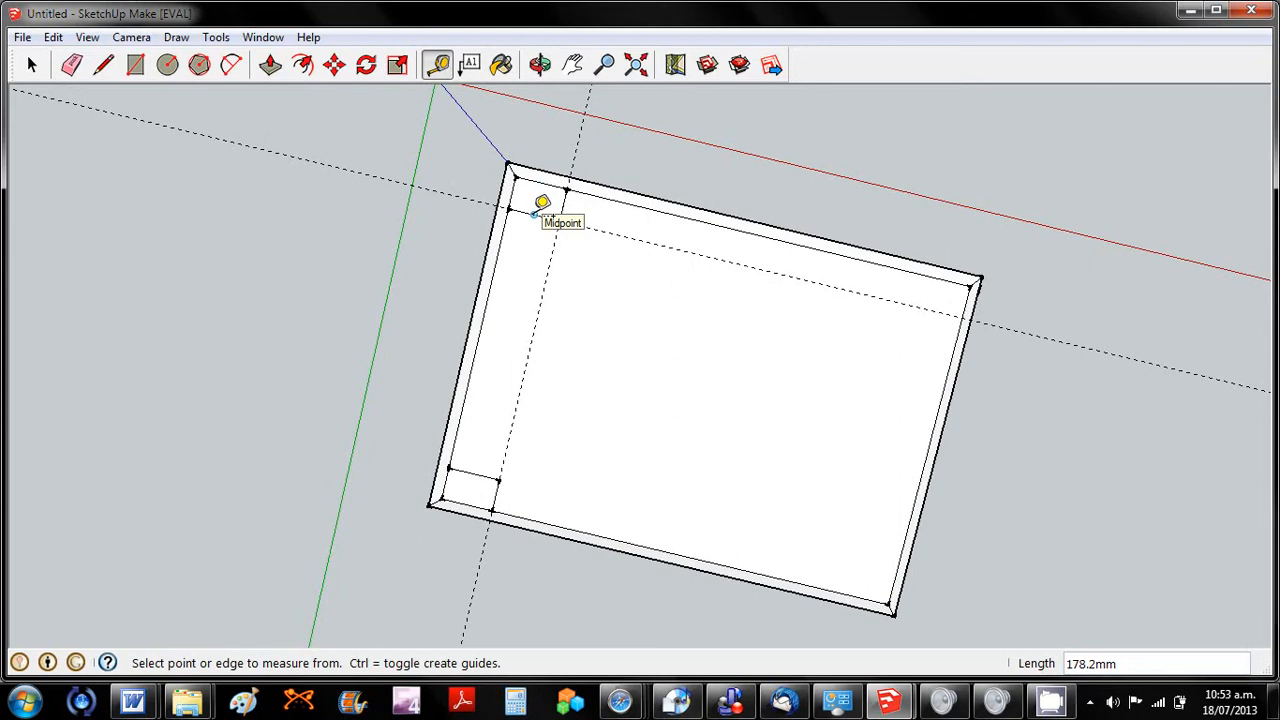
click(541, 184)
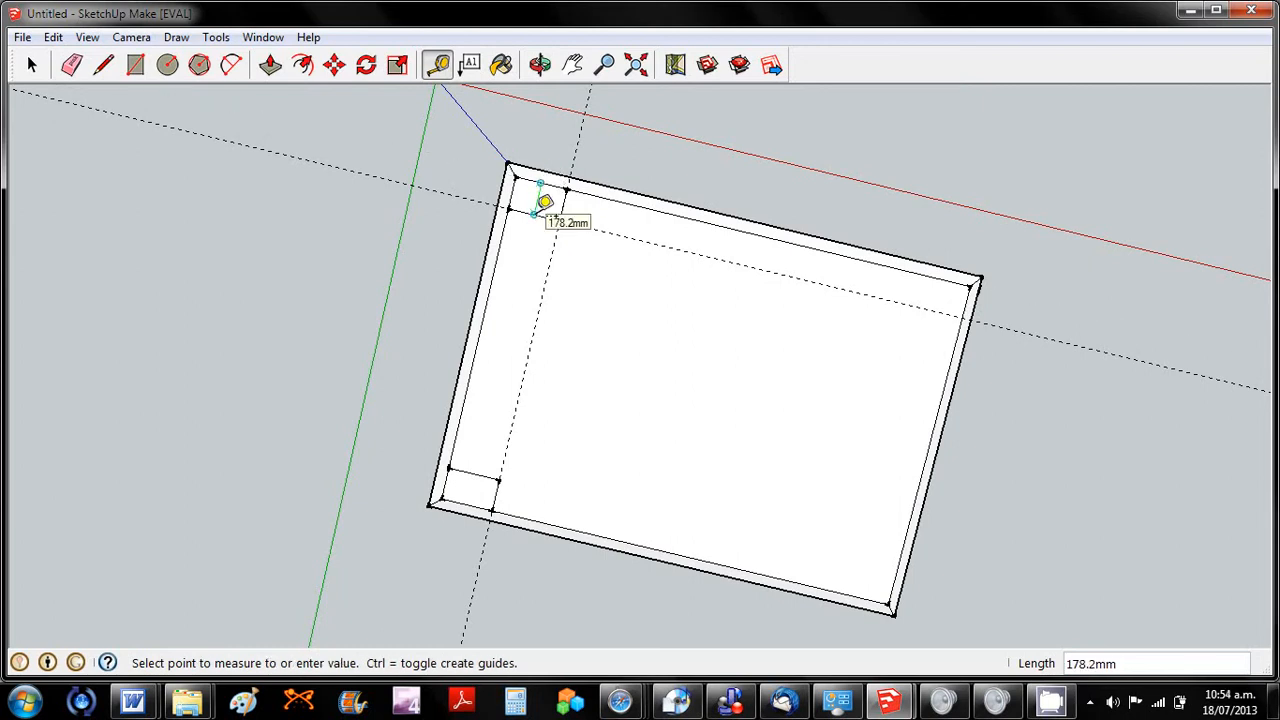
click(482, 490)
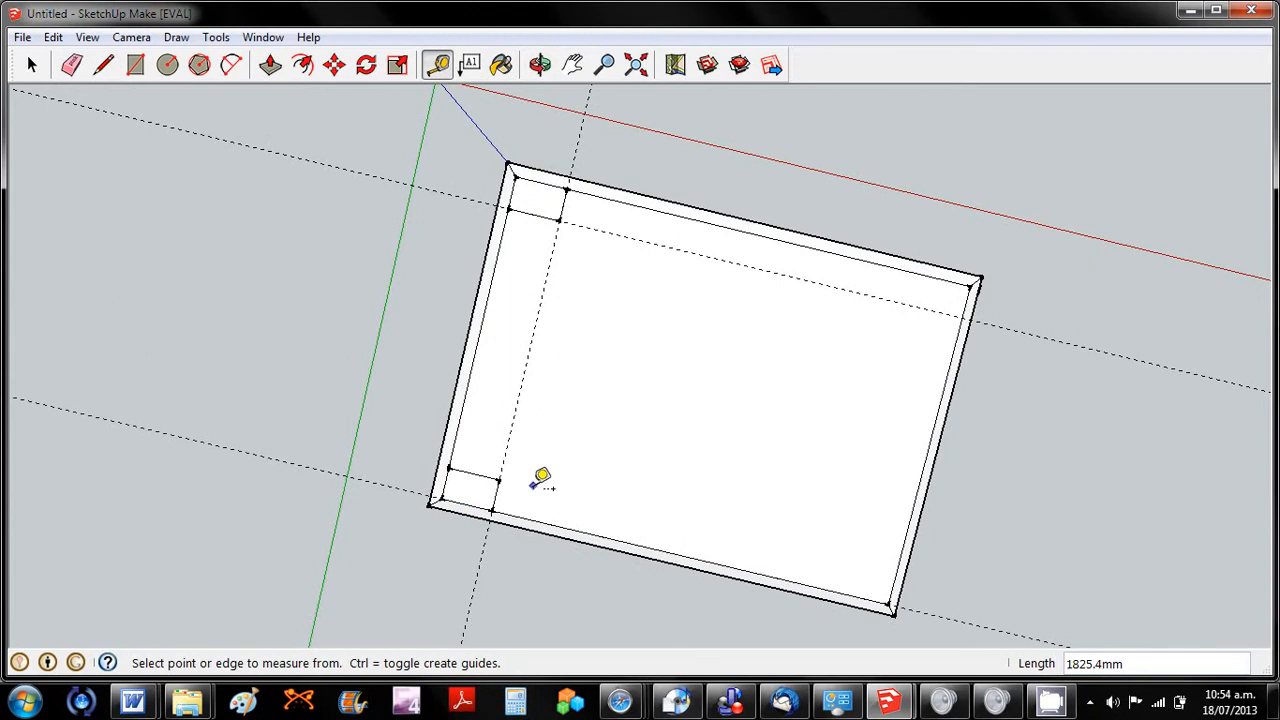
Place a guide line along the second leg rectangle's inner edge, about 178 mm from and parallel to the underside's adjacent long edge.
click(467, 502)
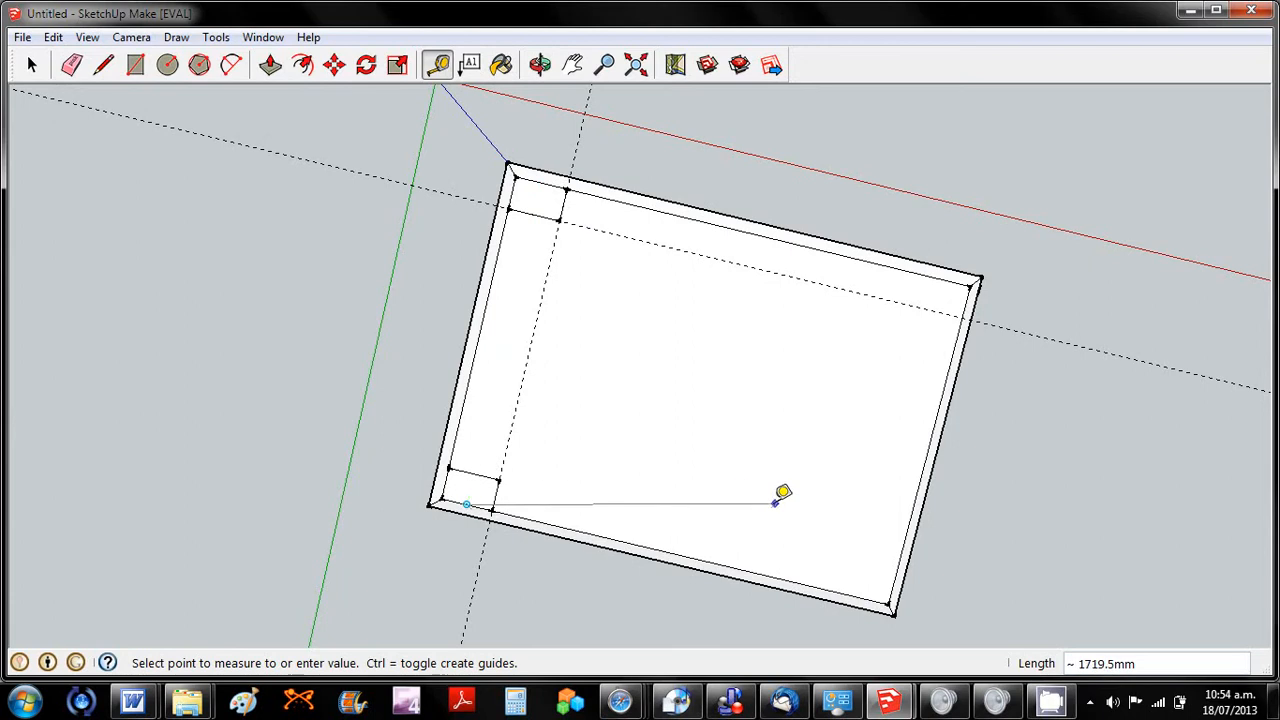
click(482, 470)
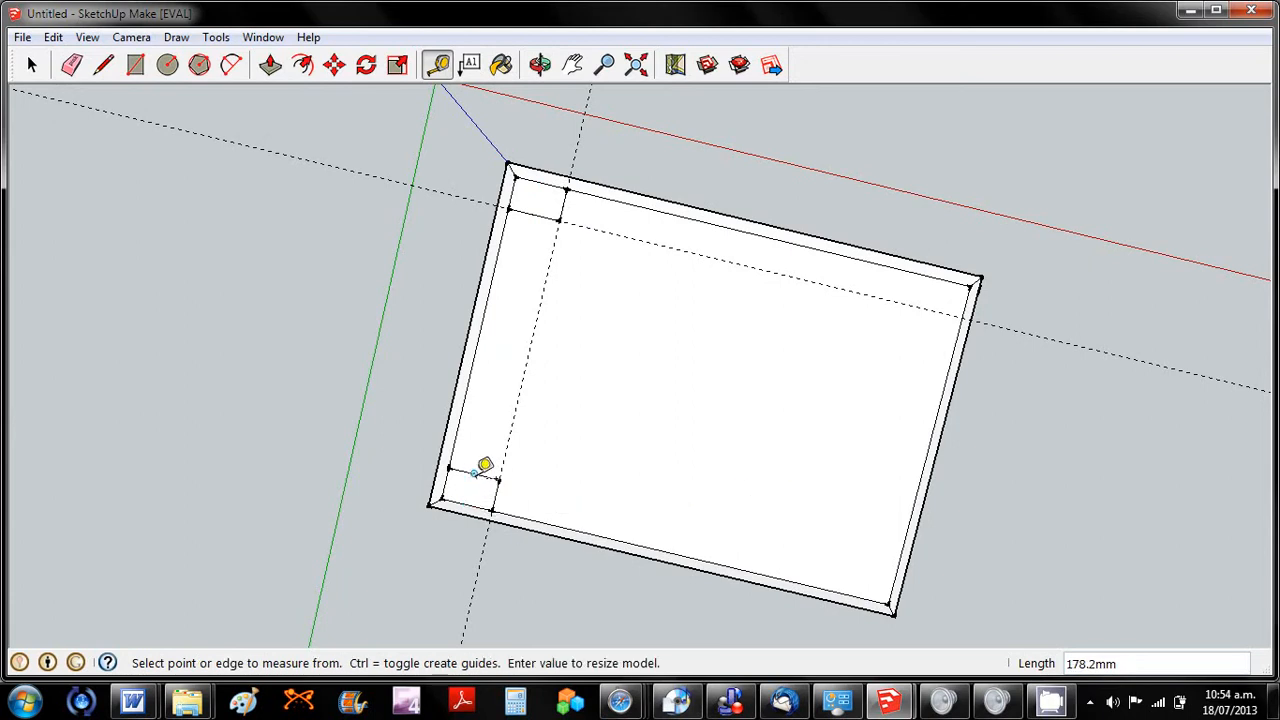
click(484, 468)
click(503, 468)
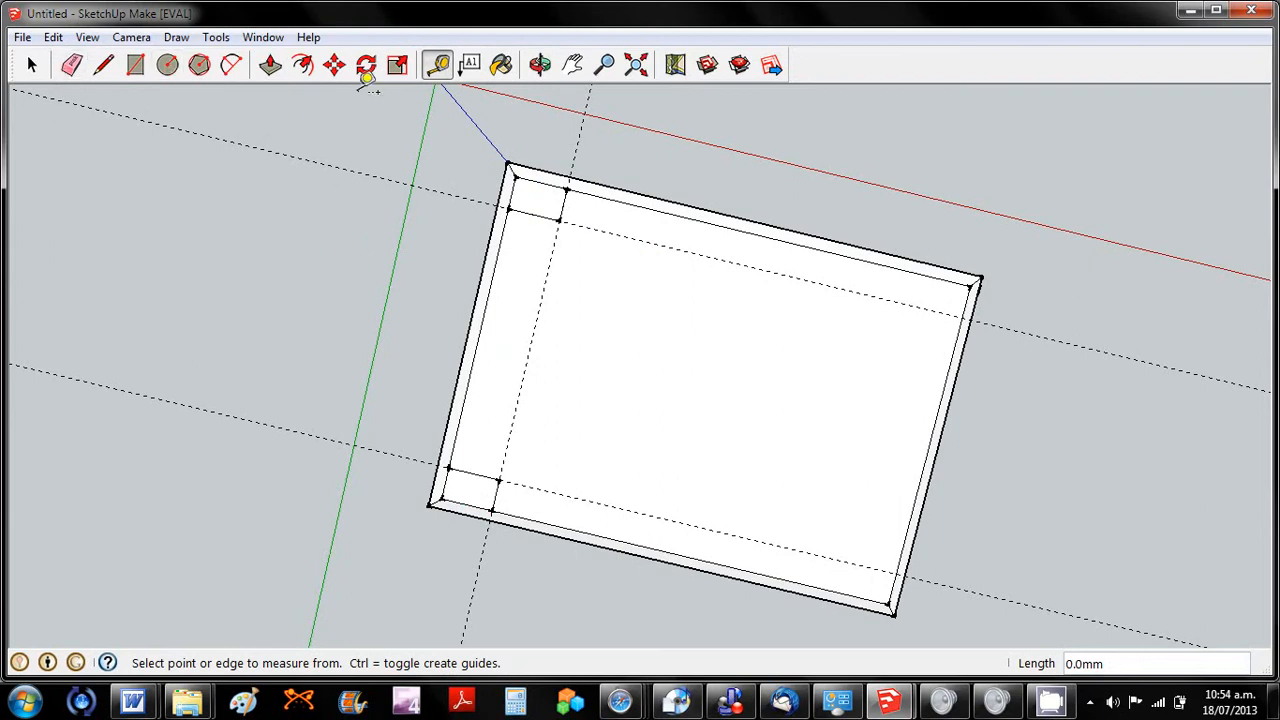
Draw golden-section leg rectangles about 288 by 178 mm at the two remaining underside corners against the guides, and erase all guide lines.
click(136, 65)
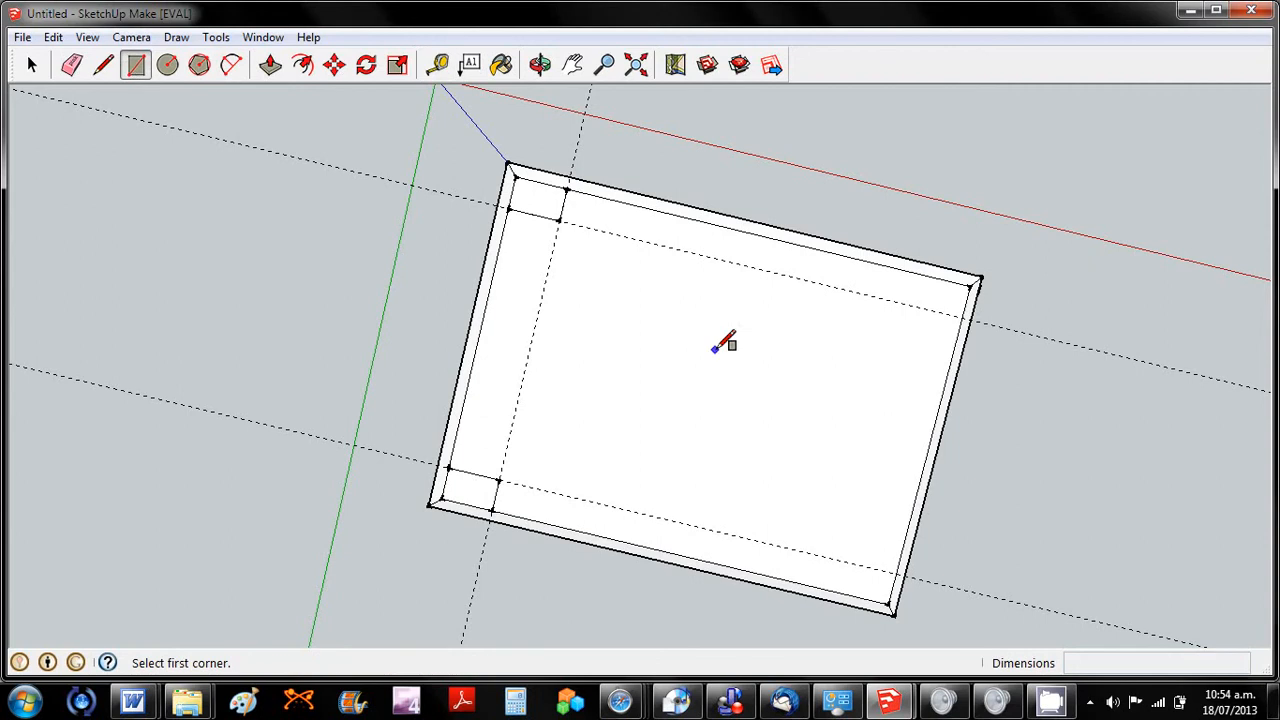
click(892, 606)
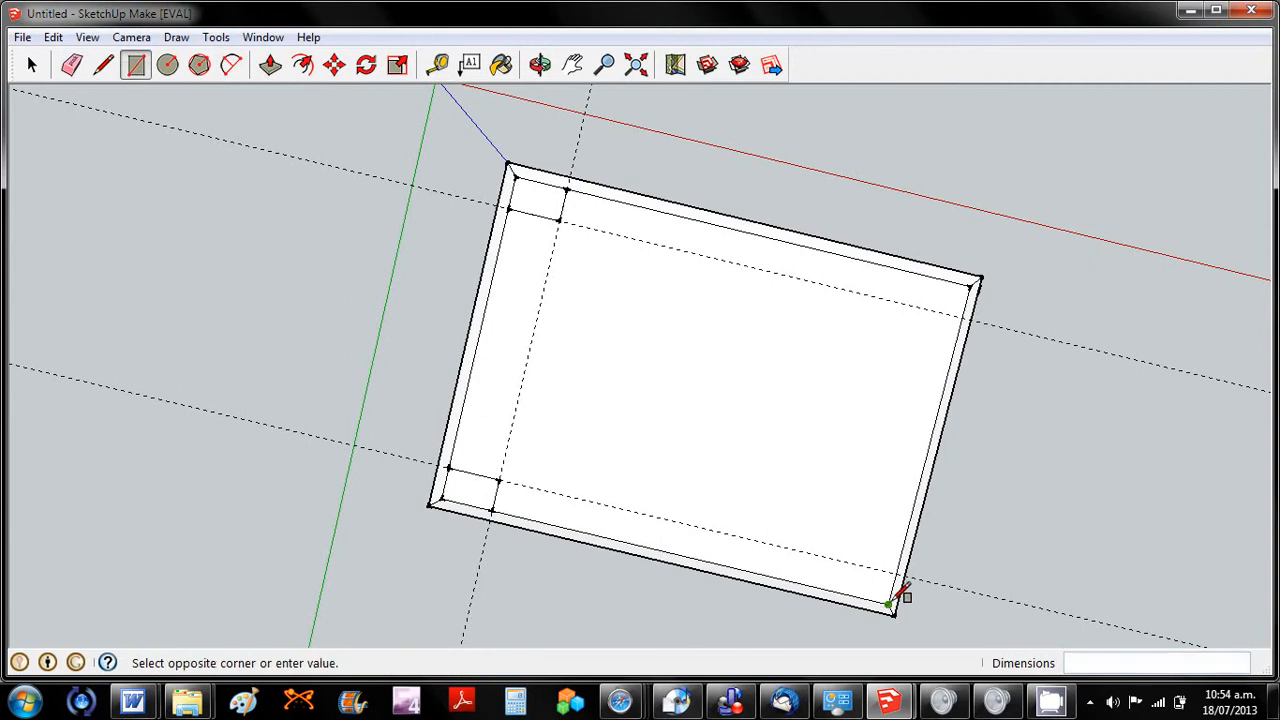
click(844, 562)
click(960, 316)
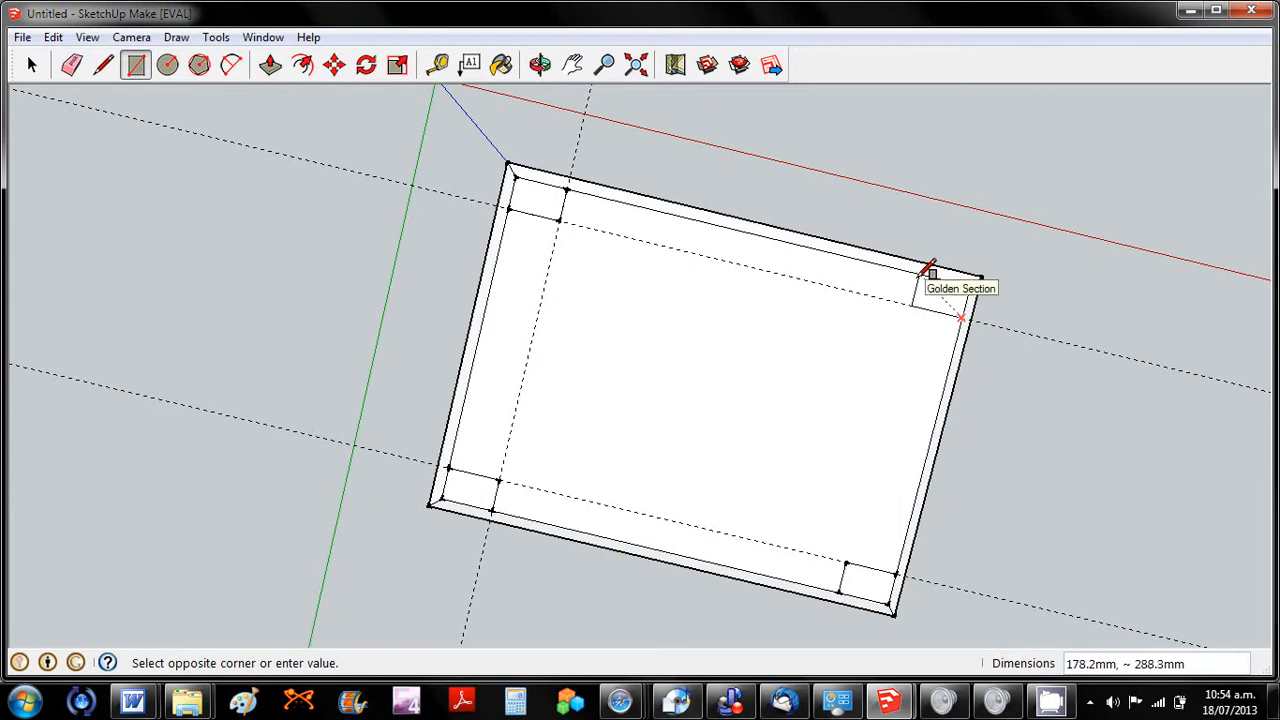
click(929, 269)
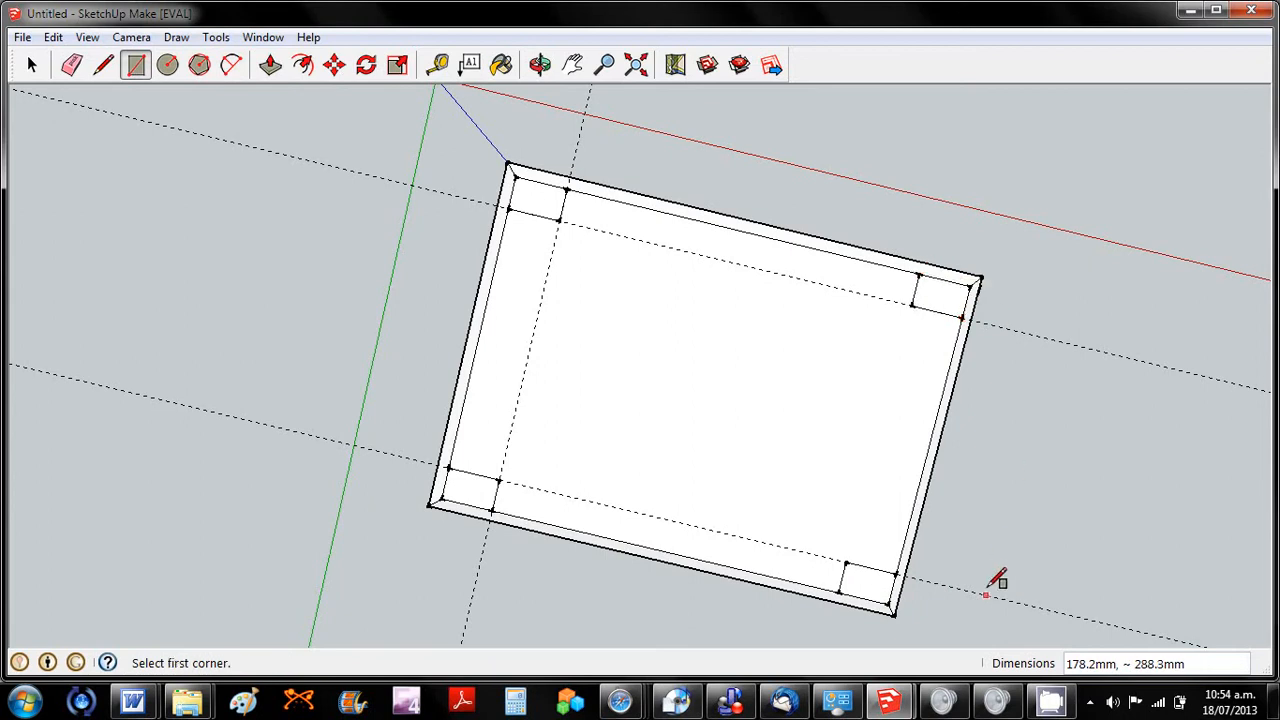
click(71, 68)
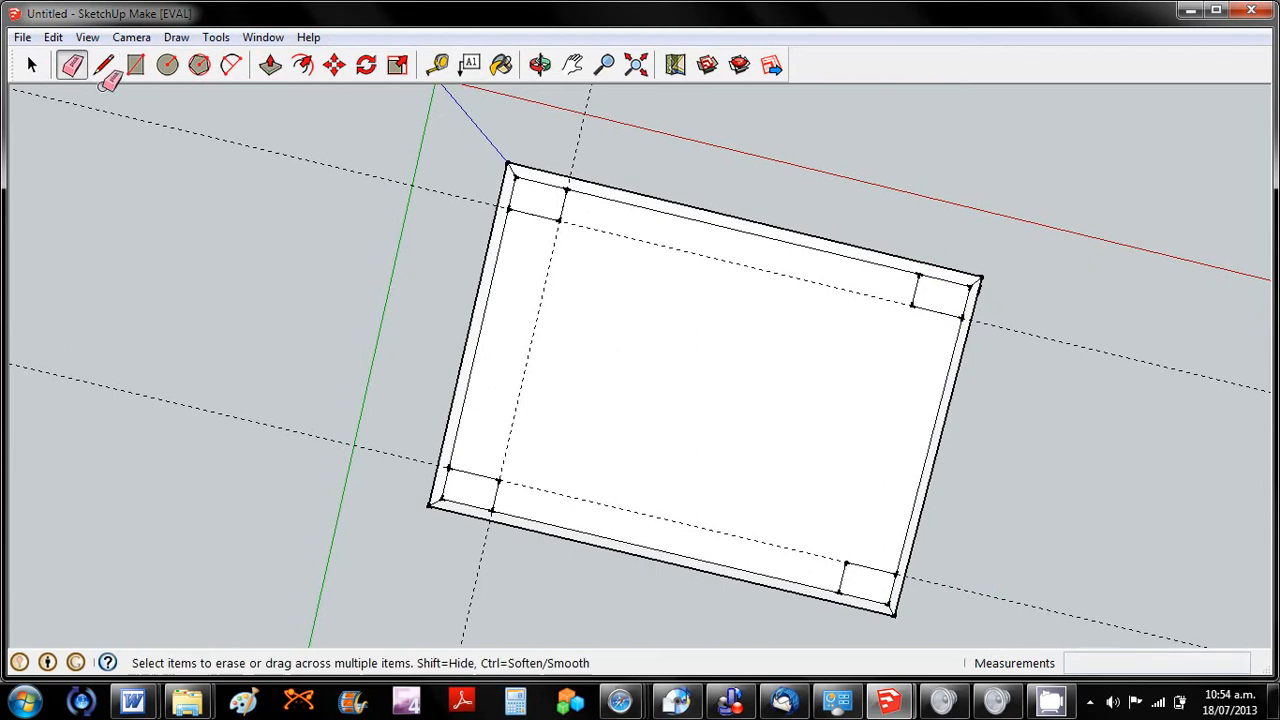
mouse_move(119, 103)
mouse_down()
mouse_move(121, 305)
mouse_move(239, 455)
mouse_move(453, 565)
mouse_move(413, 587)
mouse_move(451, 580)
mouse_move(846, 649)
mouse_move(480, 512)
mouse_move(890, 582)
mouse_move(1014, 543)
mouse_move(1045, 197)
mouse_up()
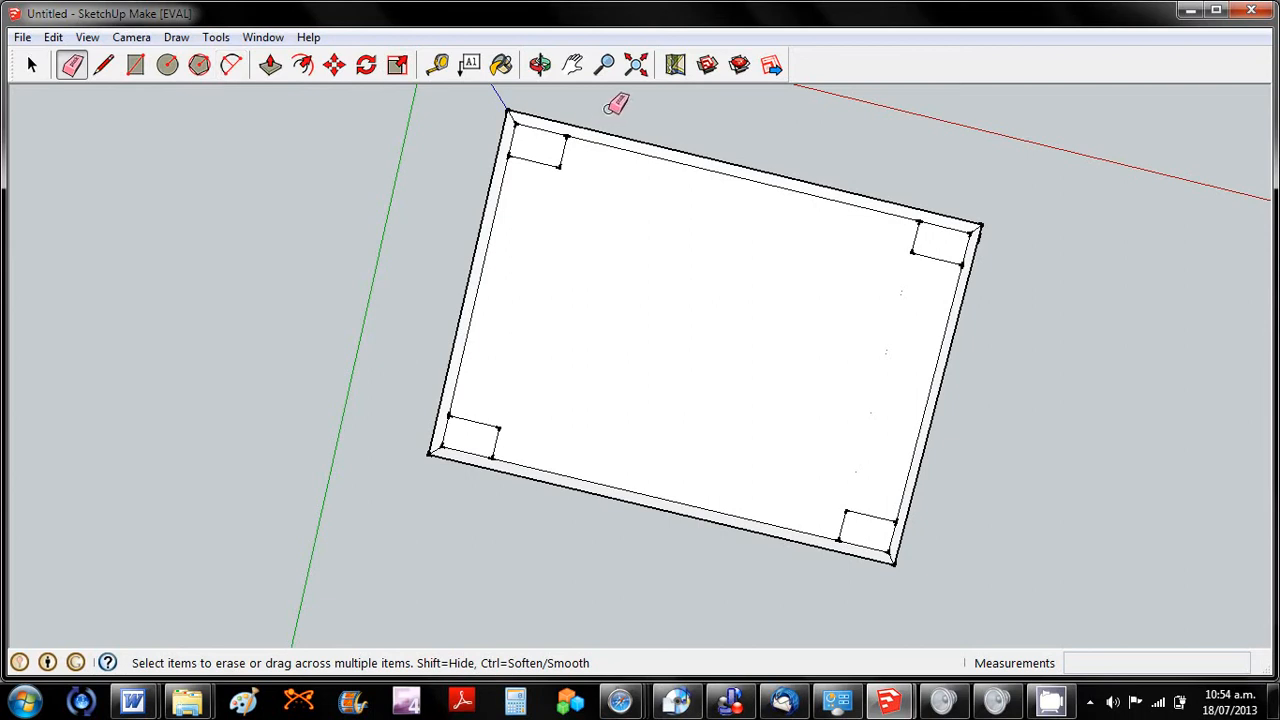
Draw a floor rectangle about 5707 by 9039 mm on the ground plane, starting at the origin and extending beyond the tabletop.
click(540, 64)
mouse_move(580, 200)
mouse_down()
mouse_move(620, 285)
mouse_move(429, 537)
mouse_move(443, 583)
mouse_move(534, 526)
mouse_up()
drag(1013, 269, 729, 429)
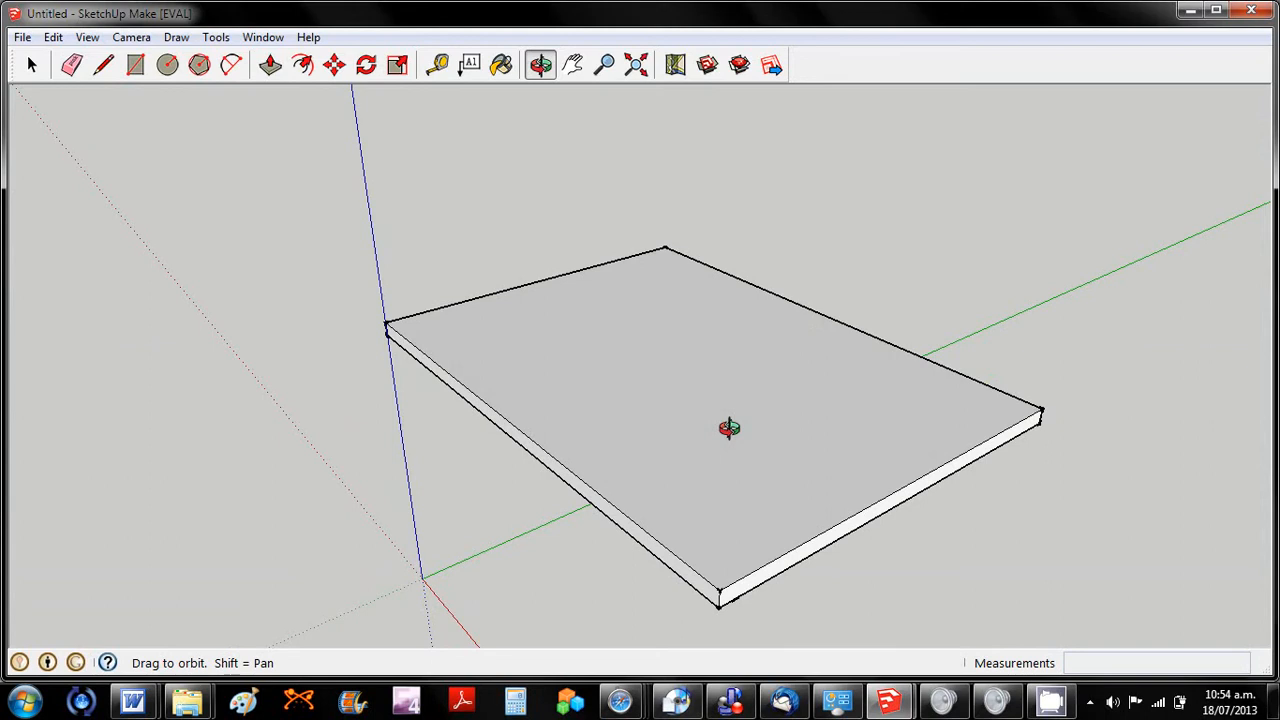
click(604, 64)
drag(600, 346, 538, 521)
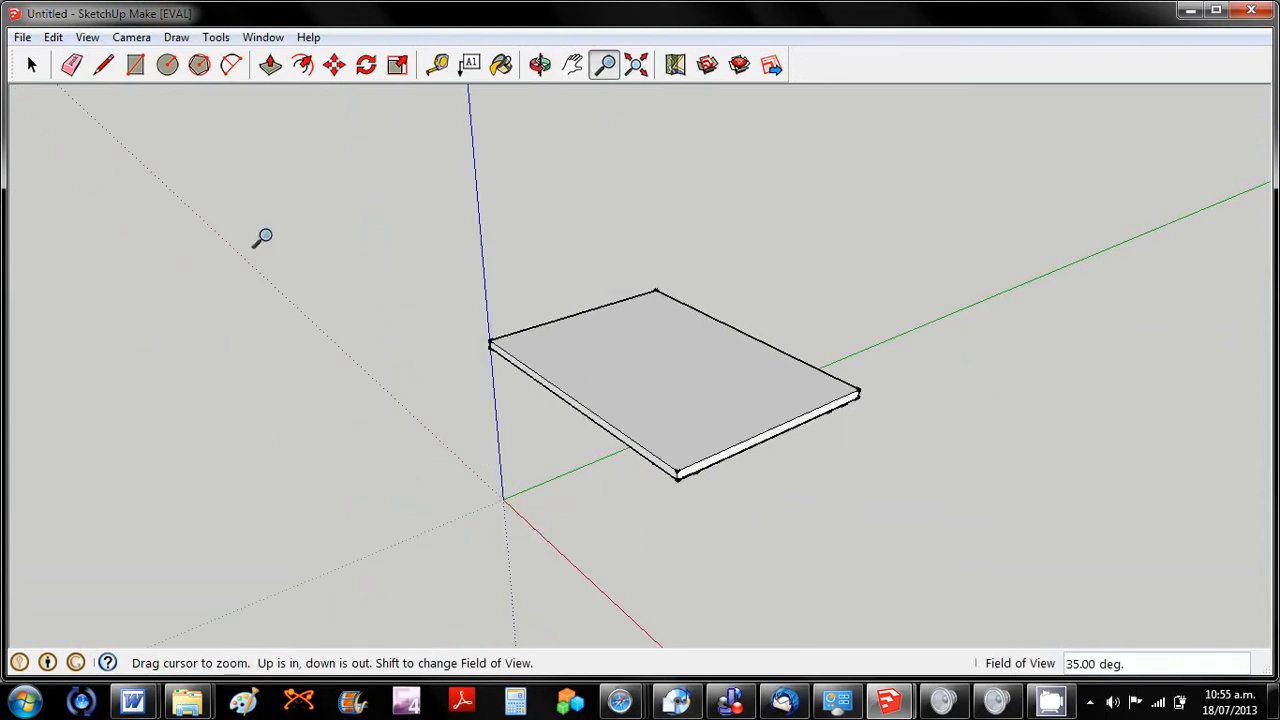
click(136, 65)
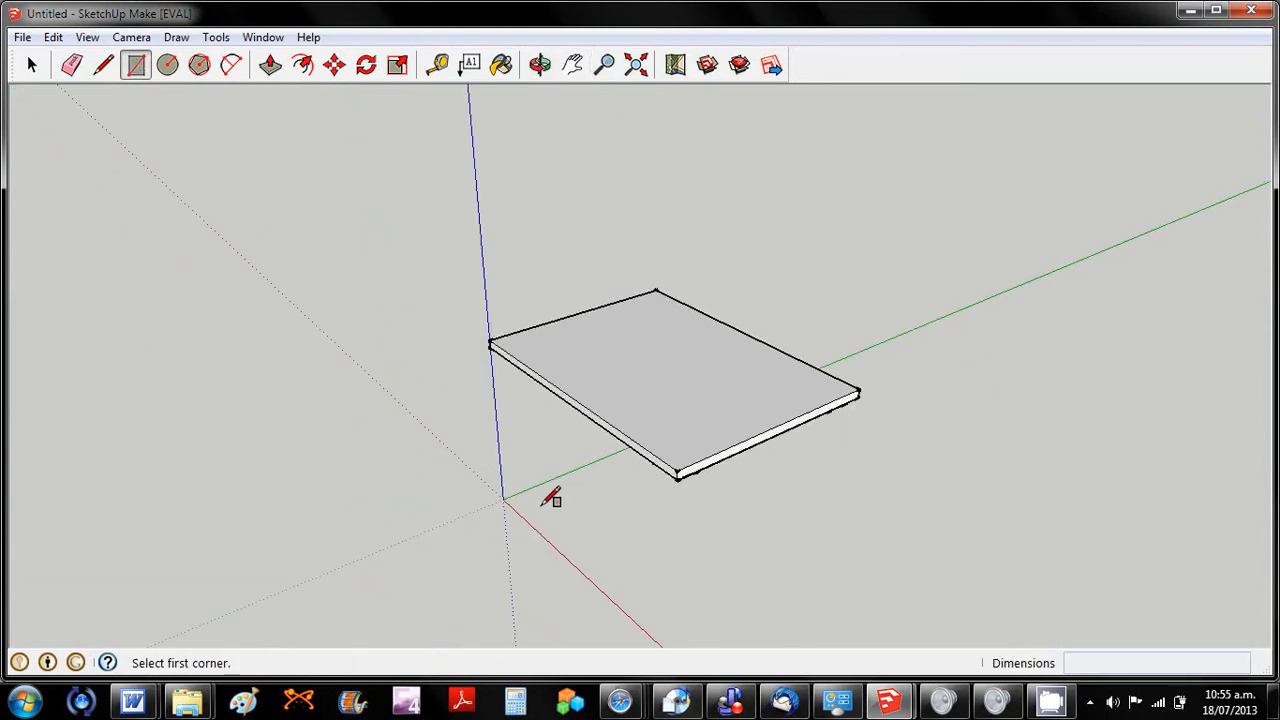
click(503, 498)
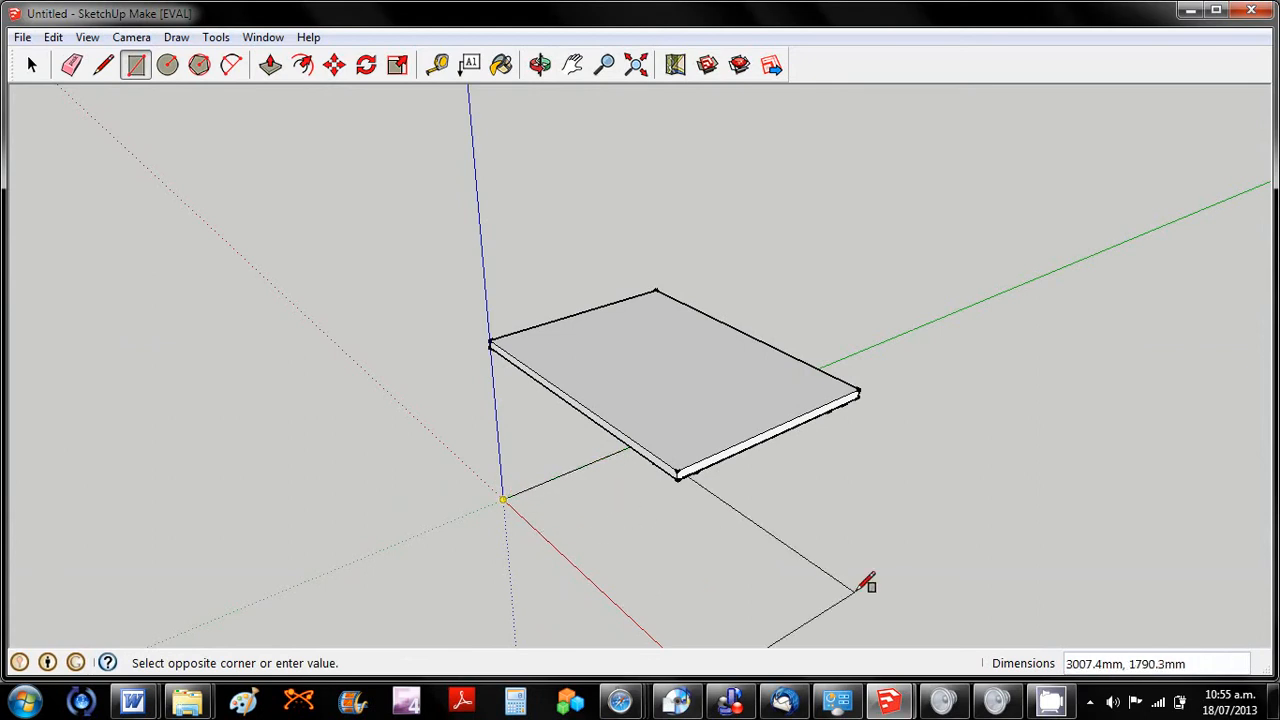
middle_drag(1167, 490, 1217, 443)
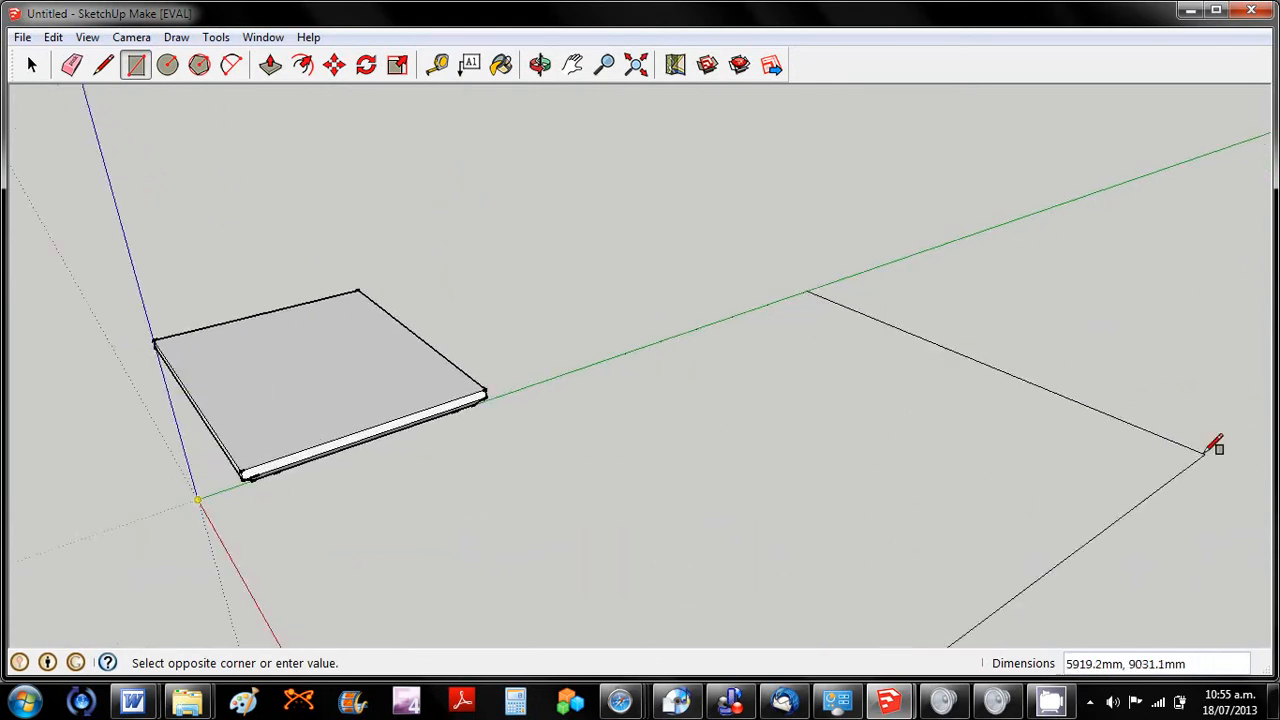
click(1185, 445)
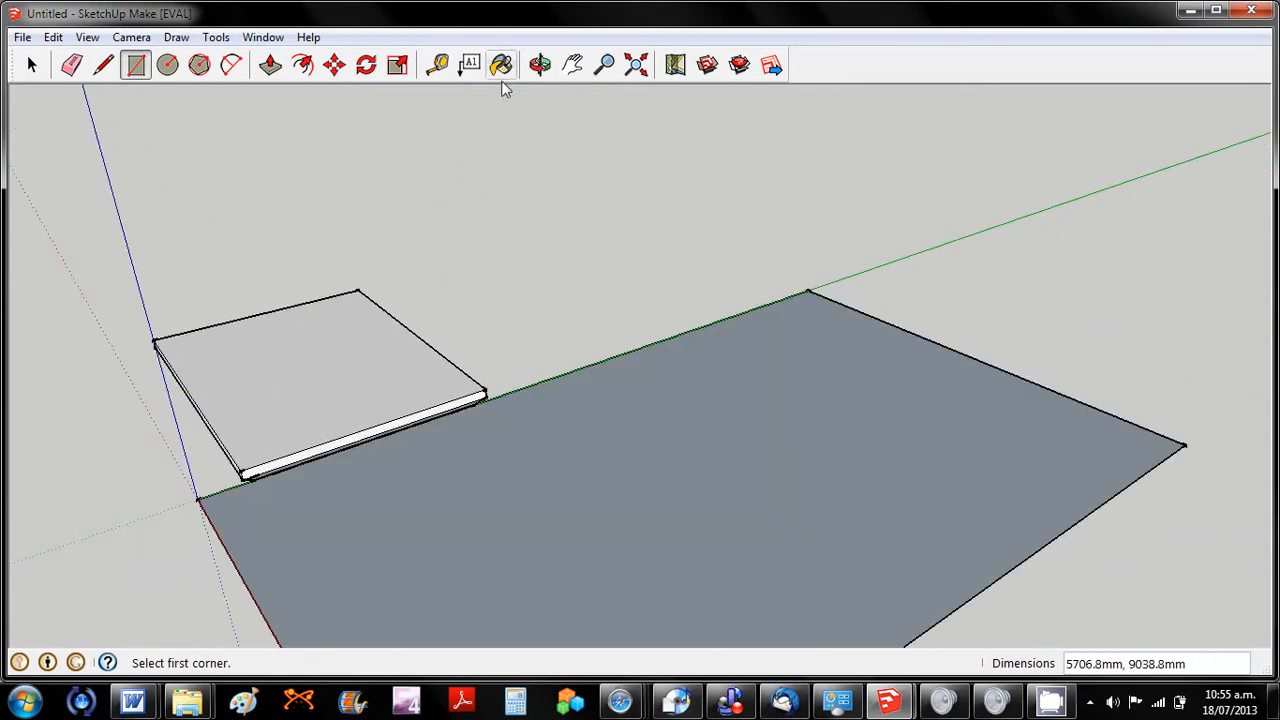
Push/Pull the two leg outlines at the blue-axis end of the underside down to the floor plane, about 1652 mm.
click(540, 64)
drag(542, 238, 976, 288)
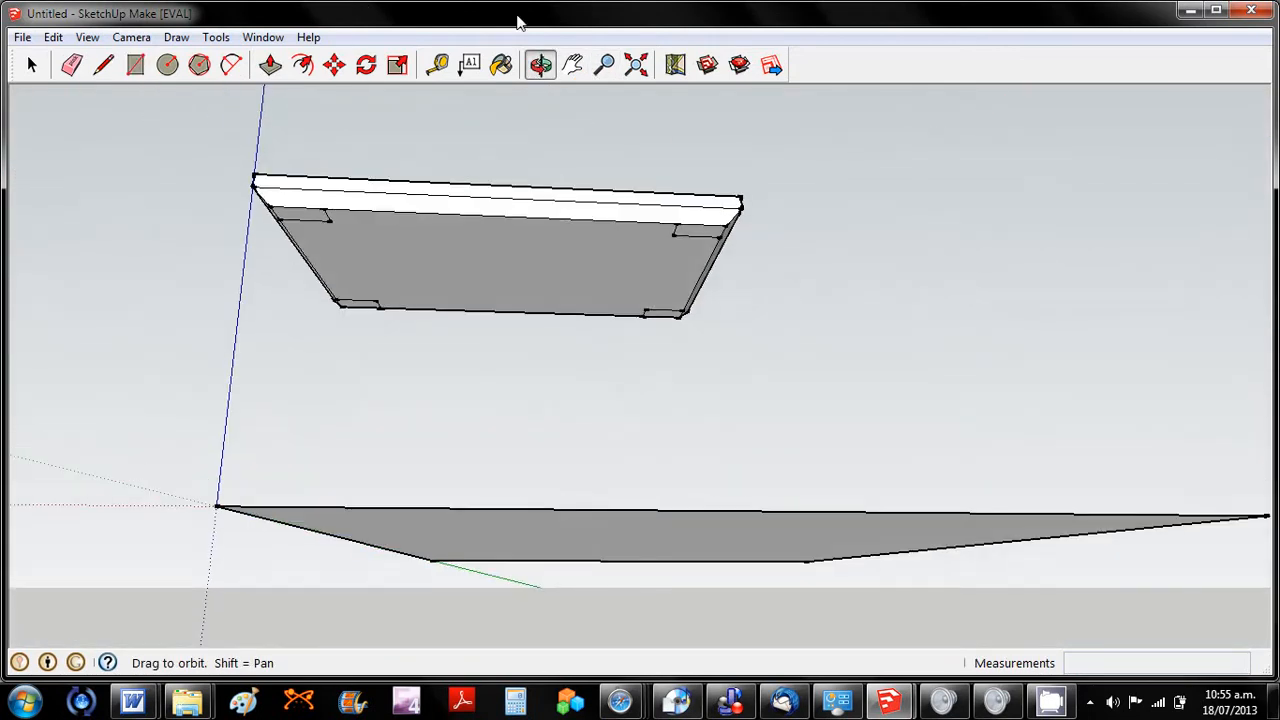
click(270, 64)
click(372, 309)
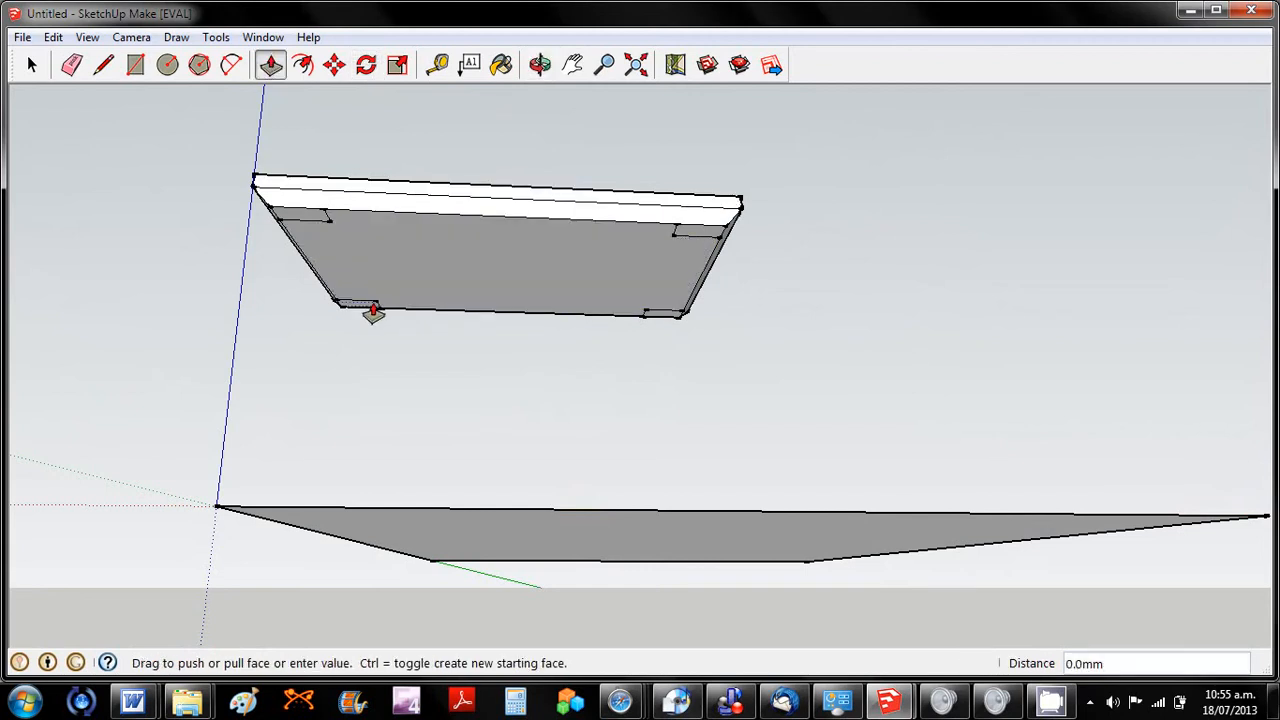
click(346, 535)
click(296, 217)
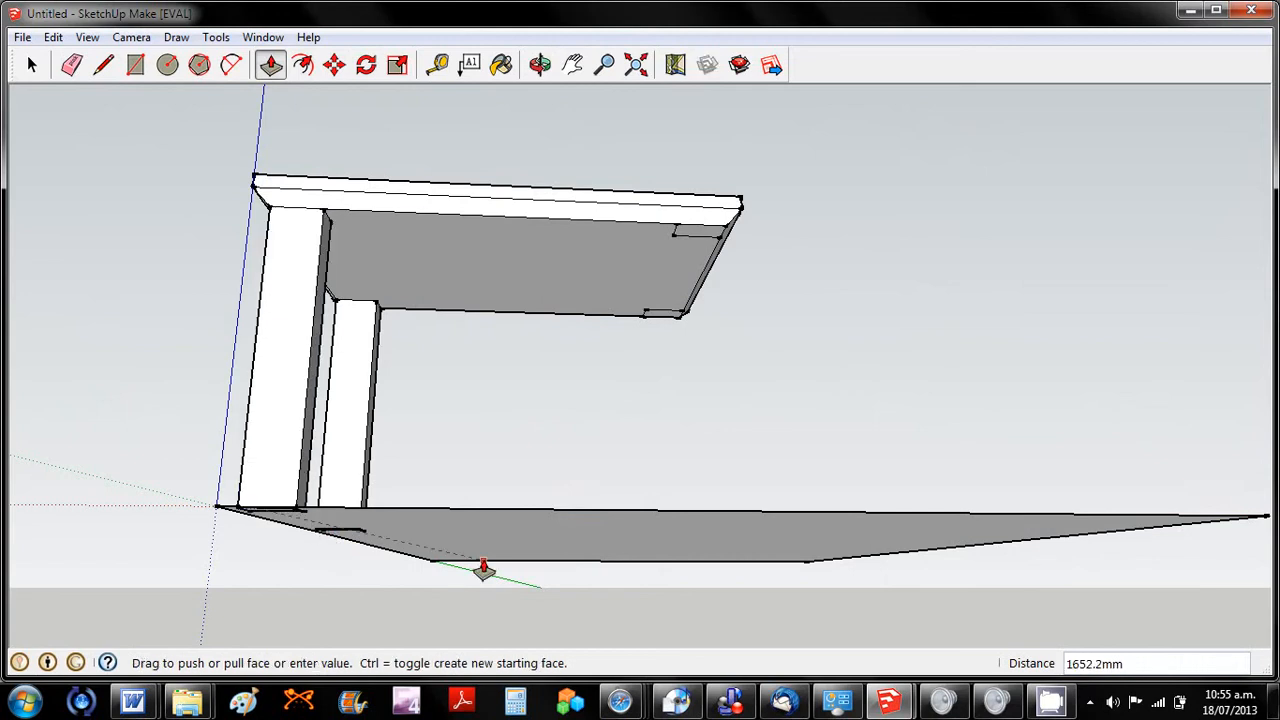
click(591, 550)
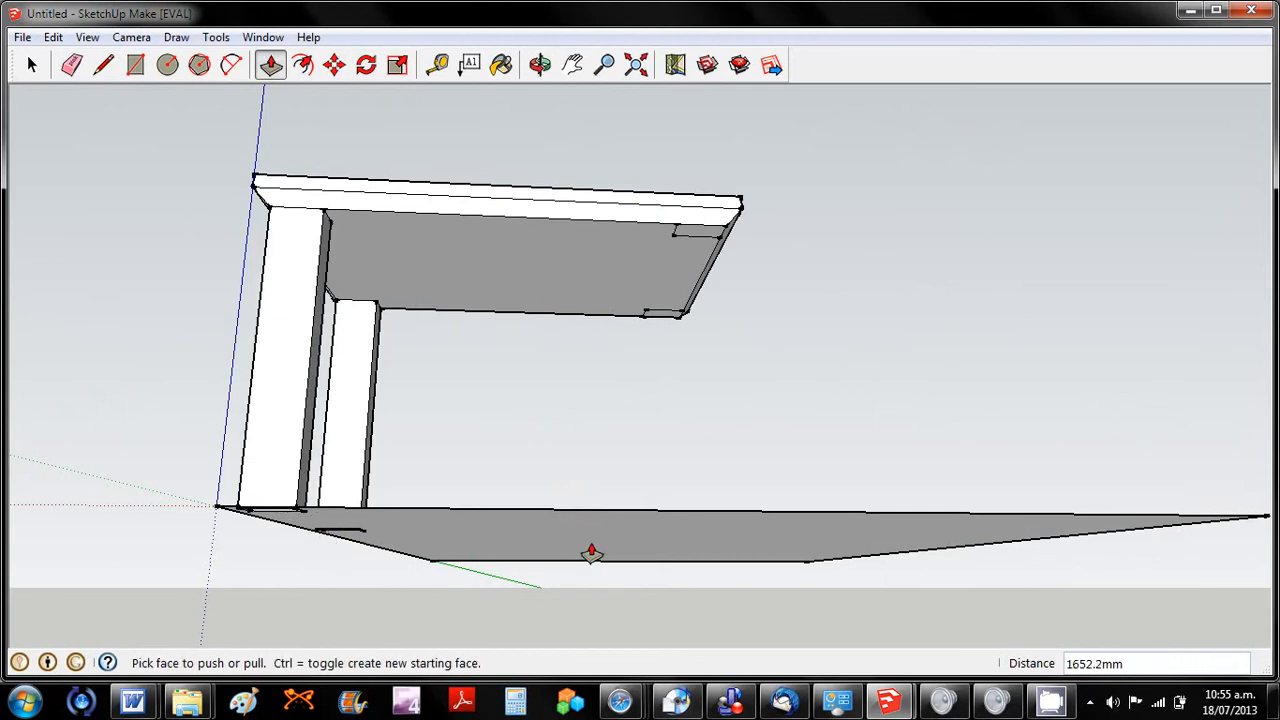
Push/Pull the two leg outlines at the opposite end of the underside down to the floor plane, about 1652 mm.
click(690, 247)
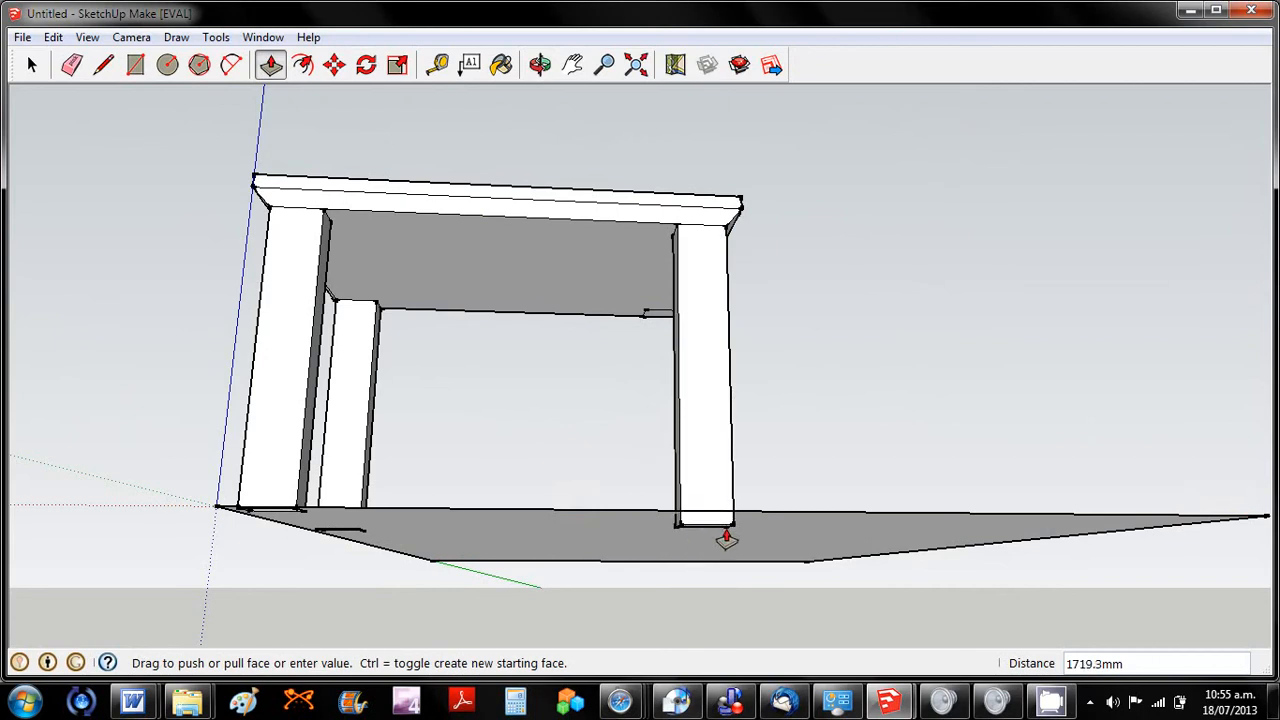
click(829, 531)
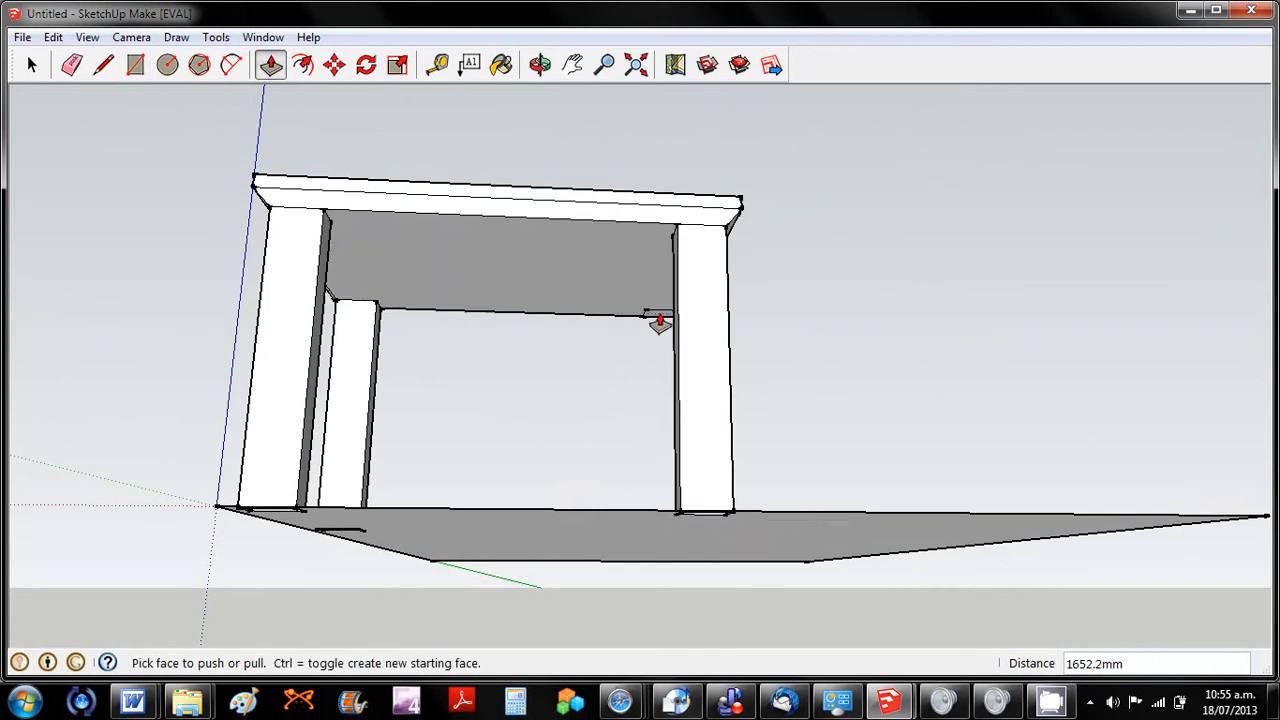
click(661, 320)
click(752, 545)
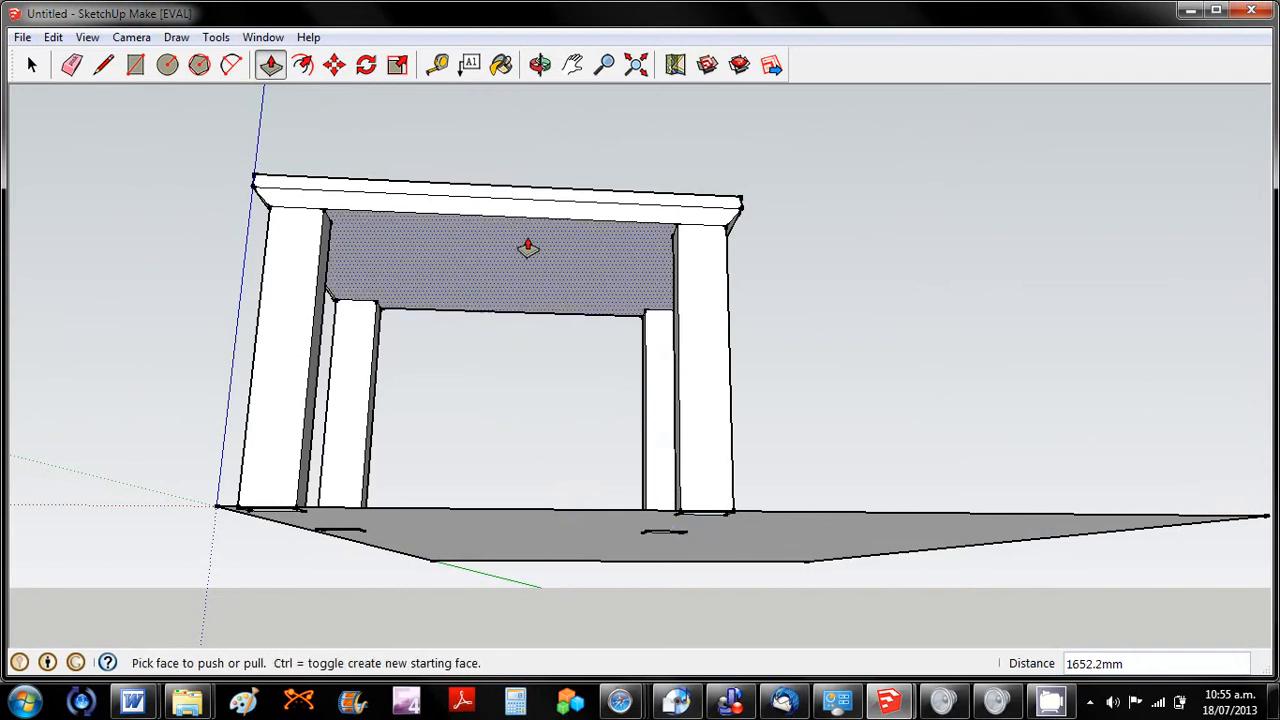
Try pushing the underside's central face up through the tabletop by about 810 mm, and undo it.
click(506, 242)
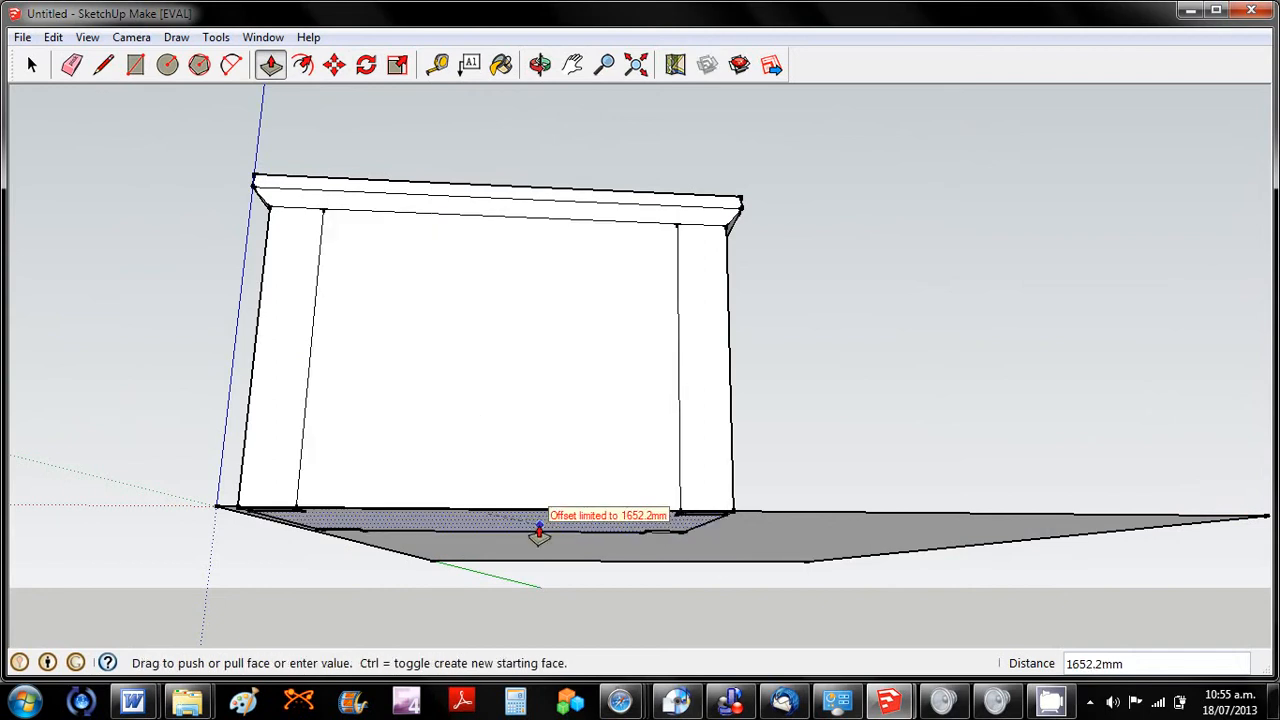
click(548, 300)
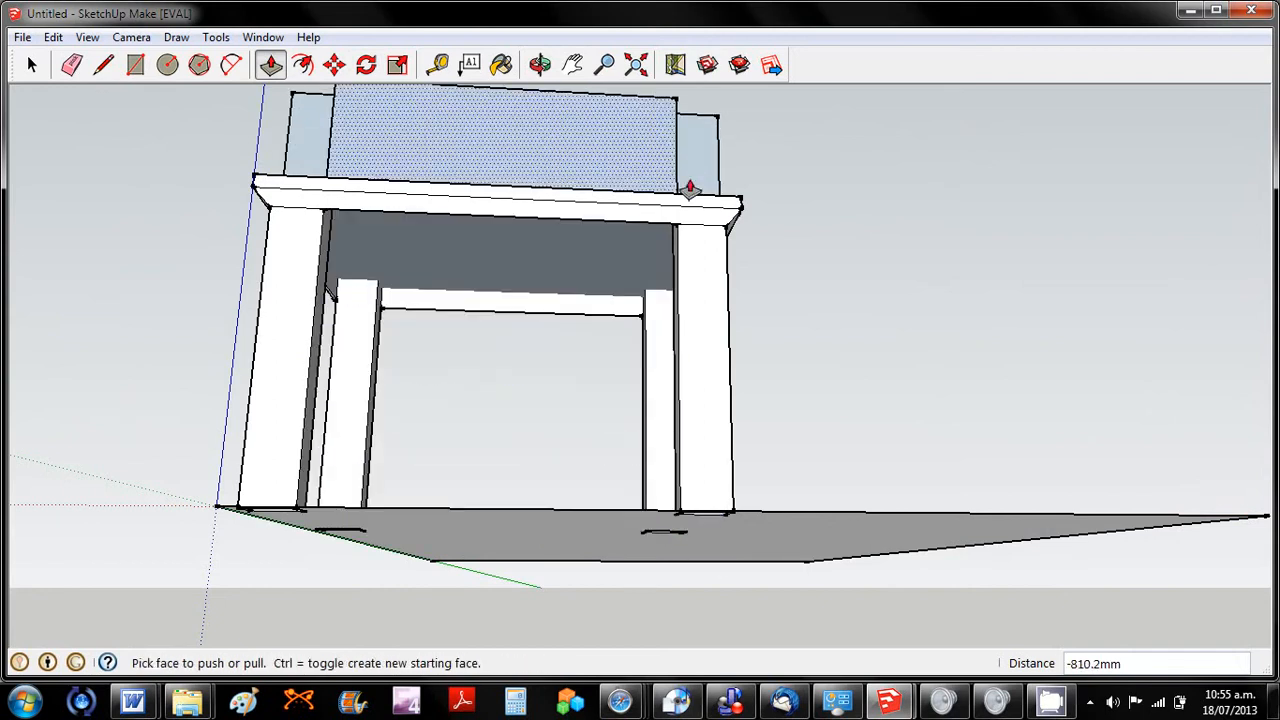
key(ctrl+z)
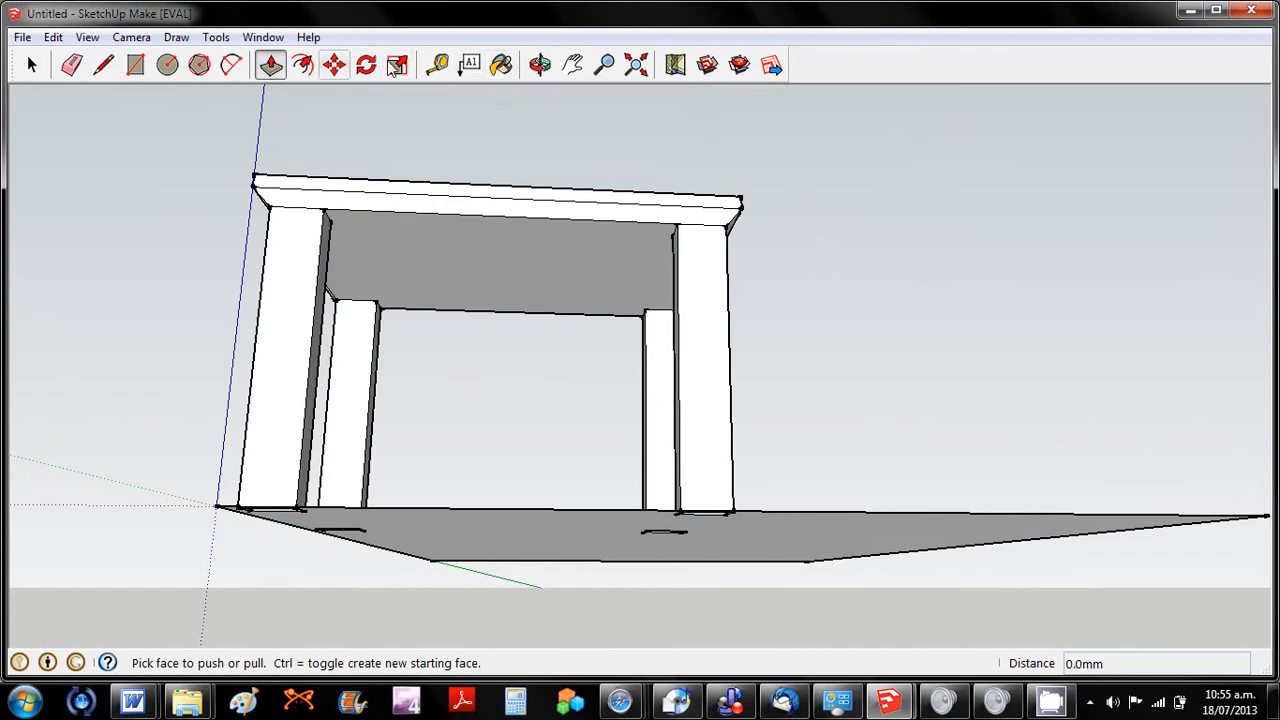
click(539, 64)
drag(543, 217, 523, 120)
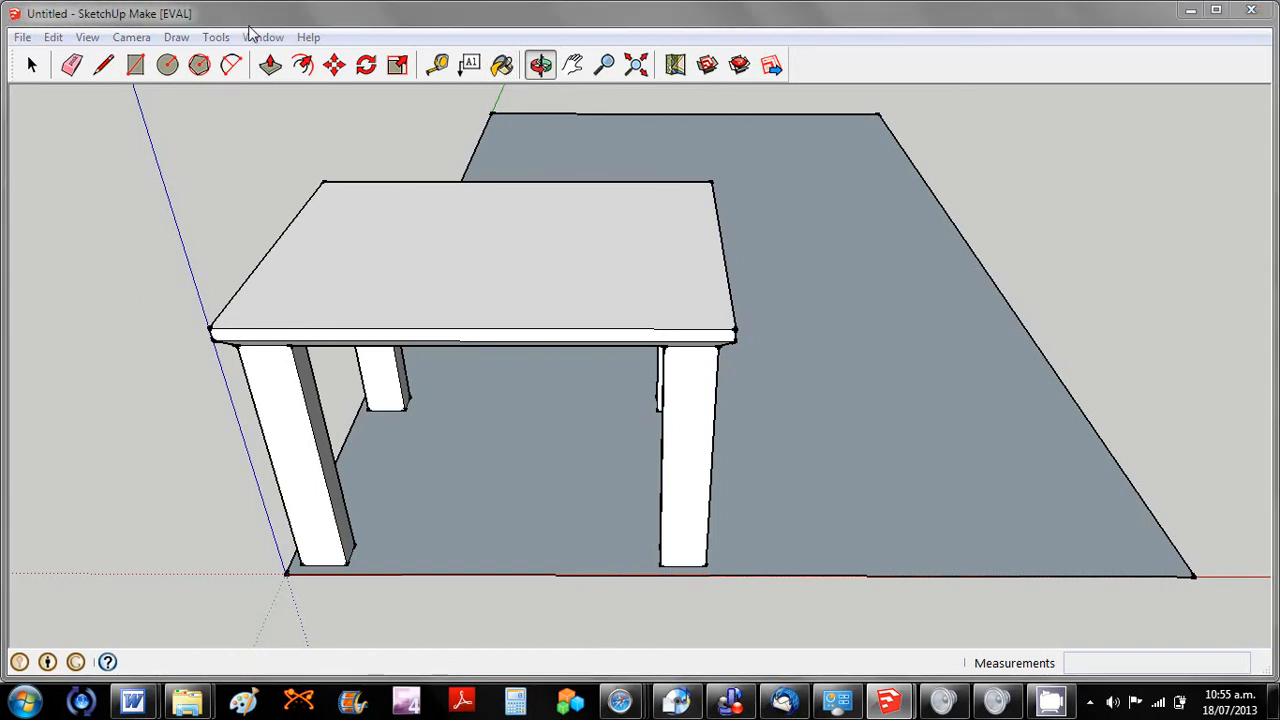
Start the Paint Bucket and show the Wood collection of materials.
key(b)
click(184, 212)
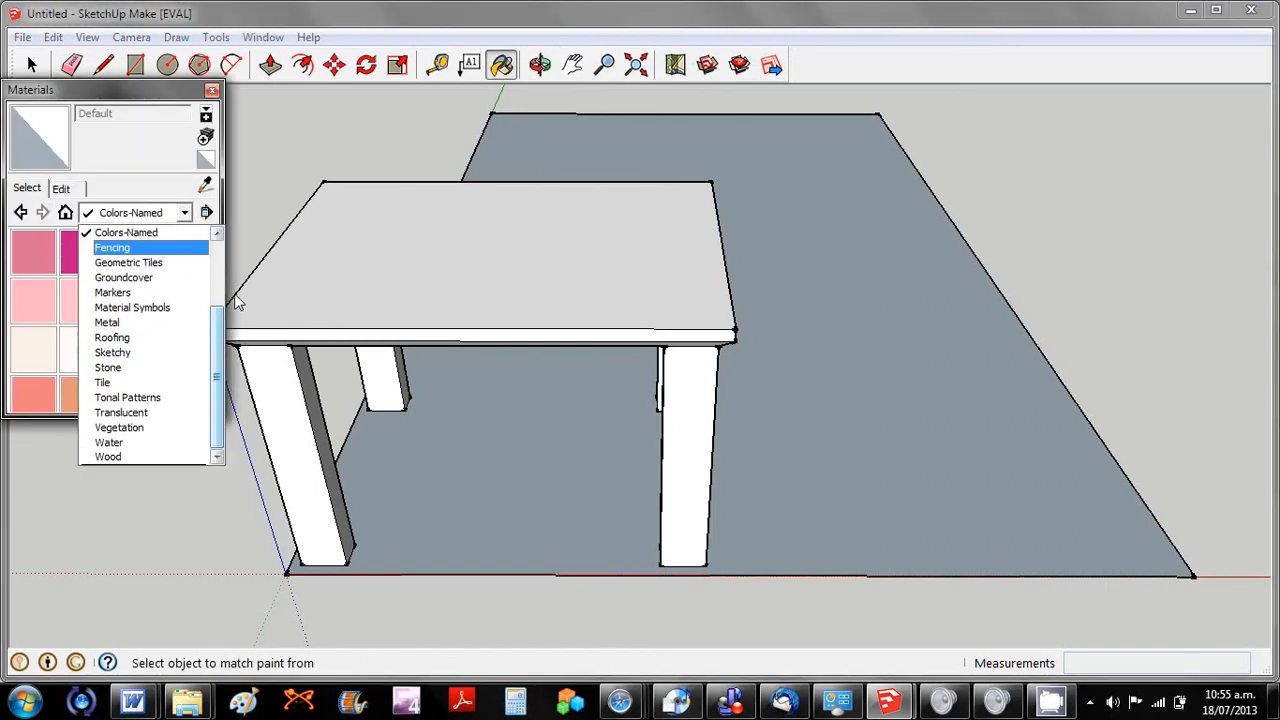
click(155, 456)
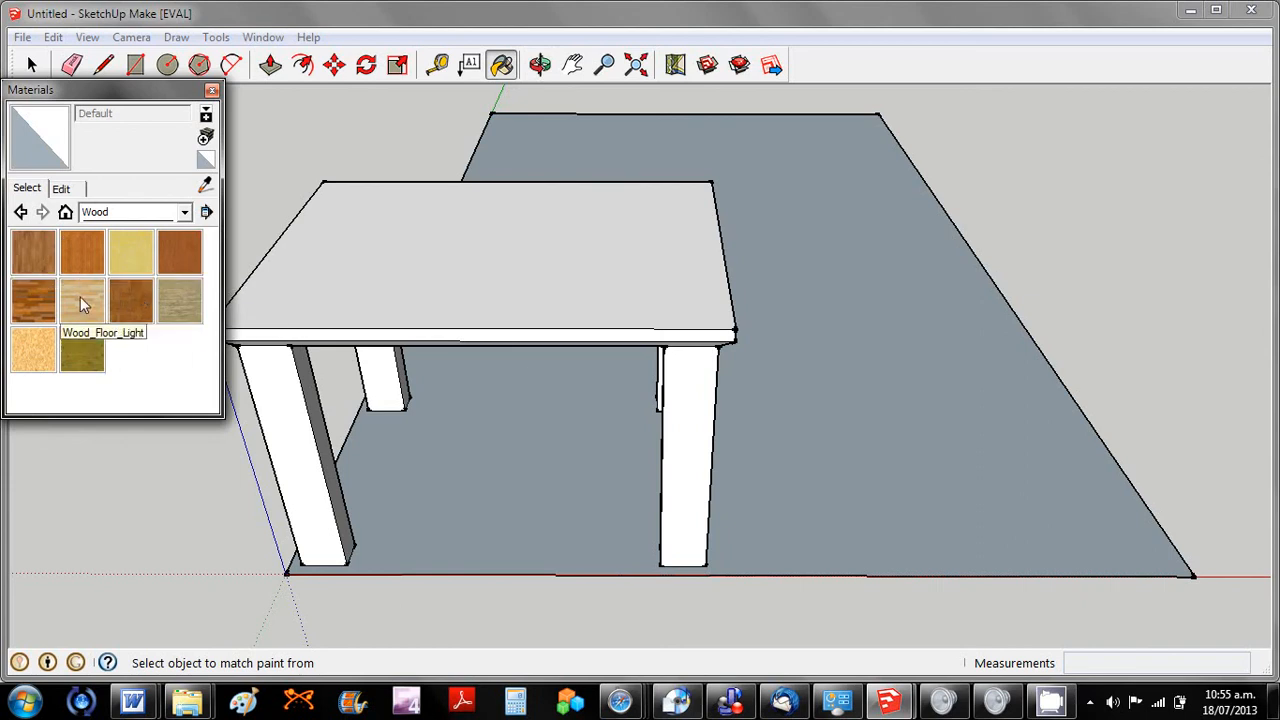
Paint all connected faces of the tabletop and legs with Wood_Cherry_Original.
click(170, 256)
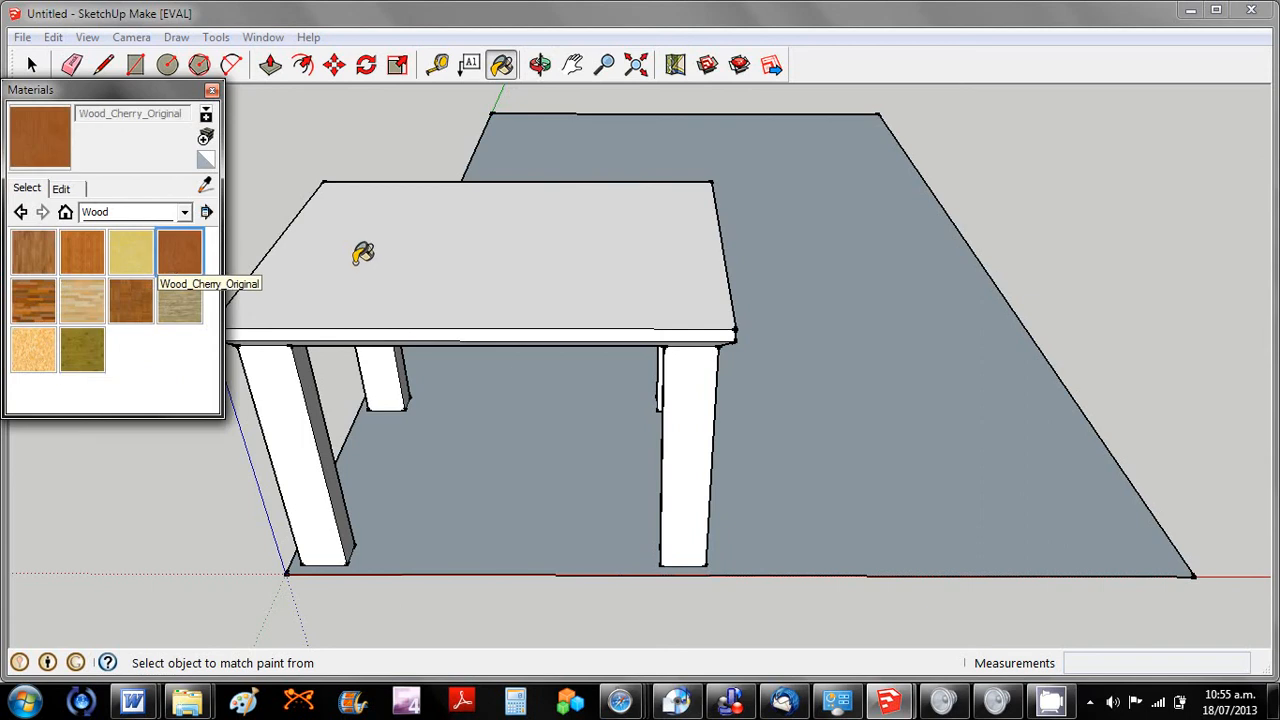
click(363, 254)
key(ctrl)
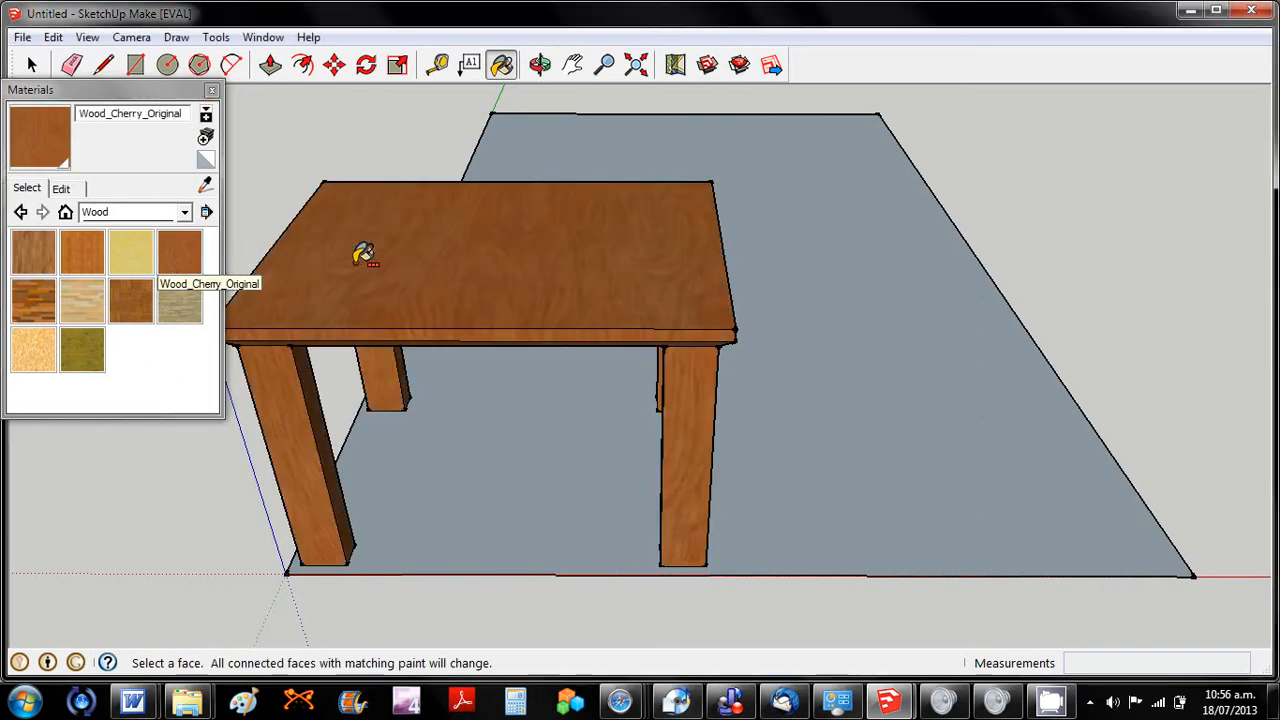
key(alt)
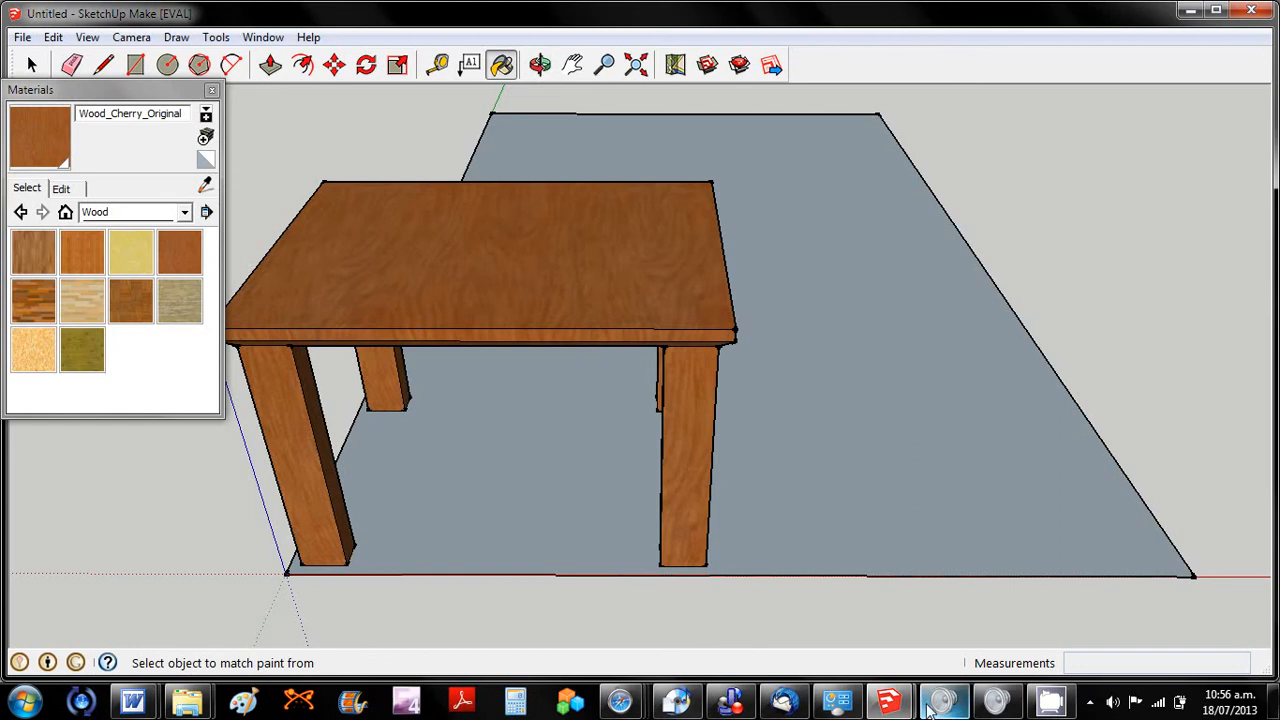
Check the wood finish in the finished Sketchup Tutorial 3 - Table (Basic).skp window, and return to the untitled model.
mouse_move(893, 706)
click(785, 595)
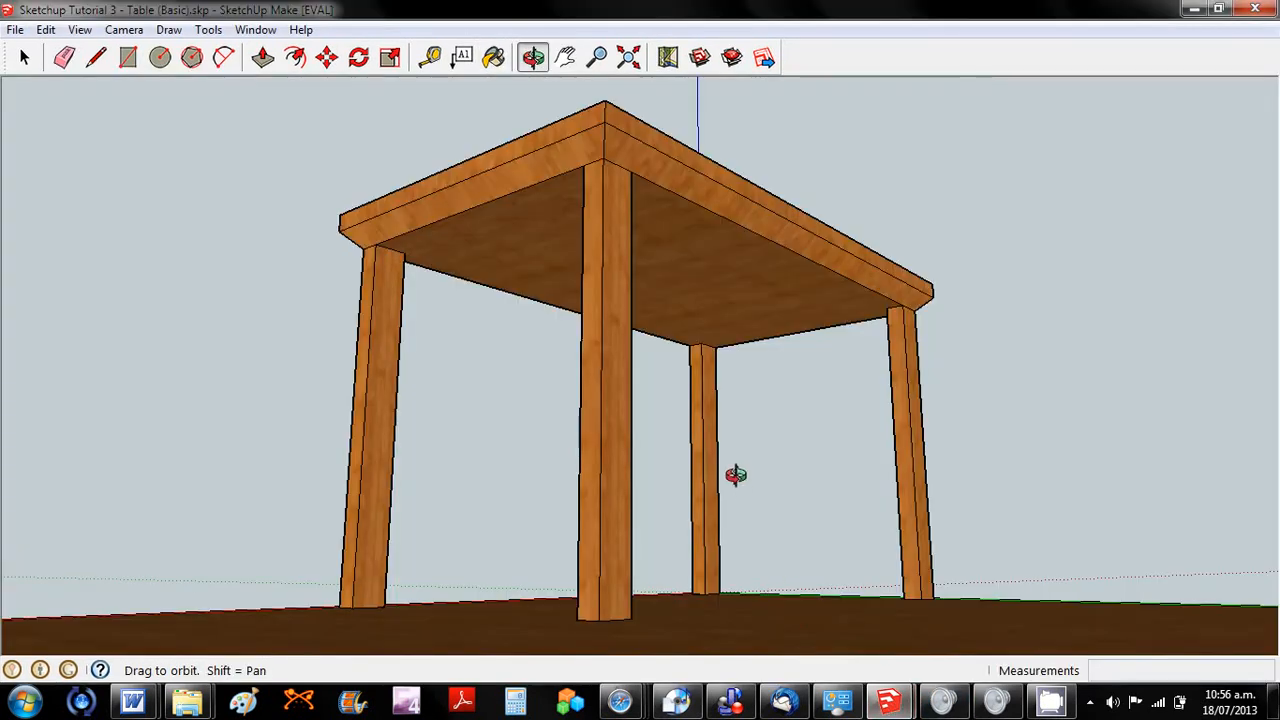
mouse_move(889, 703)
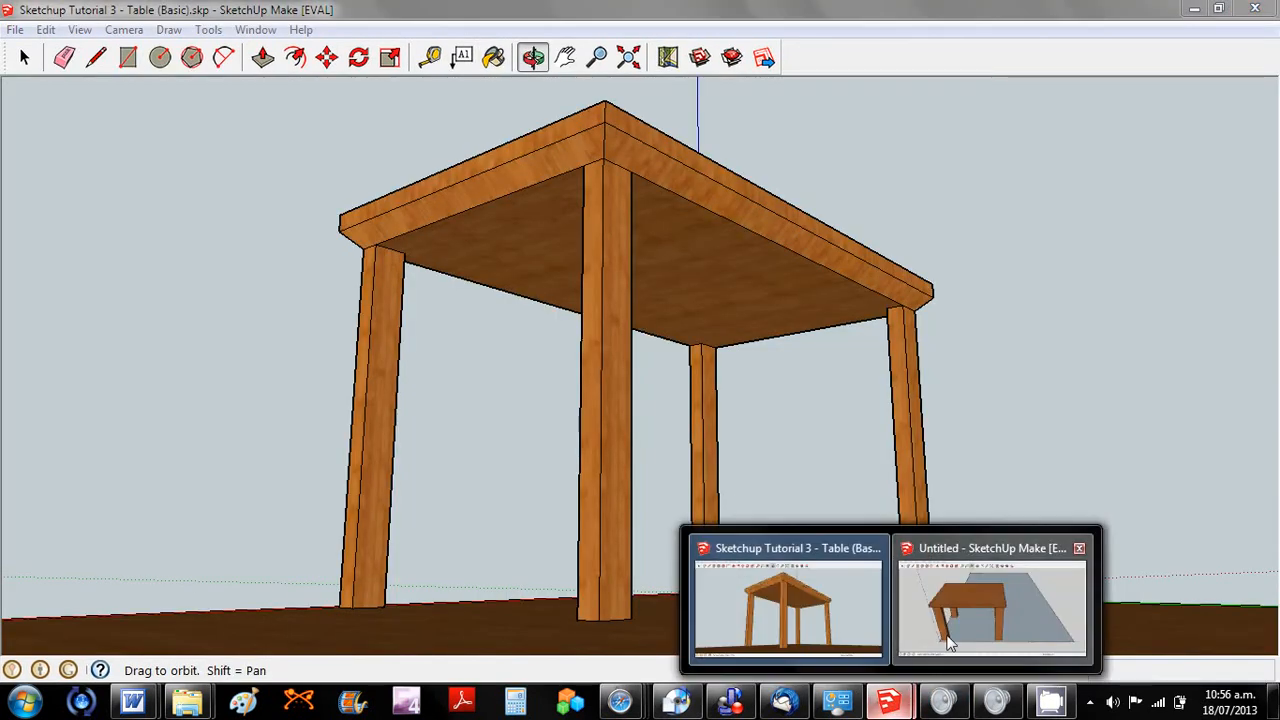
click(946, 640)
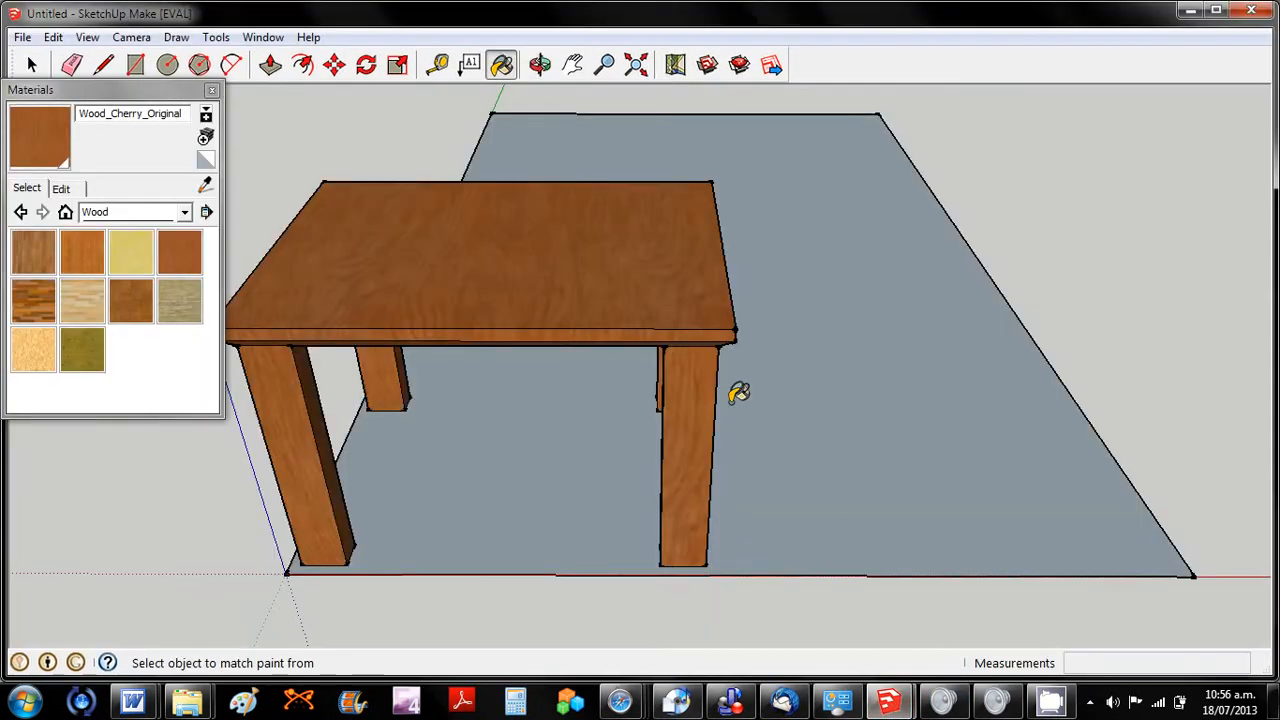
Paint the whole table and the floor rectangle with Wood_Bamboo_Medium.
click(86, 263)
click(400, 277)
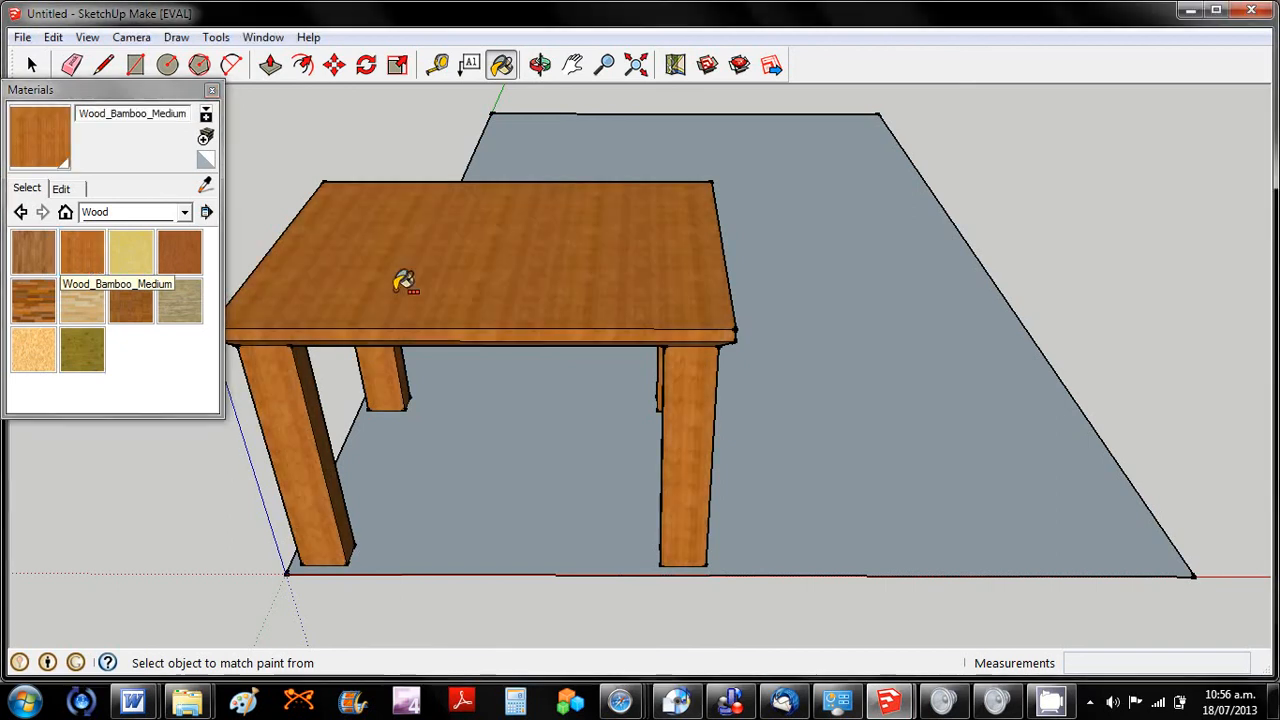
click(823, 458)
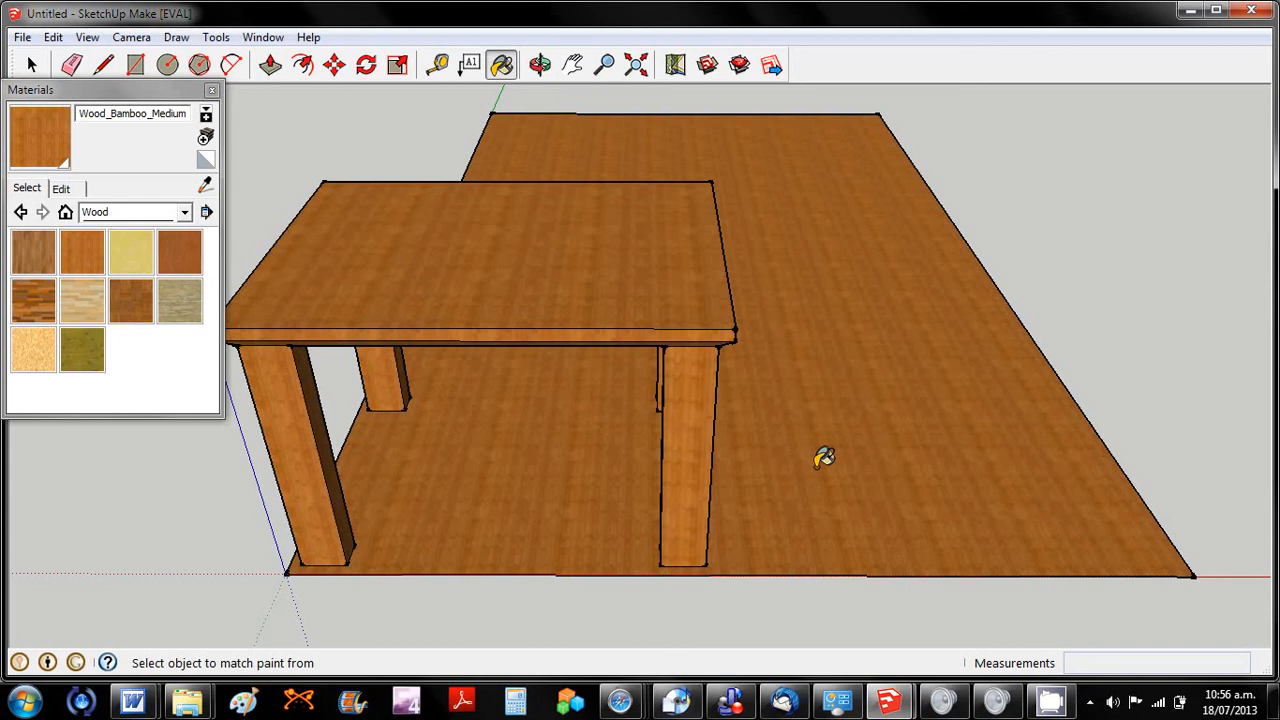
In the Sketchup Tutorial 3 - Table (Basic).skp window, open Sketchup Tutorial 4 - Table (Intermediate).skp and view the mugs from a lower angle.
mouse_move(888, 703)
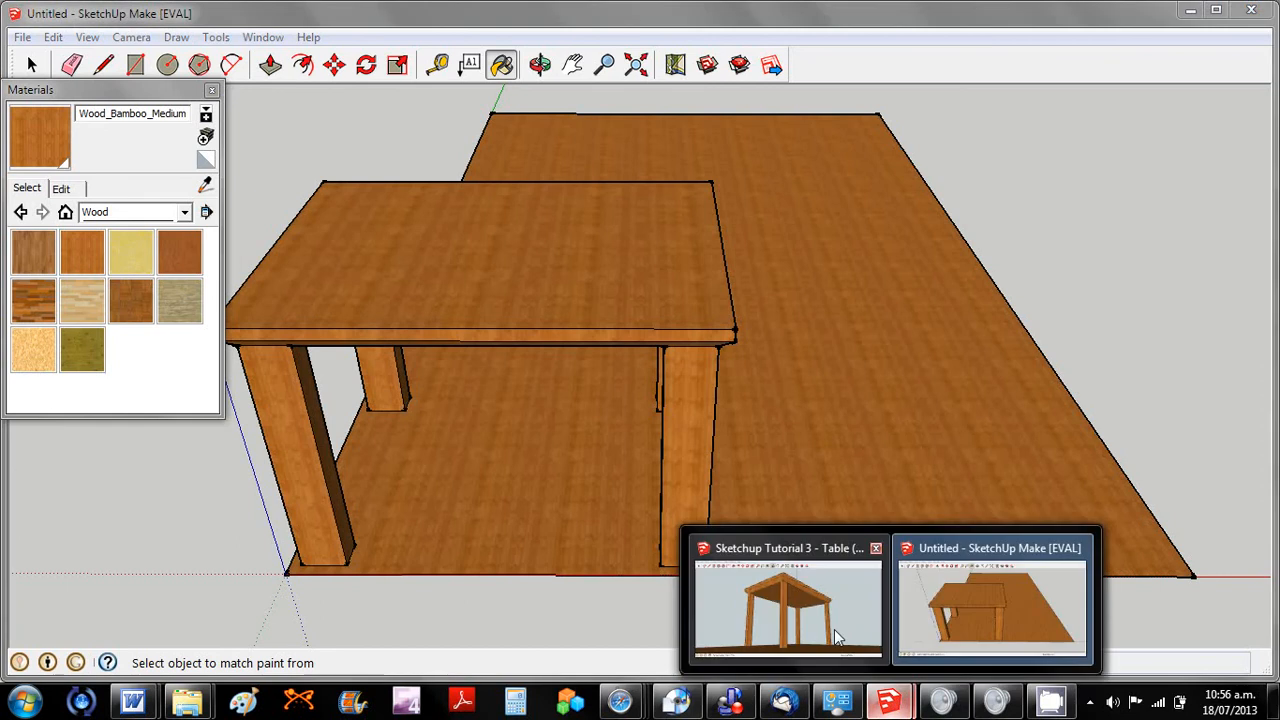
click(838, 637)
click(16, 30)
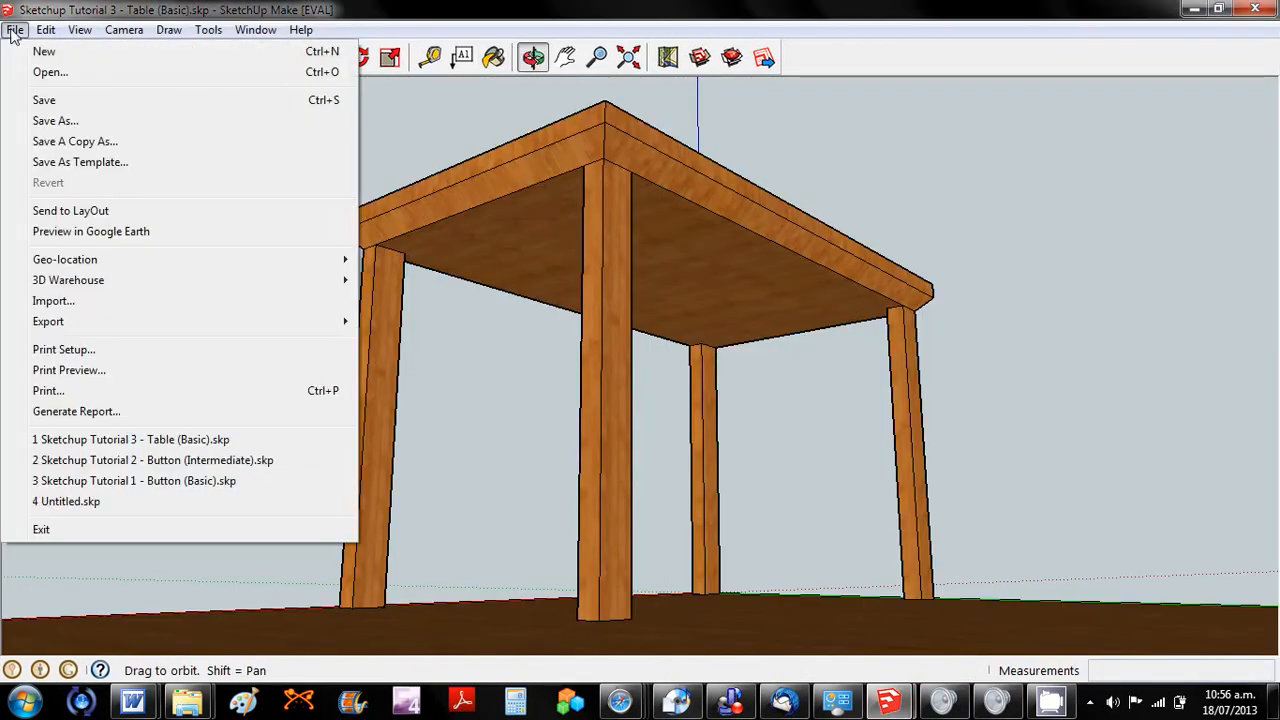
click(48, 72)
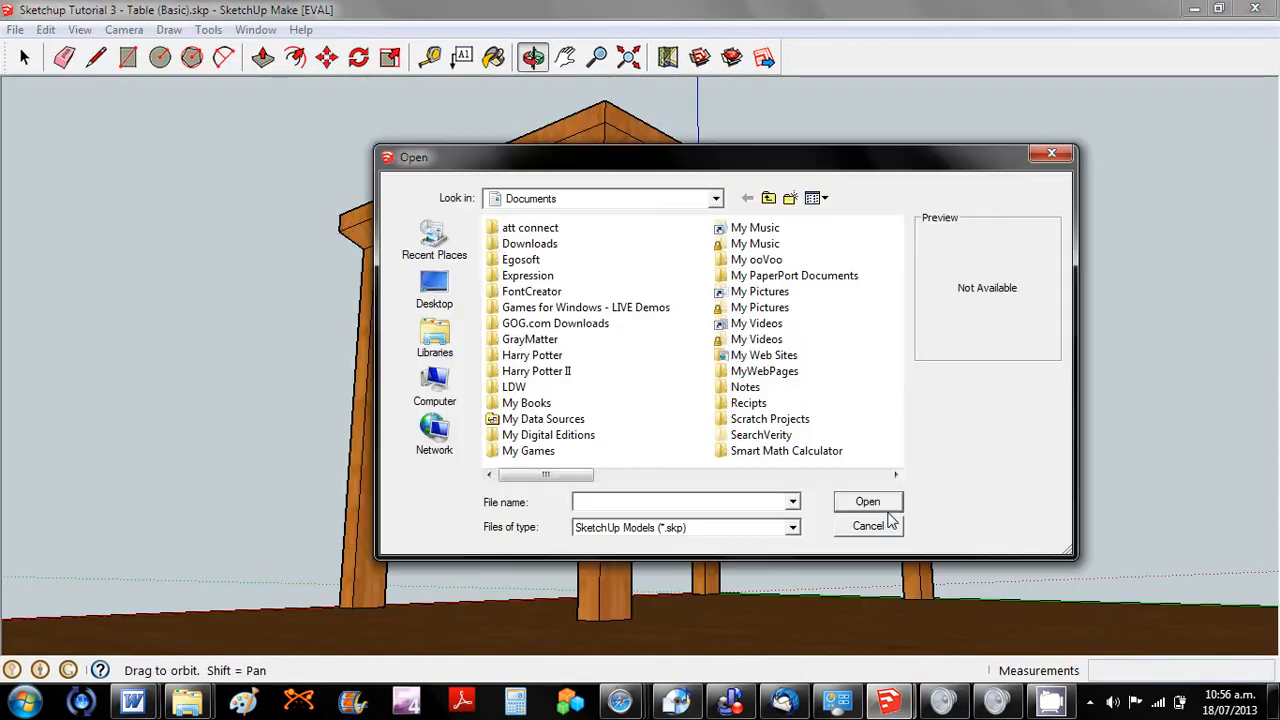
key(Right)
key(Right)
key(Up)
key(Up)
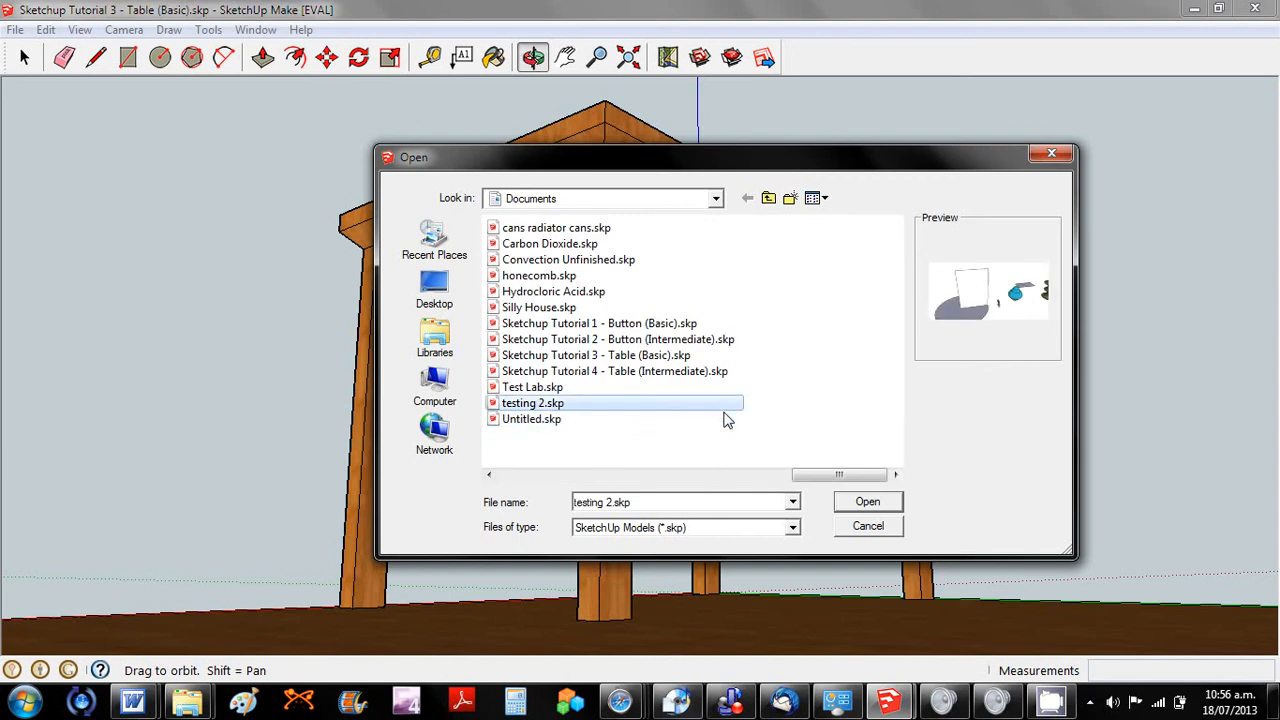
click(707, 373)
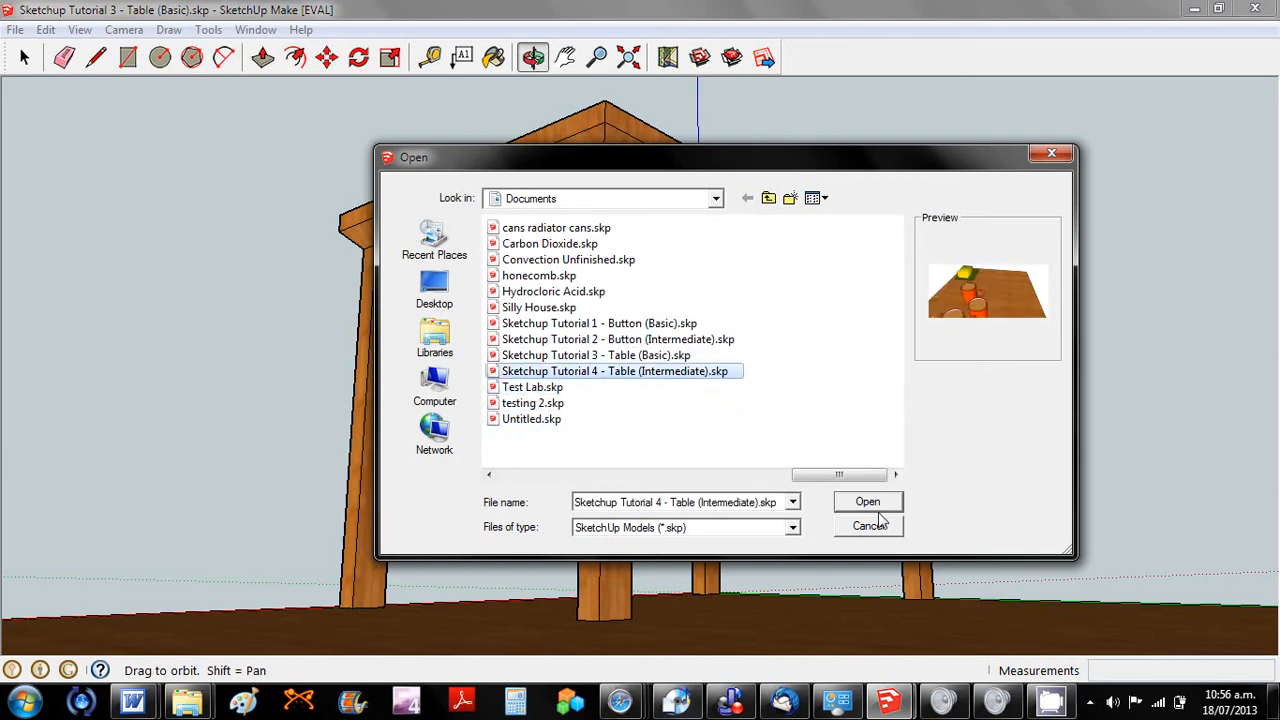
click(874, 506)
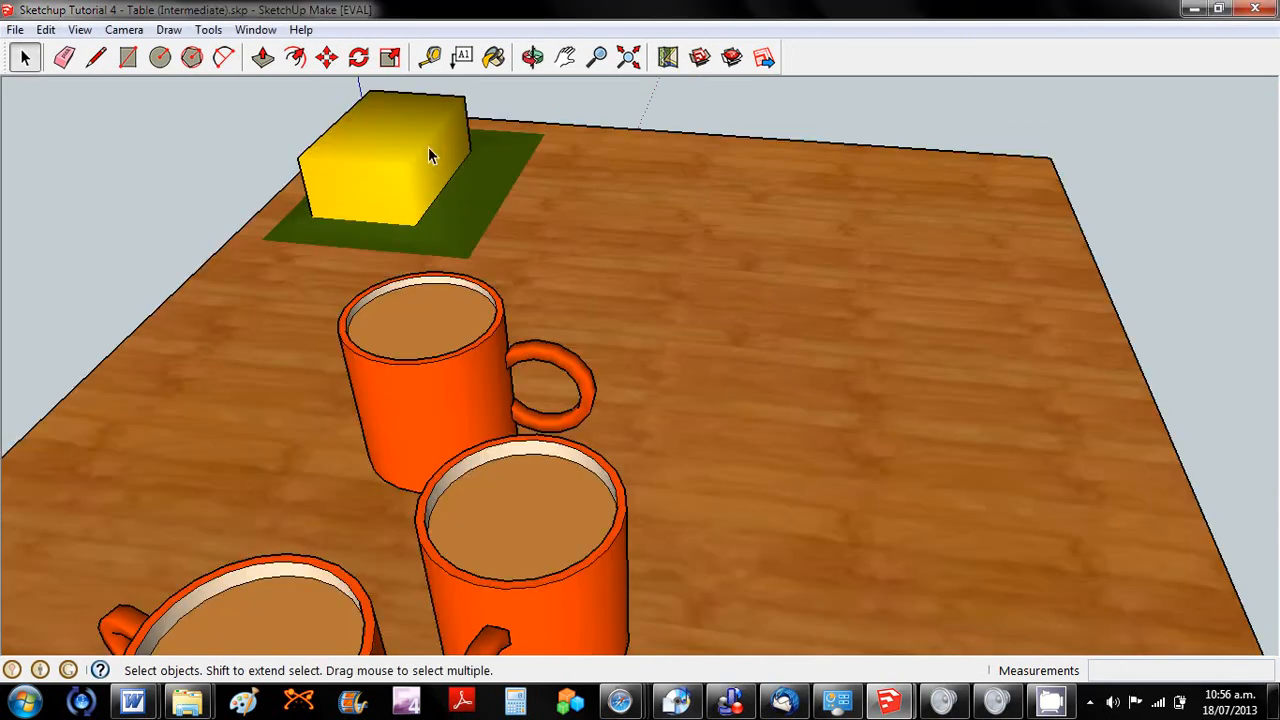
click(533, 57)
drag(590, 320, 866, 325)
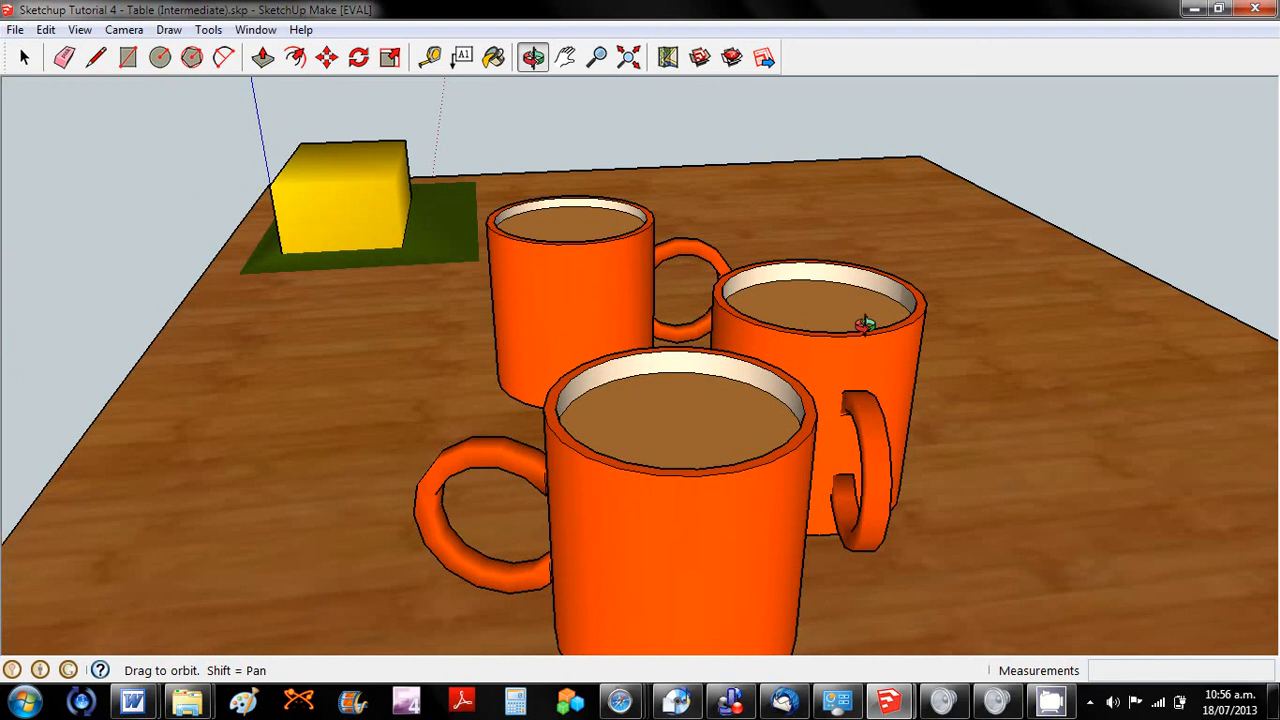